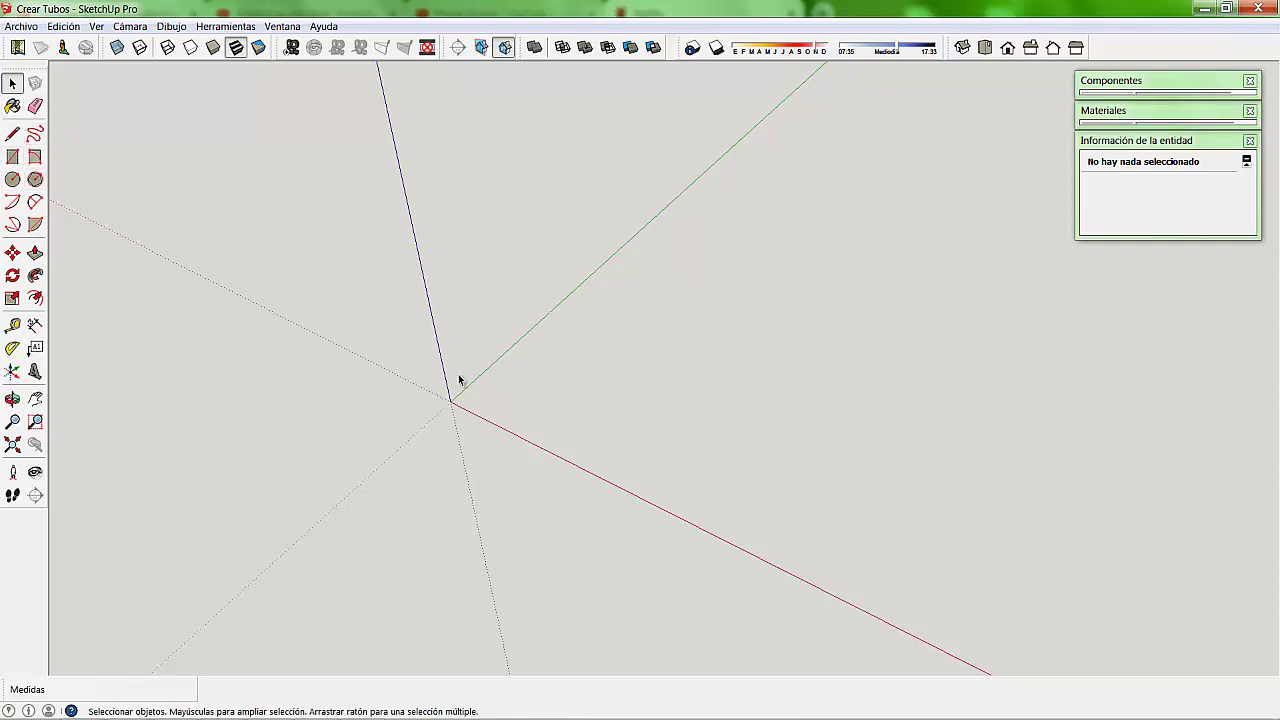
- Pan the view right so the axes origin sits nearer the centre of the drawing area
{"action": "left_click", "coordinate": [35, 398]}
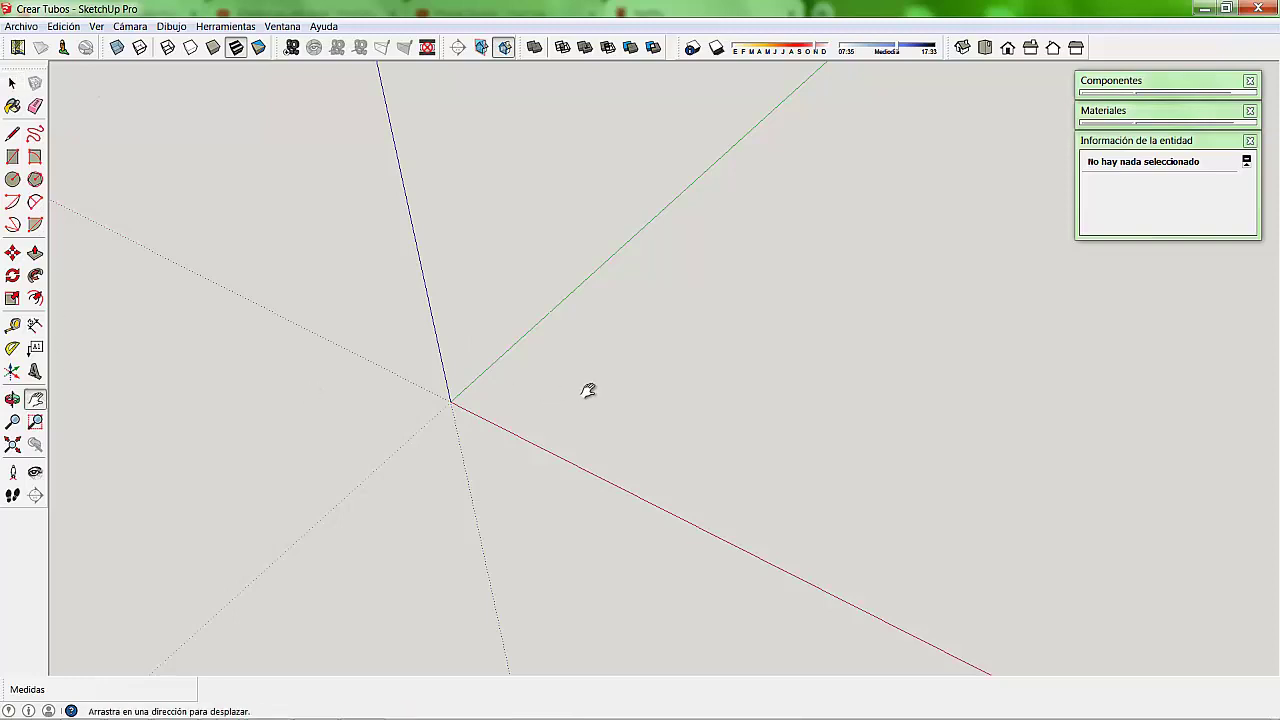
{"action": "left_click_drag", "start_coordinate": [509, 390], "coordinate": [597, 391]}
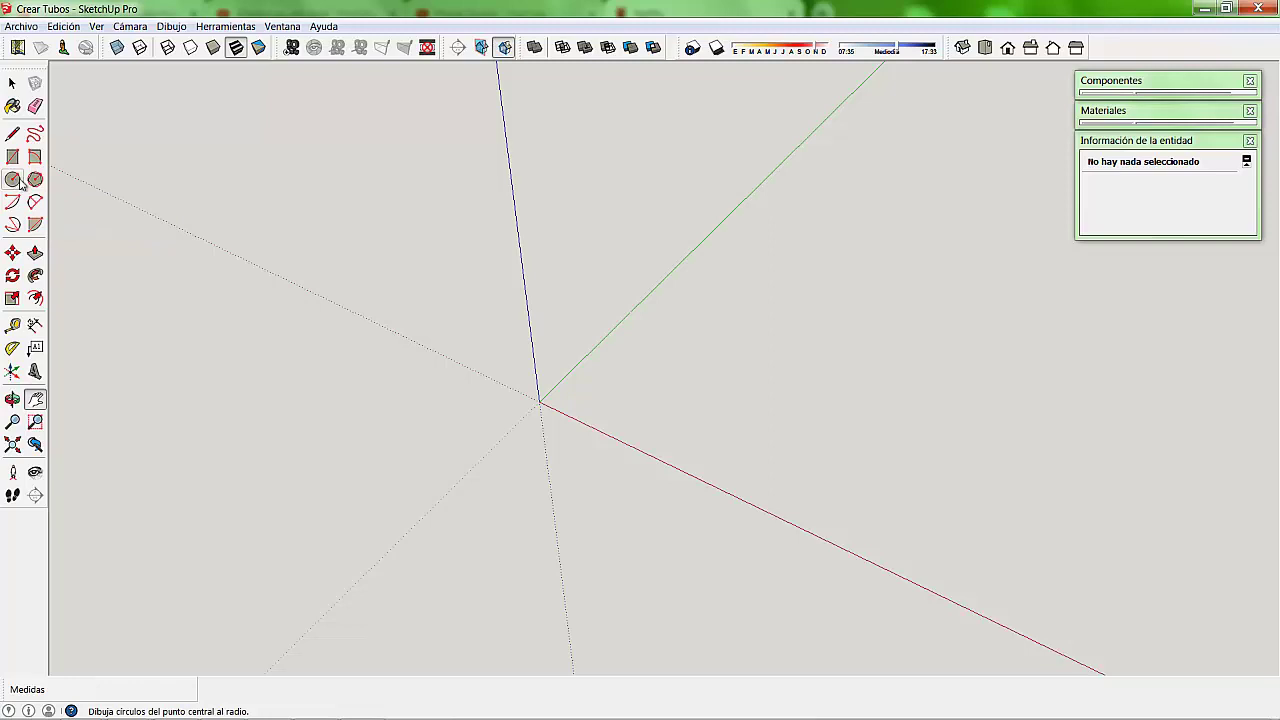
{"action": "left_click", "coordinate": [19, 181]}
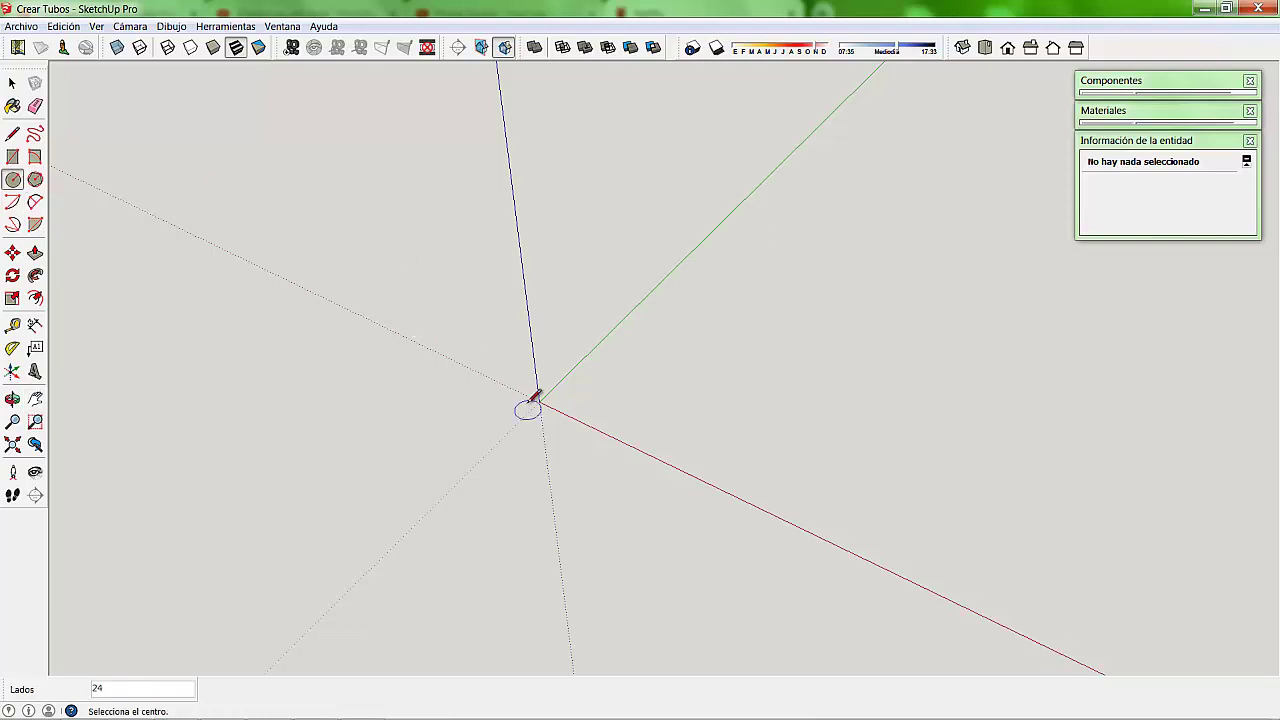
{"action": "middle_click_drag", "start_coordinate": [549, 388], "coordinate": [551, 400], "text": "shift"}
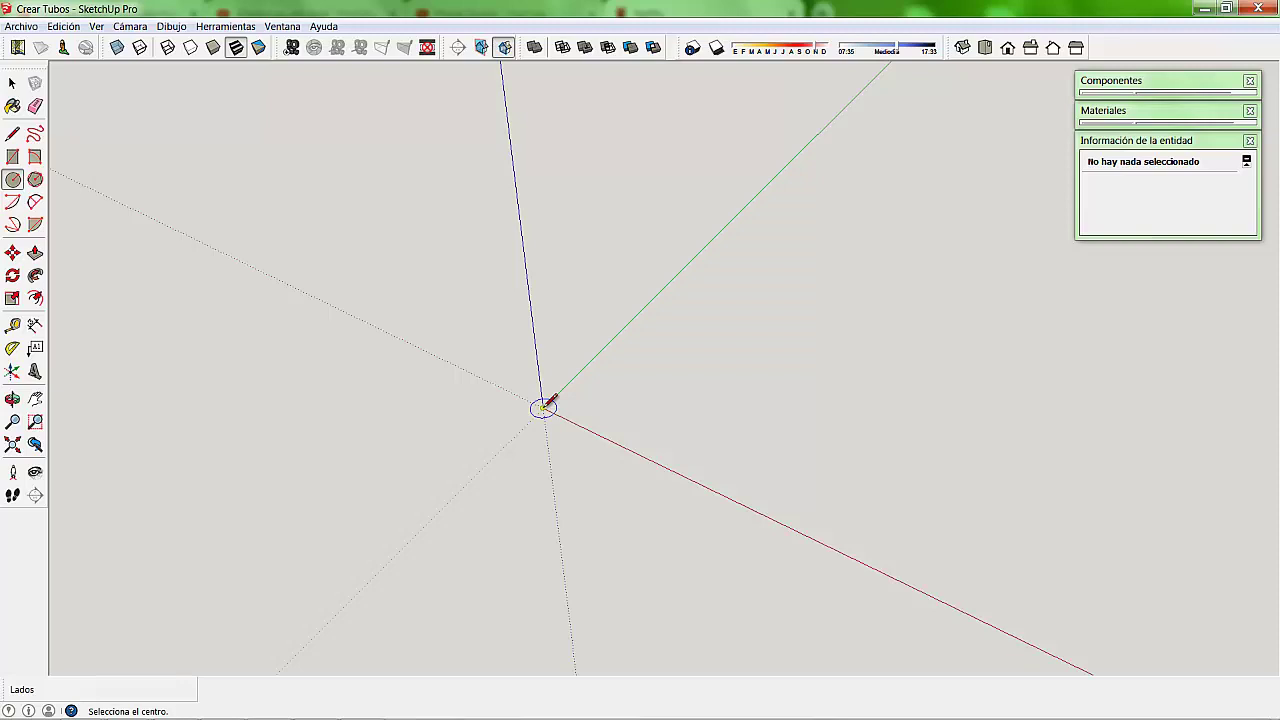
{"action": "left_click", "coordinate": [543, 407]}
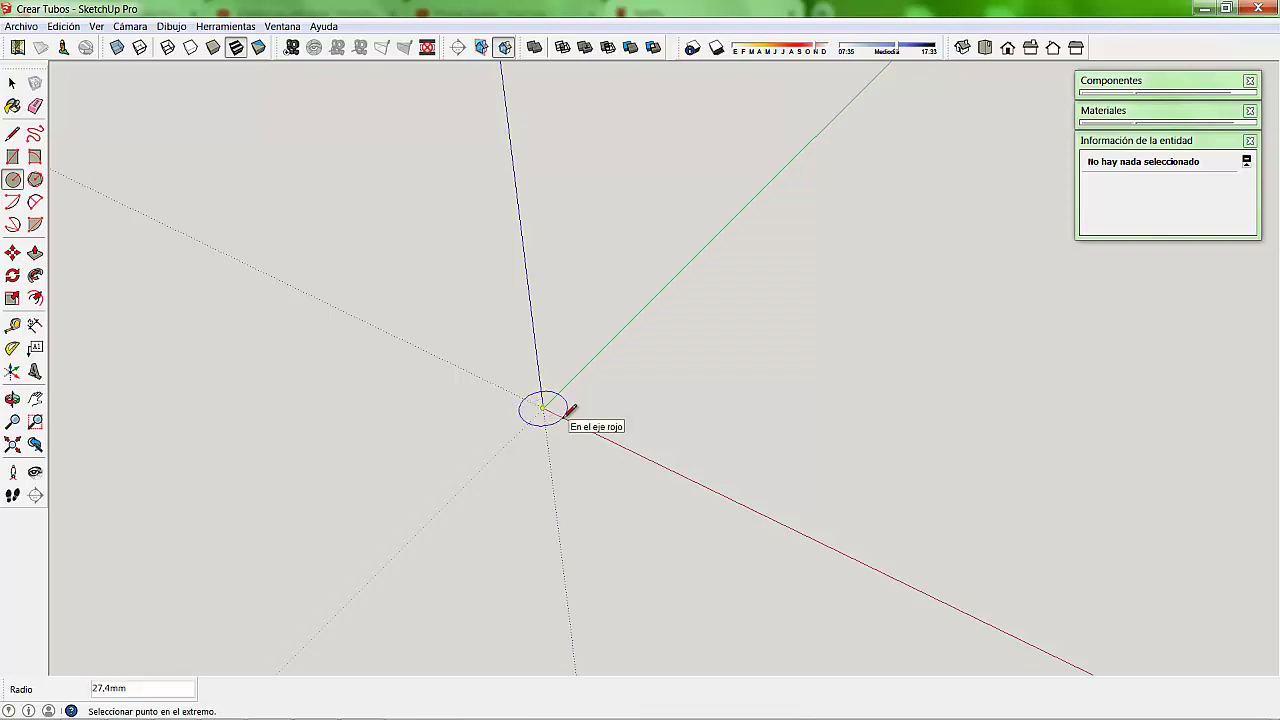
{"action": "type", "text": "2"}
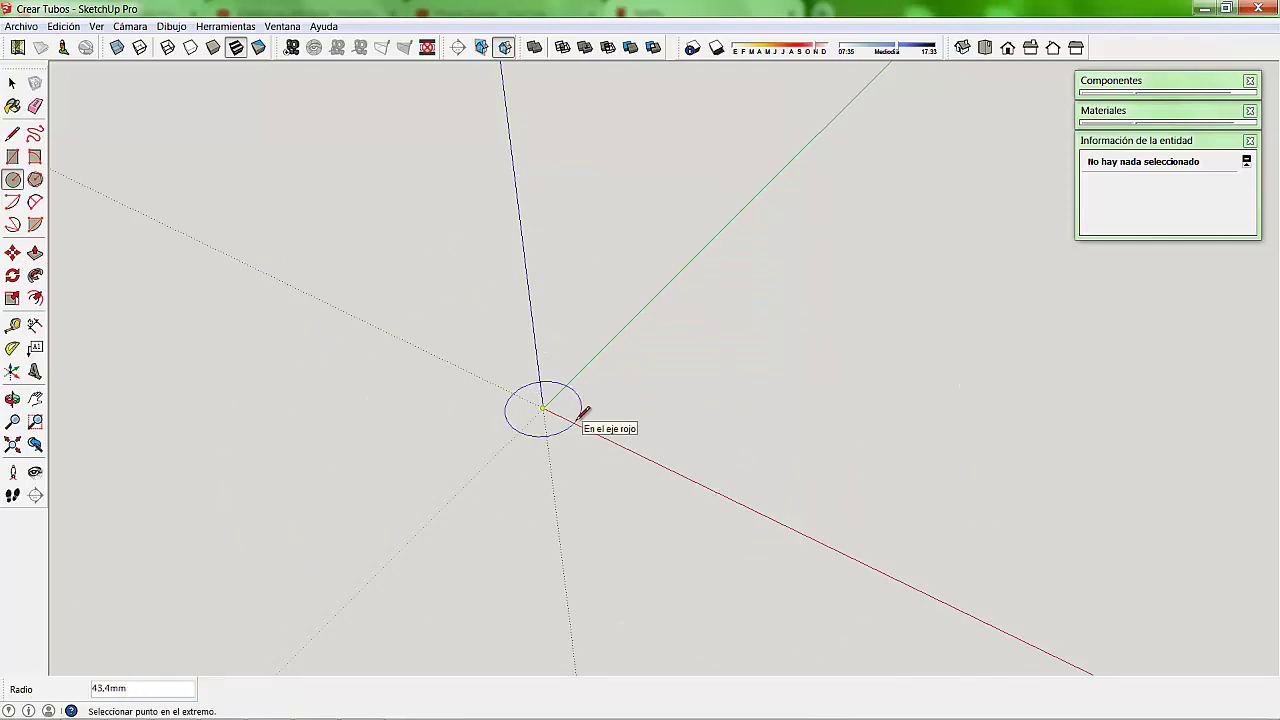
{"action": "key", "text": "BackSpace"}
{"action": "key", "text": "Return"}
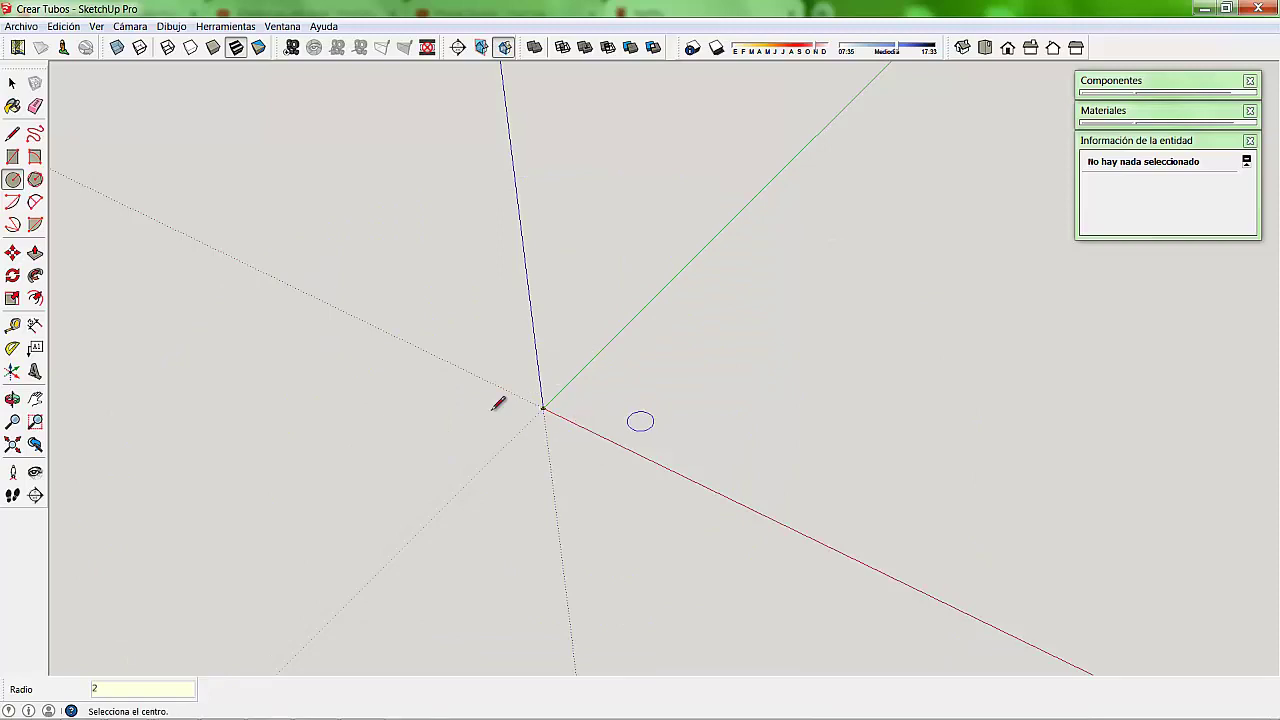
{"action": "scroll", "coordinate": [540, 400], "scroll_direction": "up", "scroll_amount": 2}
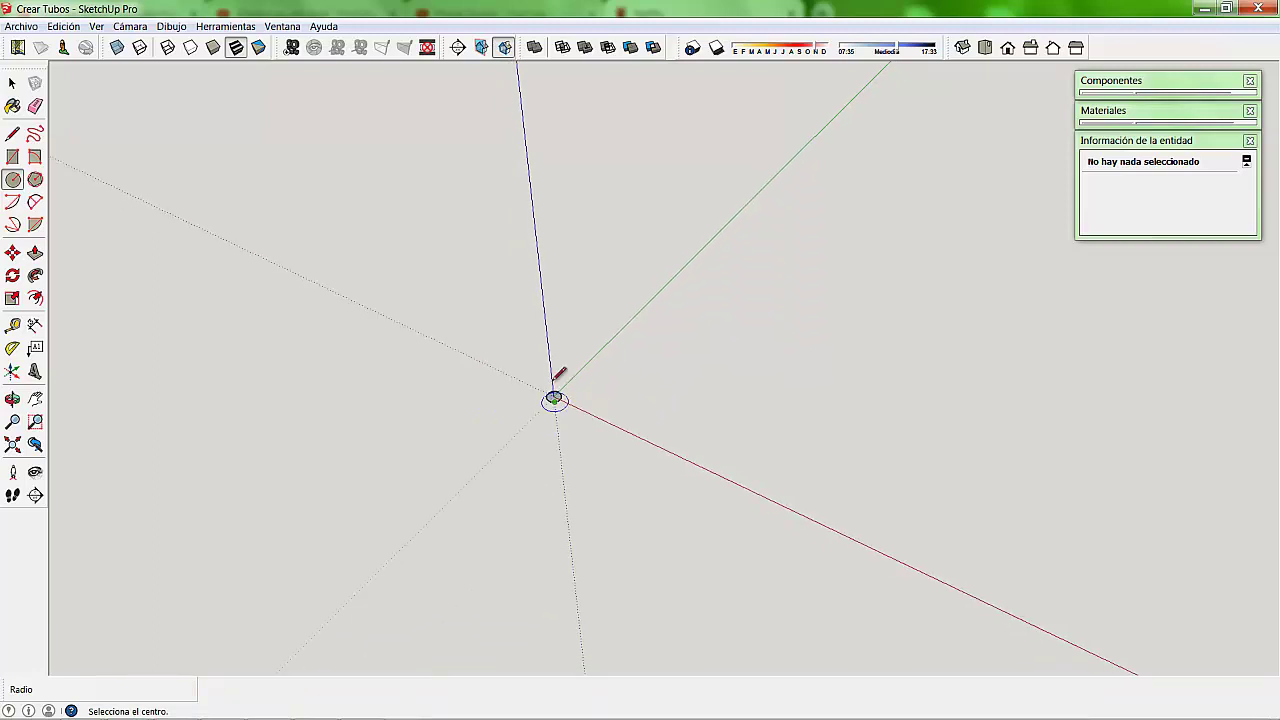
{"action": "scroll", "coordinate": [565, 418], "scroll_direction": "up", "scroll_amount": 3}
{"action": "scroll", "coordinate": [571, 417], "scroll_direction": "up", "scroll_amount": 2}
{"action": "scroll", "coordinate": [583, 423], "scroll_direction": "up", "scroll_amount": 1}
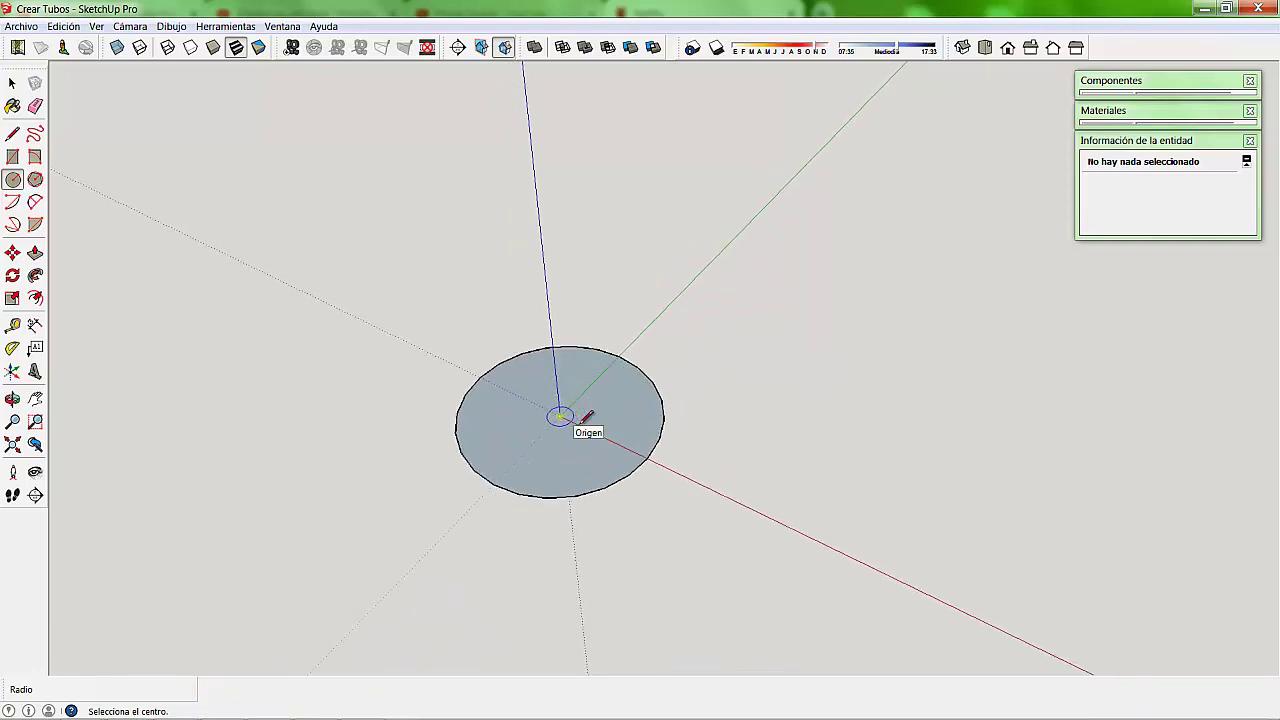
{"action": "scroll", "coordinate": [575, 420], "scroll_direction": "up", "scroll_amount": 2}
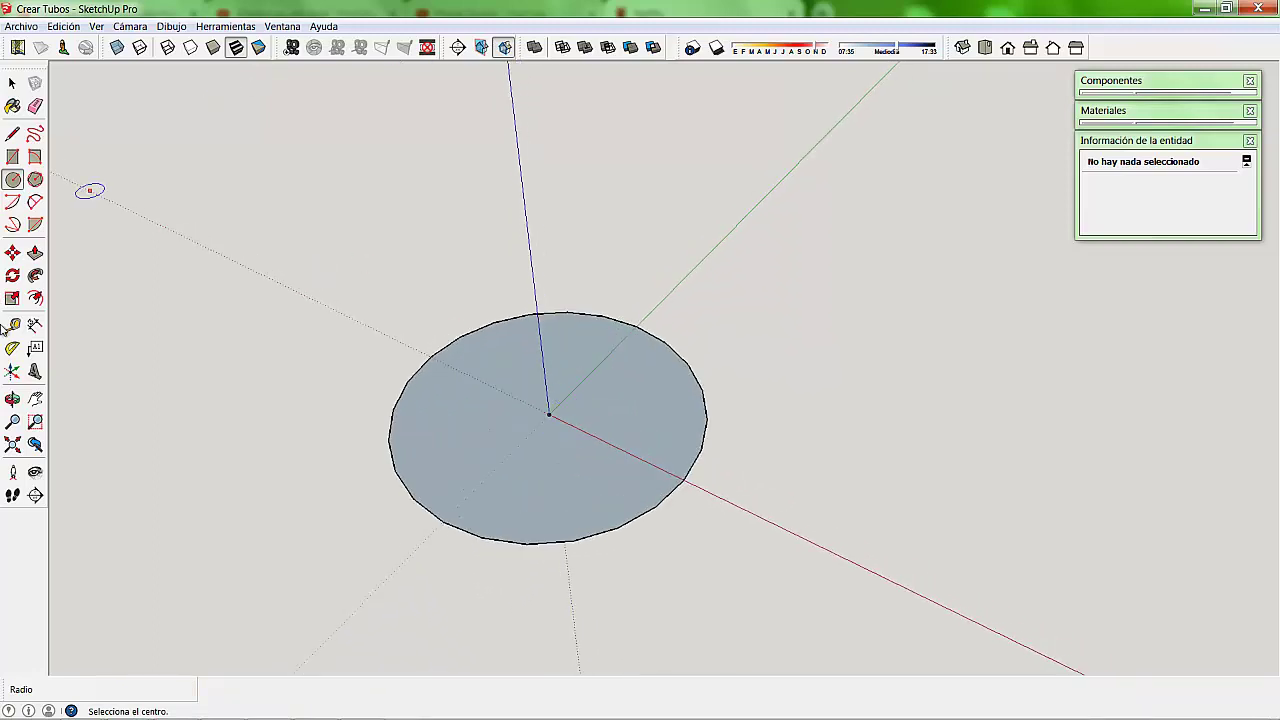
{"action": "key", "text": "t"}
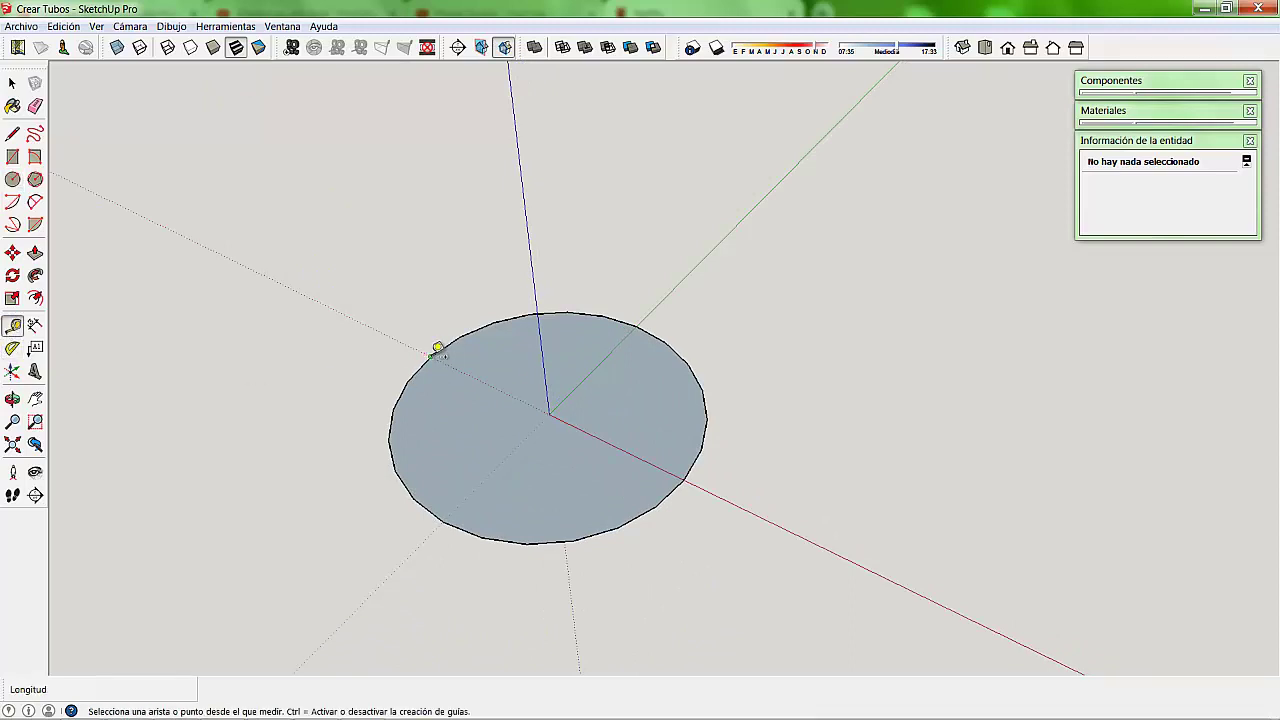
{"action": "left_click", "coordinate": [430, 356]}
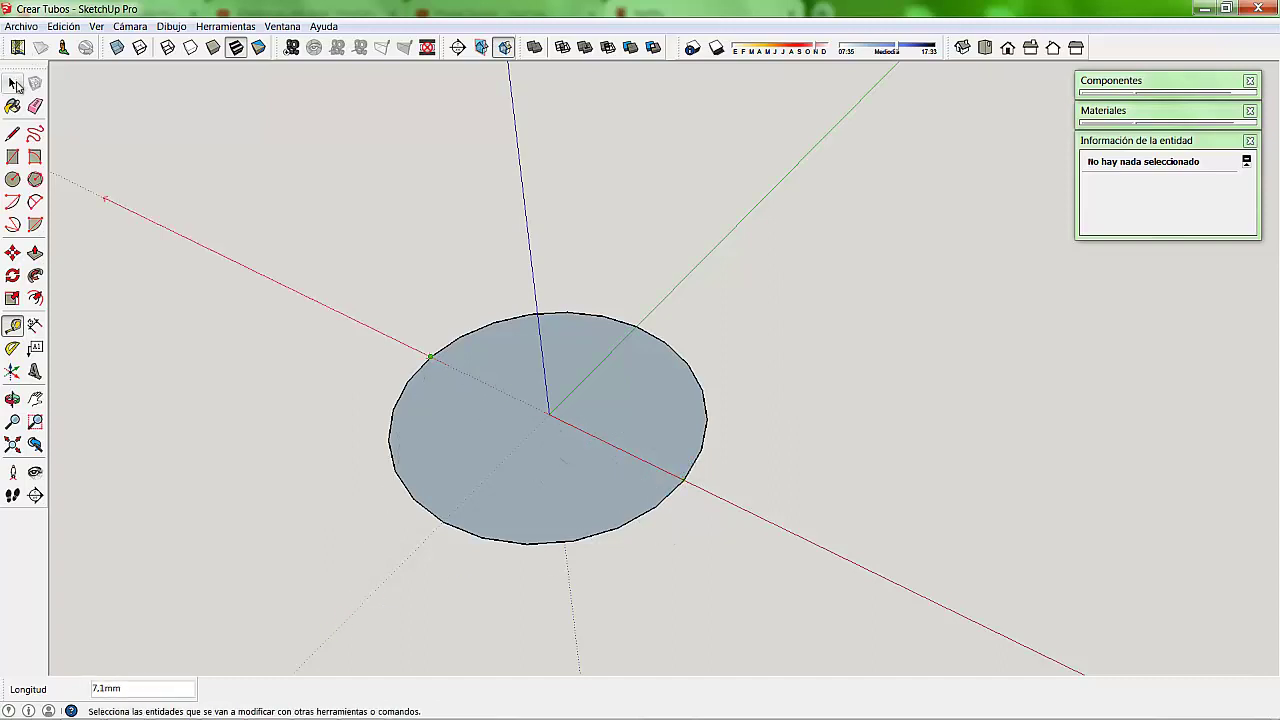
{"action": "left_click", "coordinate": [13, 84]}
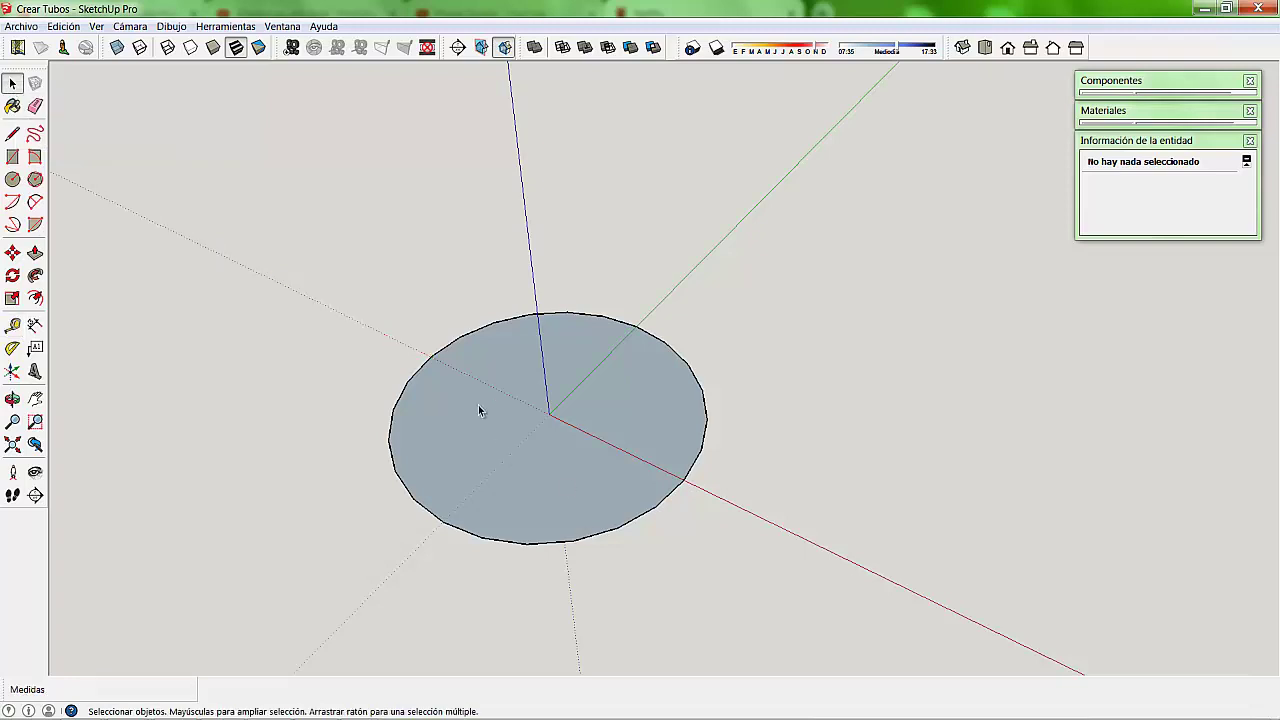
{"action": "double_click", "coordinate": [468, 381]}
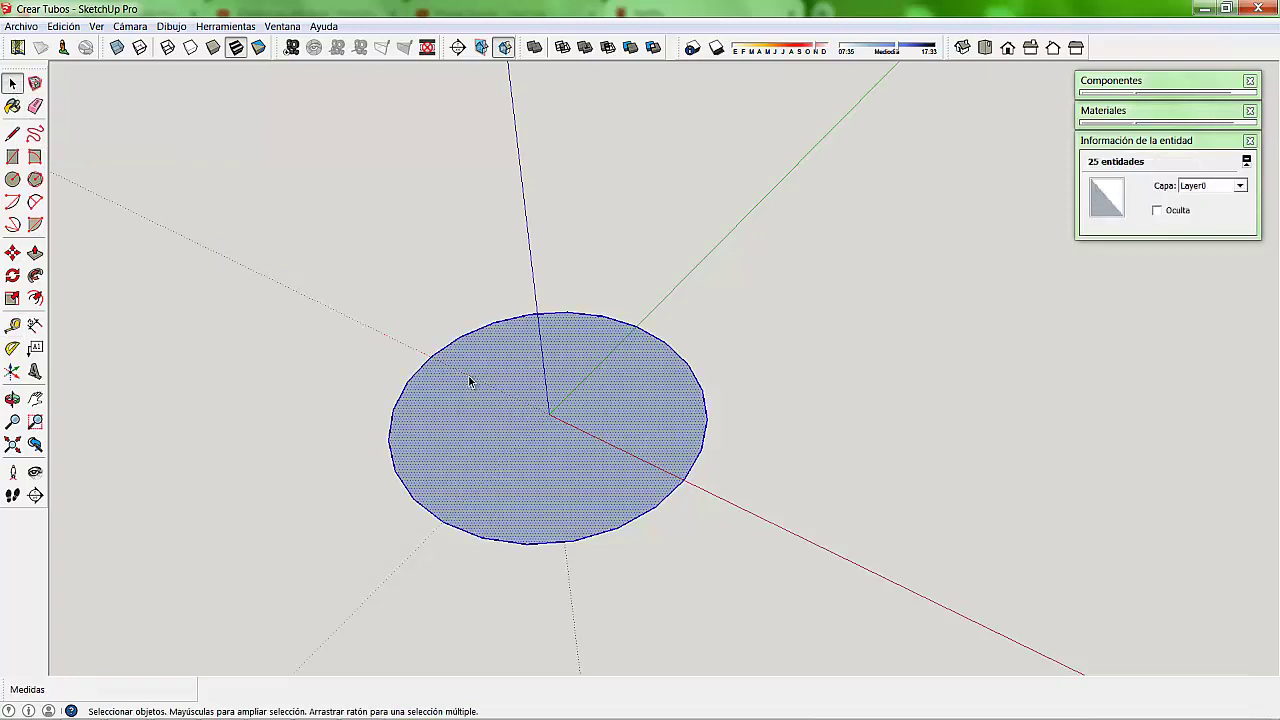
{"action": "key", "text": "Delete"}
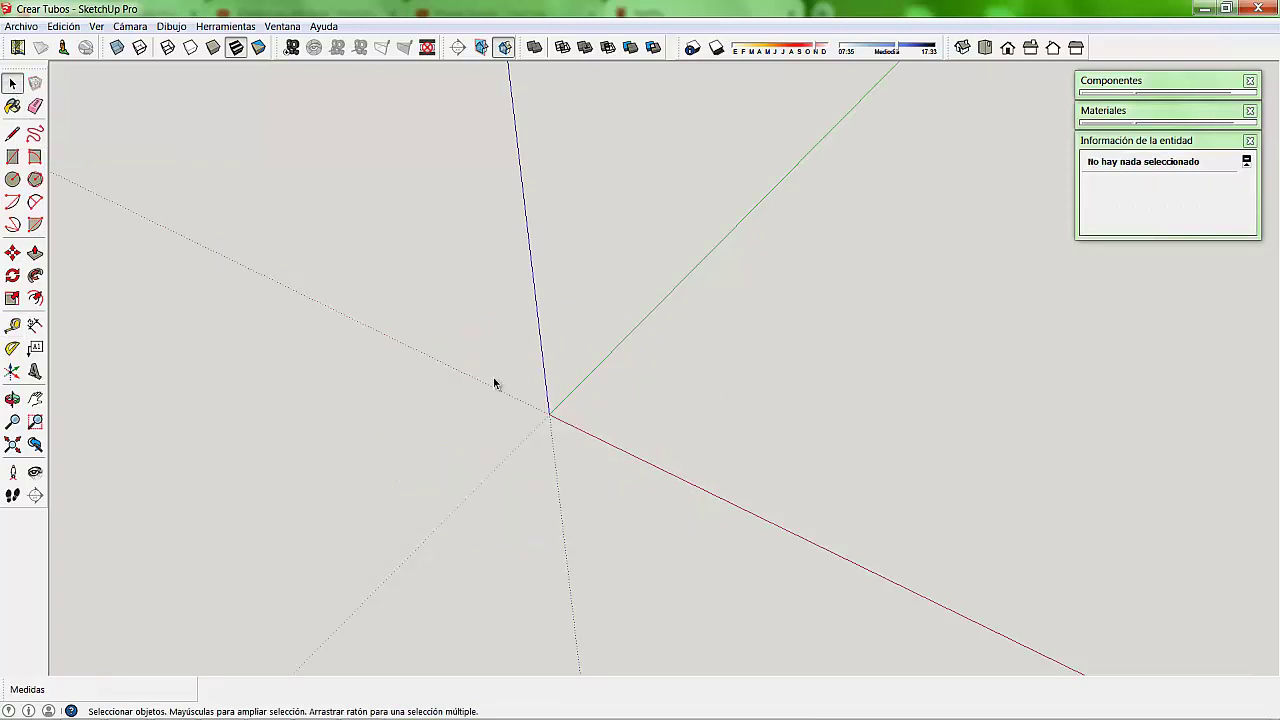
- Zoom out and draw a circle centred on the origin with a 20 mm radius
{"action": "scroll", "coordinate": [490, 376], "scroll_direction": "down", "scroll_amount": 2}
{"action": "scroll", "coordinate": [487, 374], "scroll_direction": "down", "scroll_amount": 1}
{"action": "scroll", "coordinate": [628, 437], "scroll_direction": "down", "scroll_amount": 1}
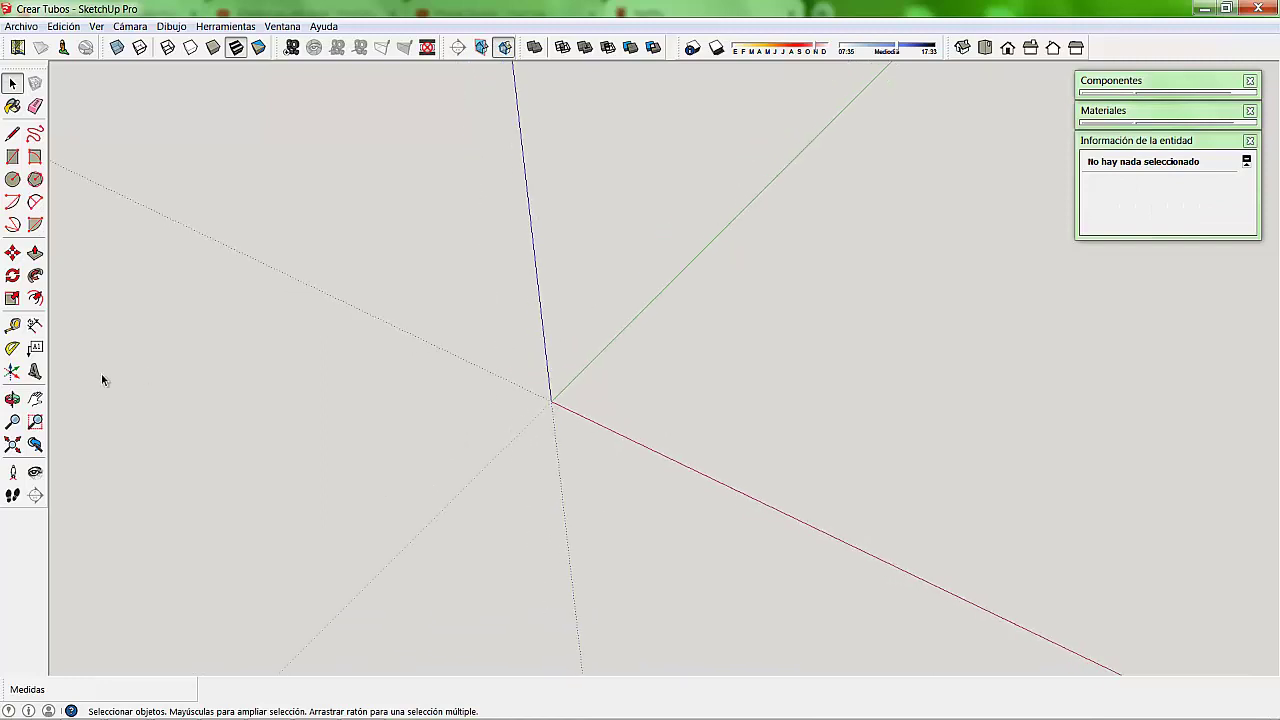
{"action": "left_click", "coordinate": [12, 180]}
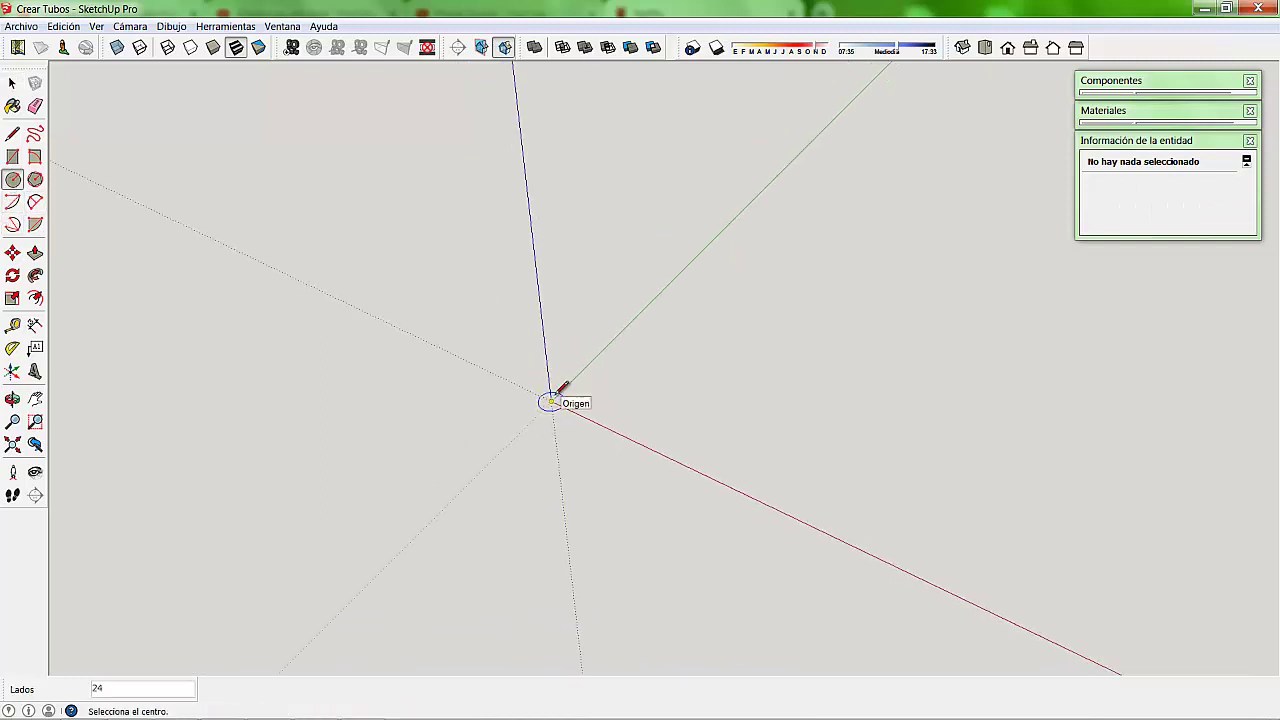
{"action": "left_click", "coordinate": [551, 401]}
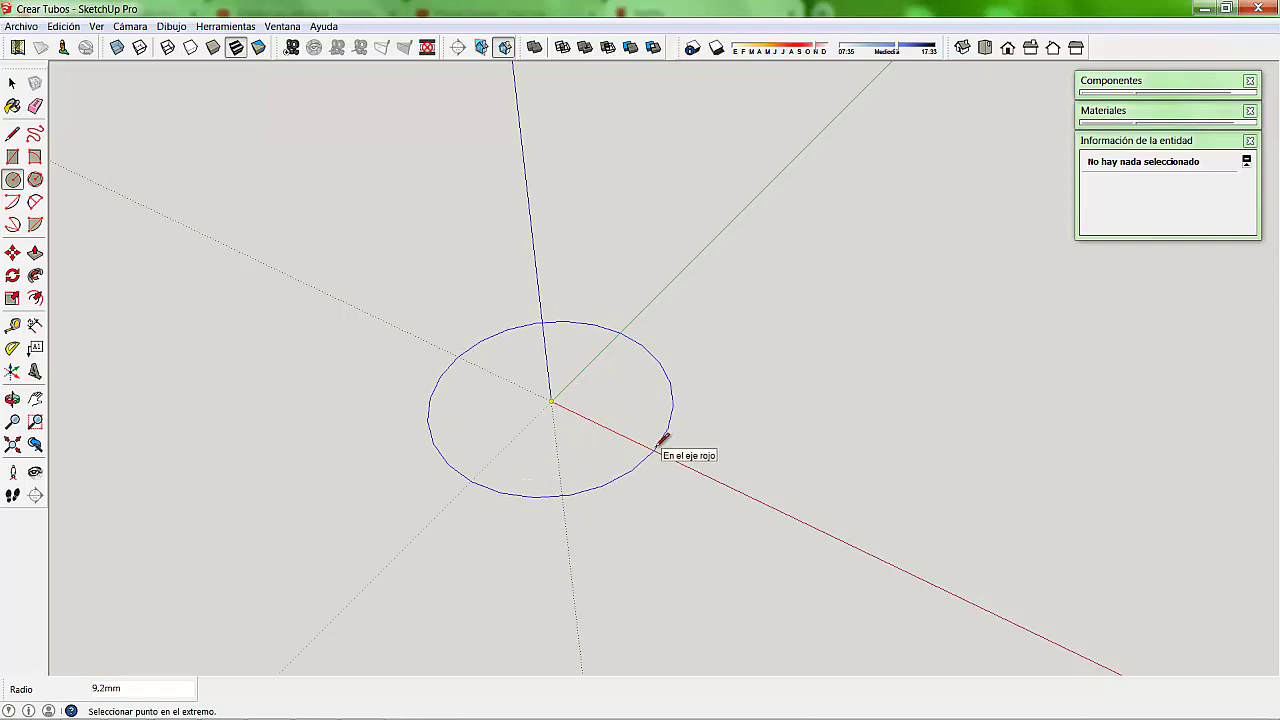
{"action": "type", "text": "20"}
{"action": "key", "text": "Return"}
- Select the circle's edge and face to check Entity Info: 24 segments, area 1242,3 mm²
{"action": "left_click", "coordinate": [12, 83]}
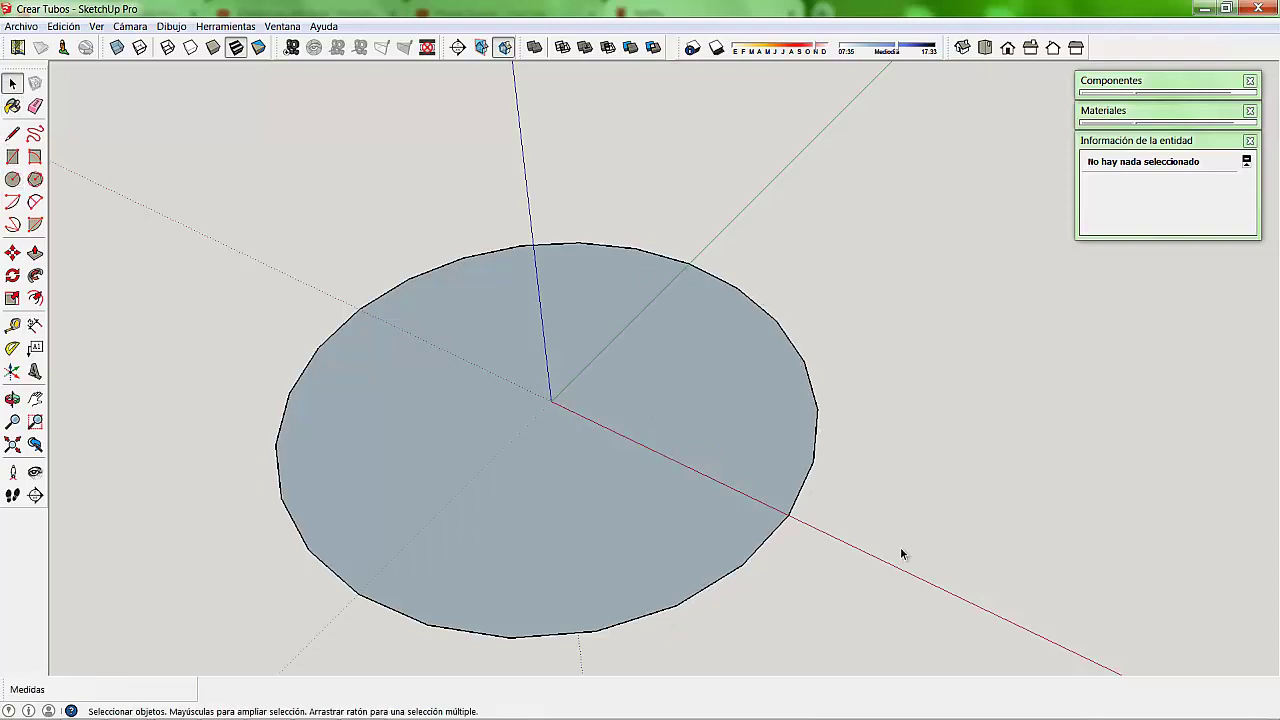
{"action": "left_click", "coordinate": [778, 322]}
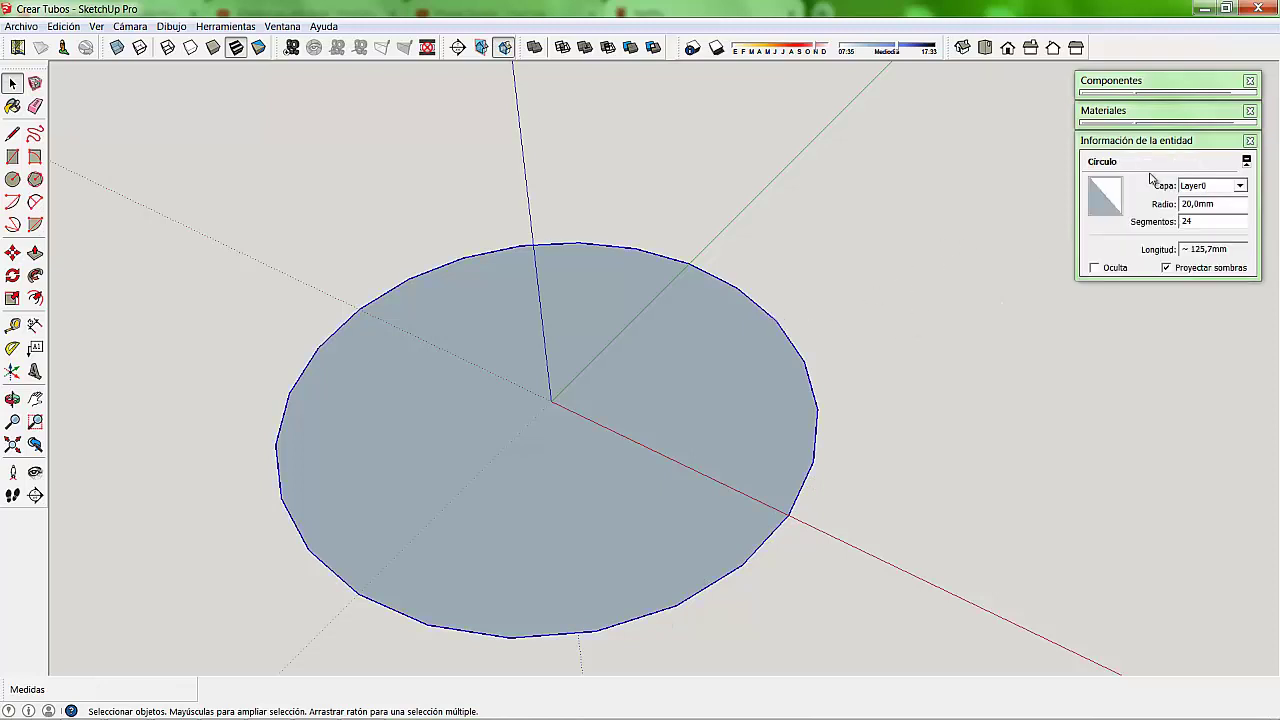
{"action": "left_click", "coordinate": [718, 266], "text": "shift"}
{"action": "left_click", "coordinate": [718, 266], "text": "shift"}
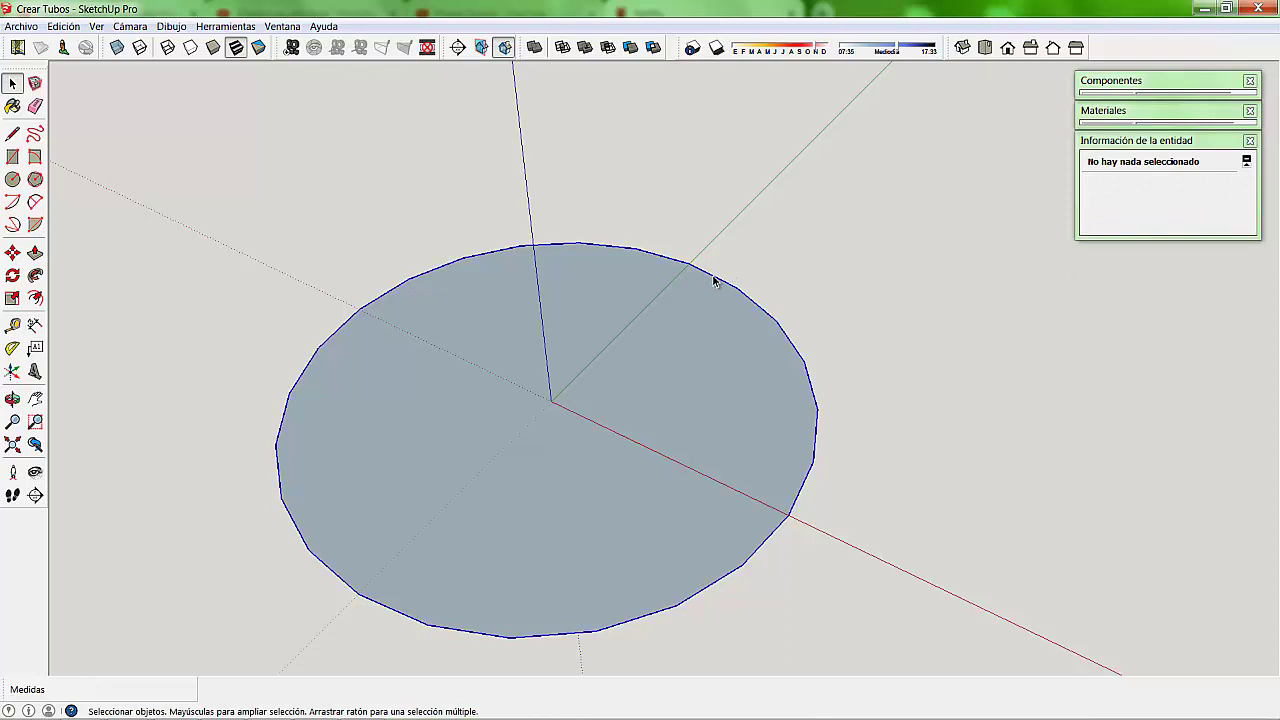
{"action": "left_click", "coordinate": [684, 279]}
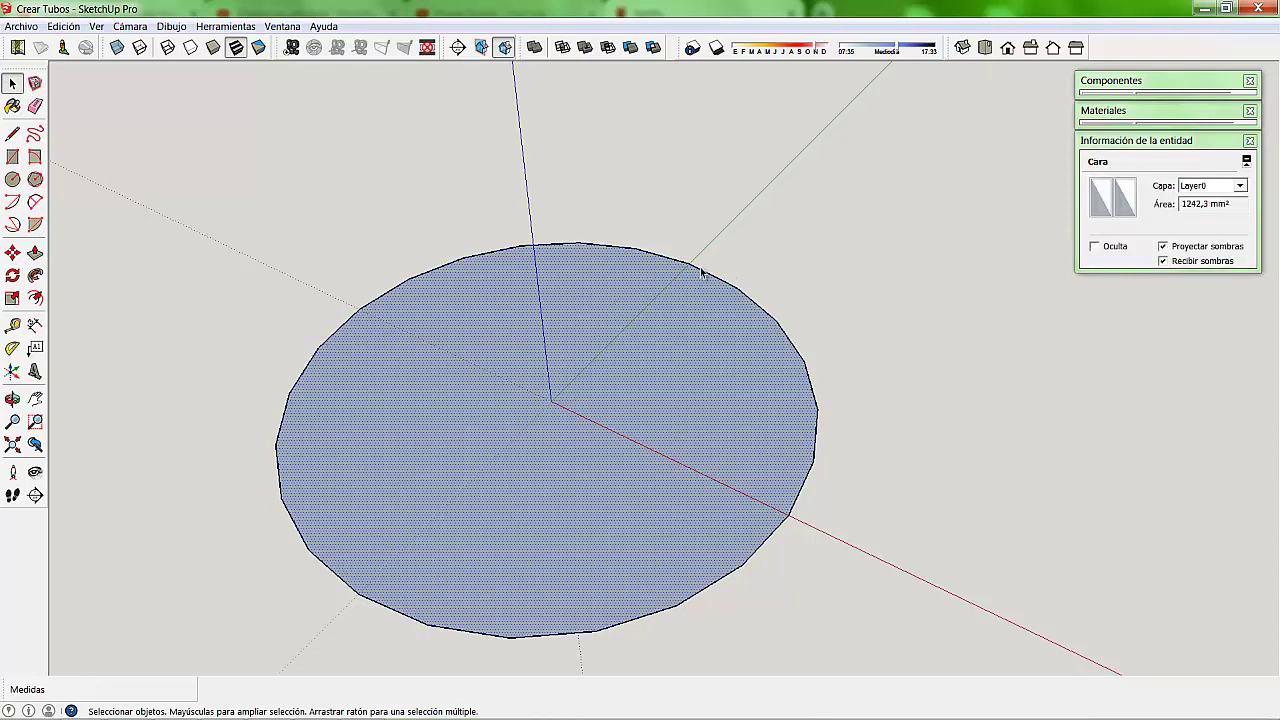
{"action": "left_click", "coordinate": [703, 272]}
{"action": "left_click", "coordinate": [701, 273]}
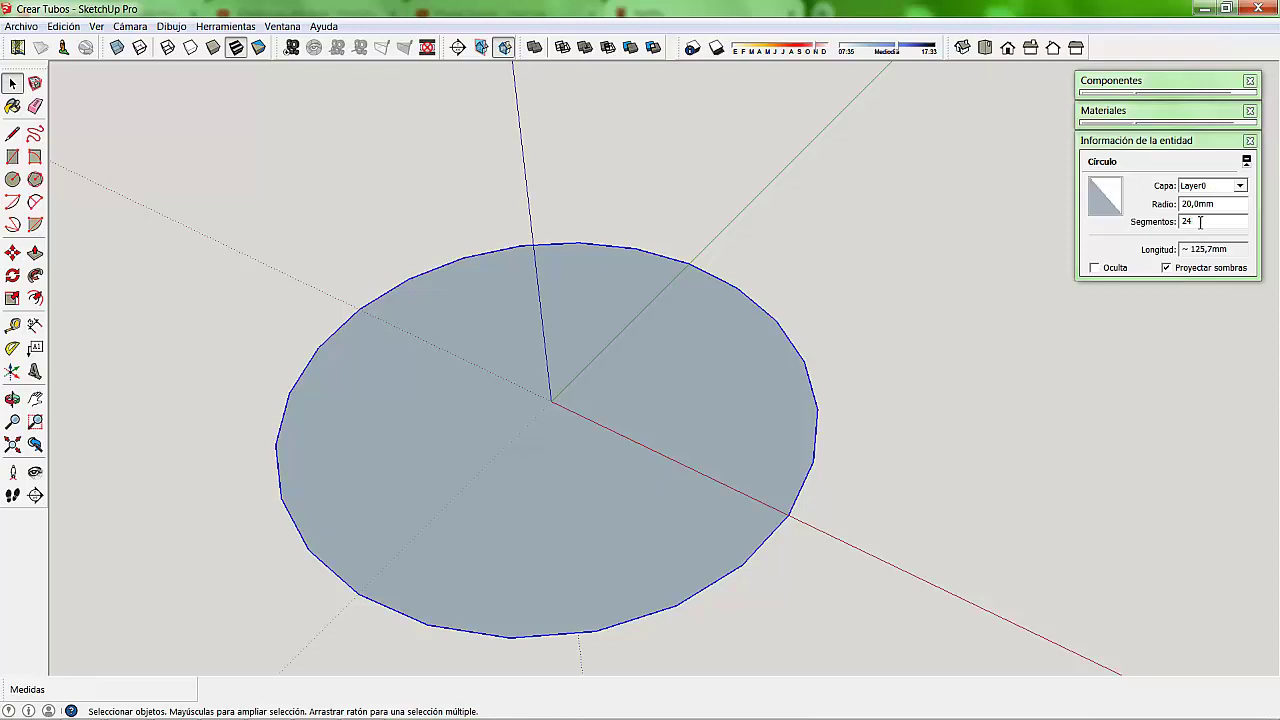
- Change the selected circle's Segmentos in Entity Info from 24 to 100
{"action": "double_click", "coordinate": [1194, 221]}
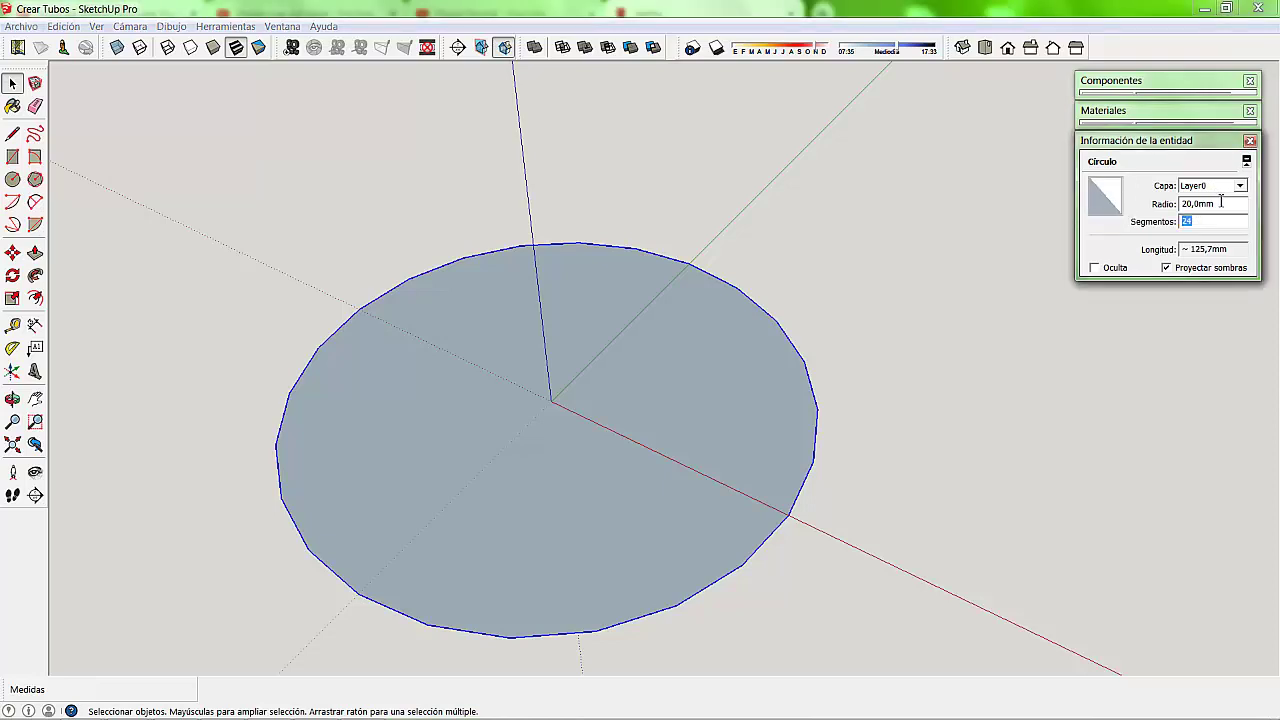
{"action": "type", "text": "100"}
{"action": "key", "text": "Return"}
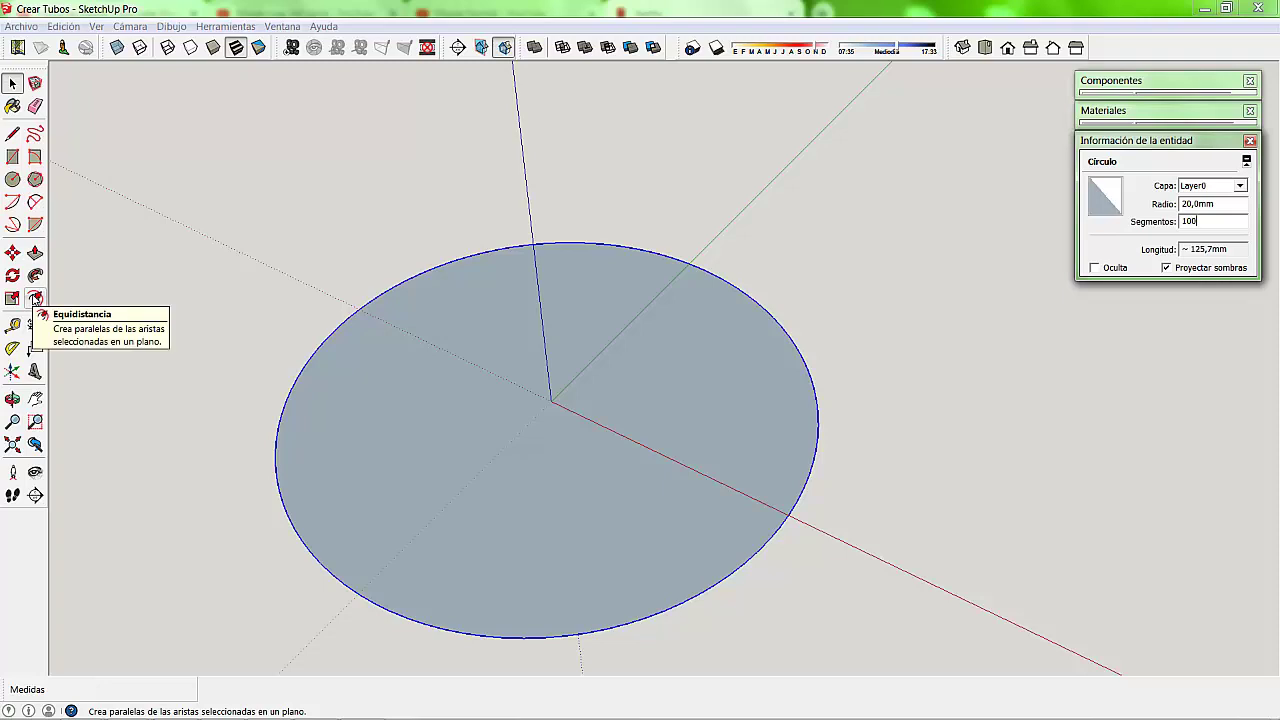
- Offset the 100-segment circle's edge 3 mm inward to form a concentric inner circle
{"action": "left_click", "coordinate": [35, 298]}
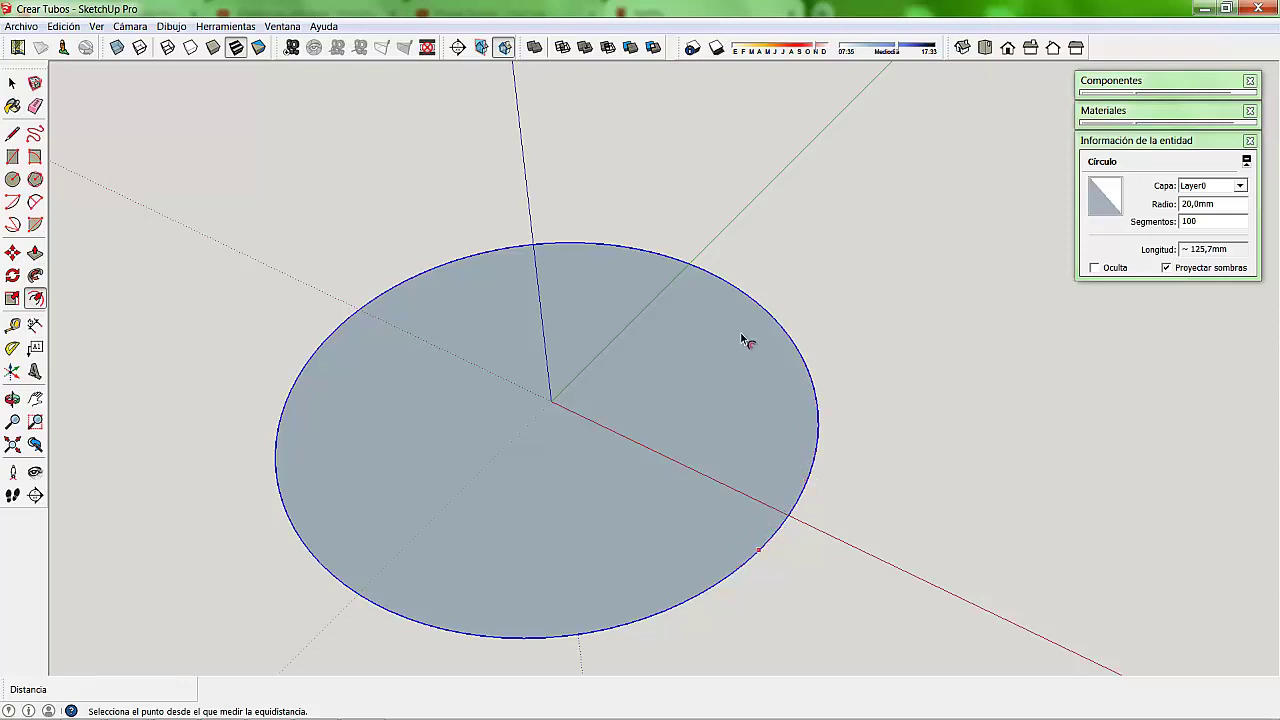
{"action": "left_click", "coordinate": [360, 312]}
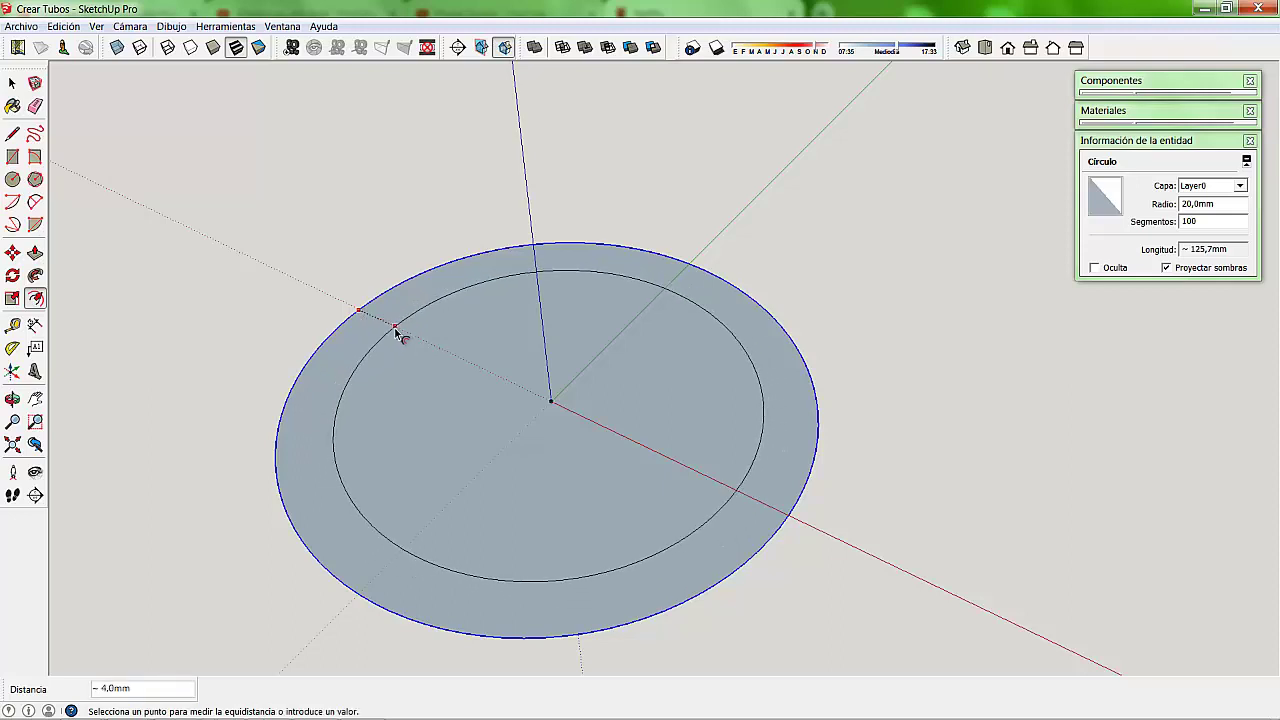
{"action": "key", "text": "BackSpace"}
{"action": "type", "text": "3"}
{"action": "key", "text": "Return"}
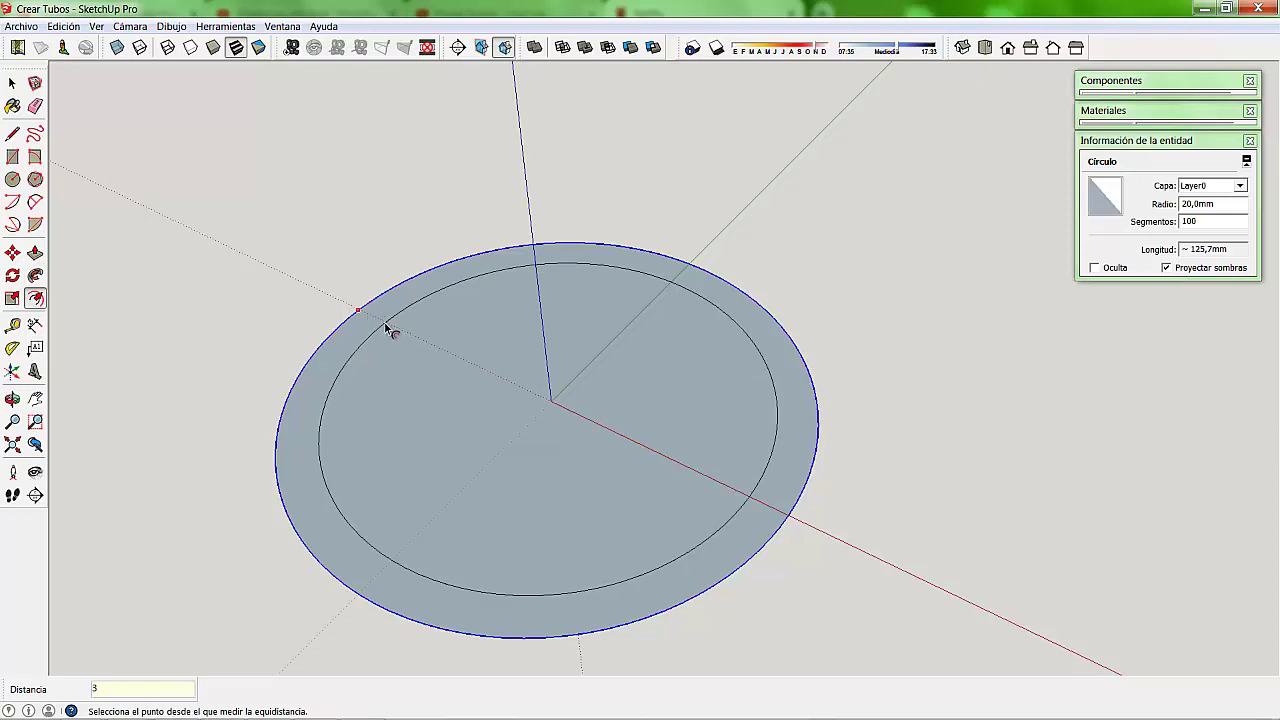
{"action": "left_click", "coordinate": [12, 83]}
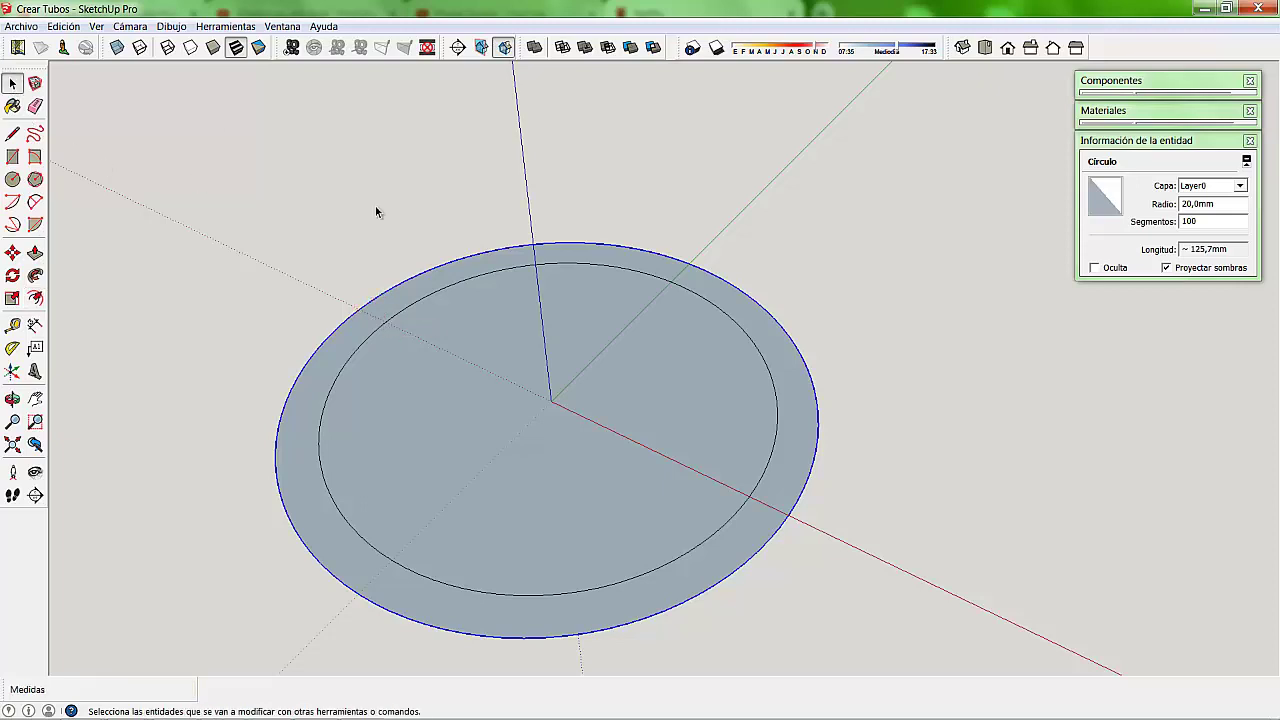
- Delete the inner disc face, leaving a 3 mm-wide ring, and zoom out
{"action": "left_click", "coordinate": [463, 350]}
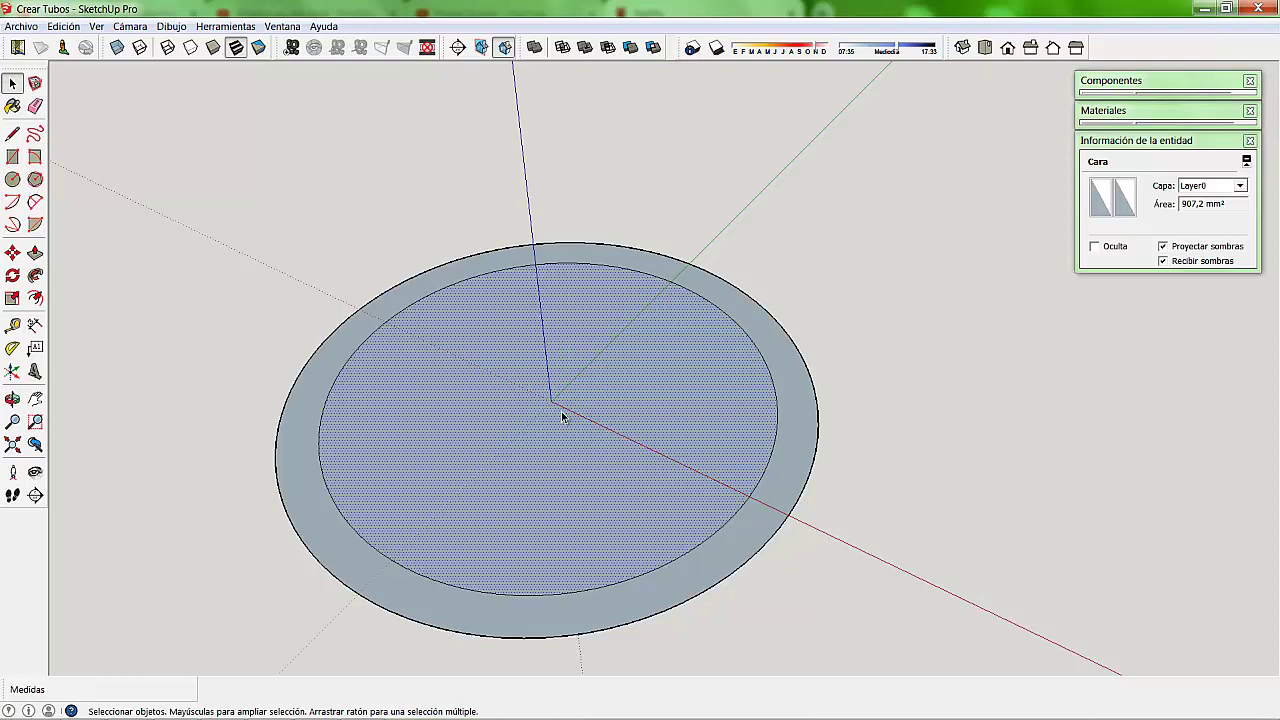
{"action": "key", "text": "Delete"}
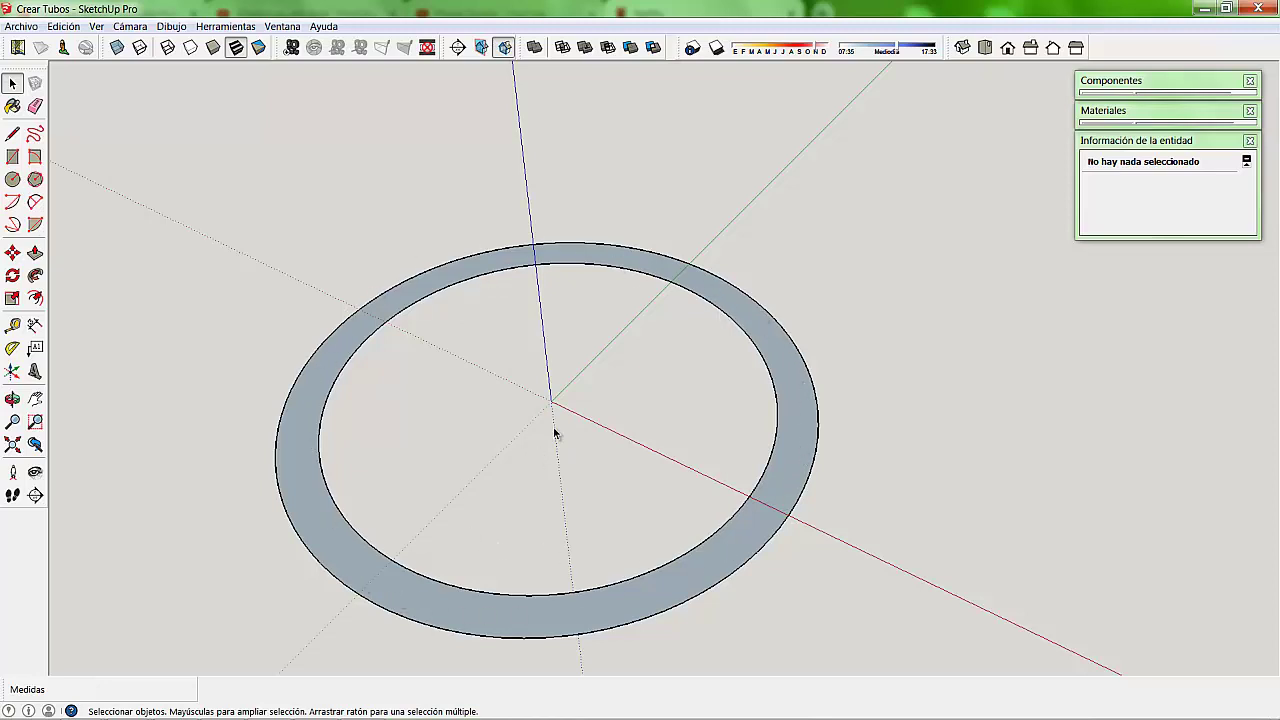
{"action": "scroll", "coordinate": [669, 370], "scroll_direction": "down", "scroll_amount": 3}
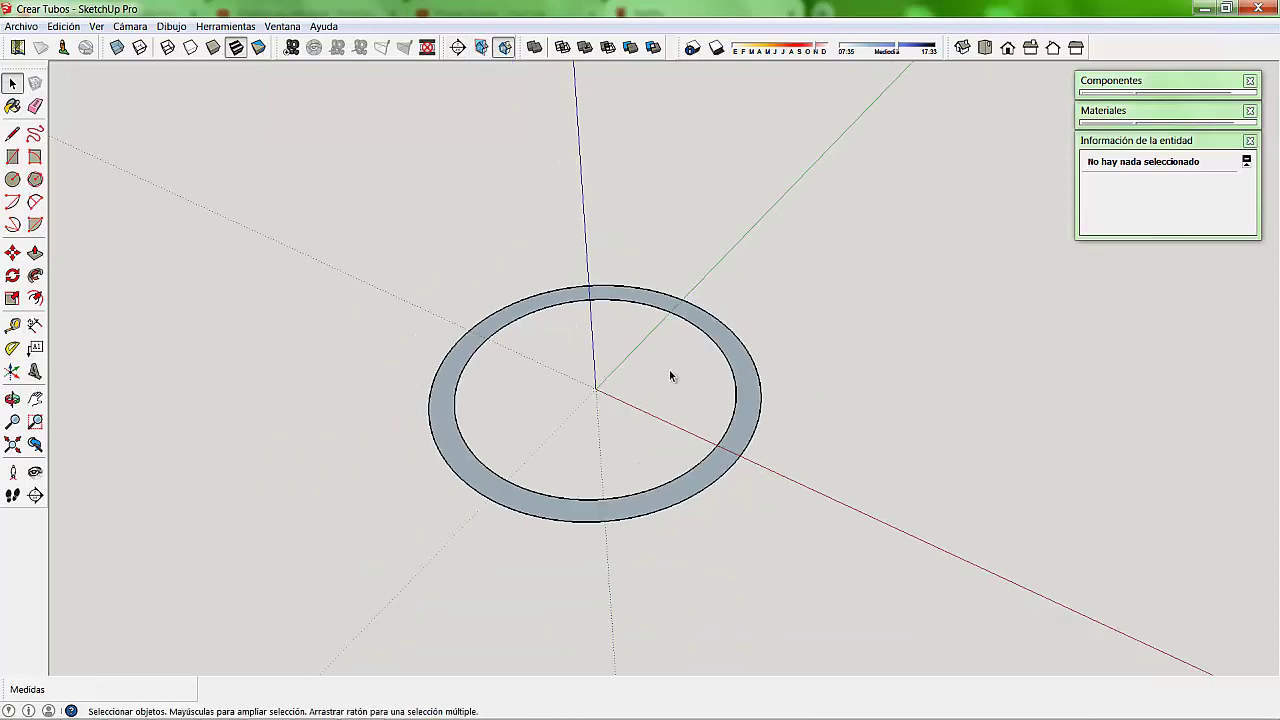
{"action": "scroll", "coordinate": [669, 375], "scroll_direction": "down", "scroll_amount": 2}
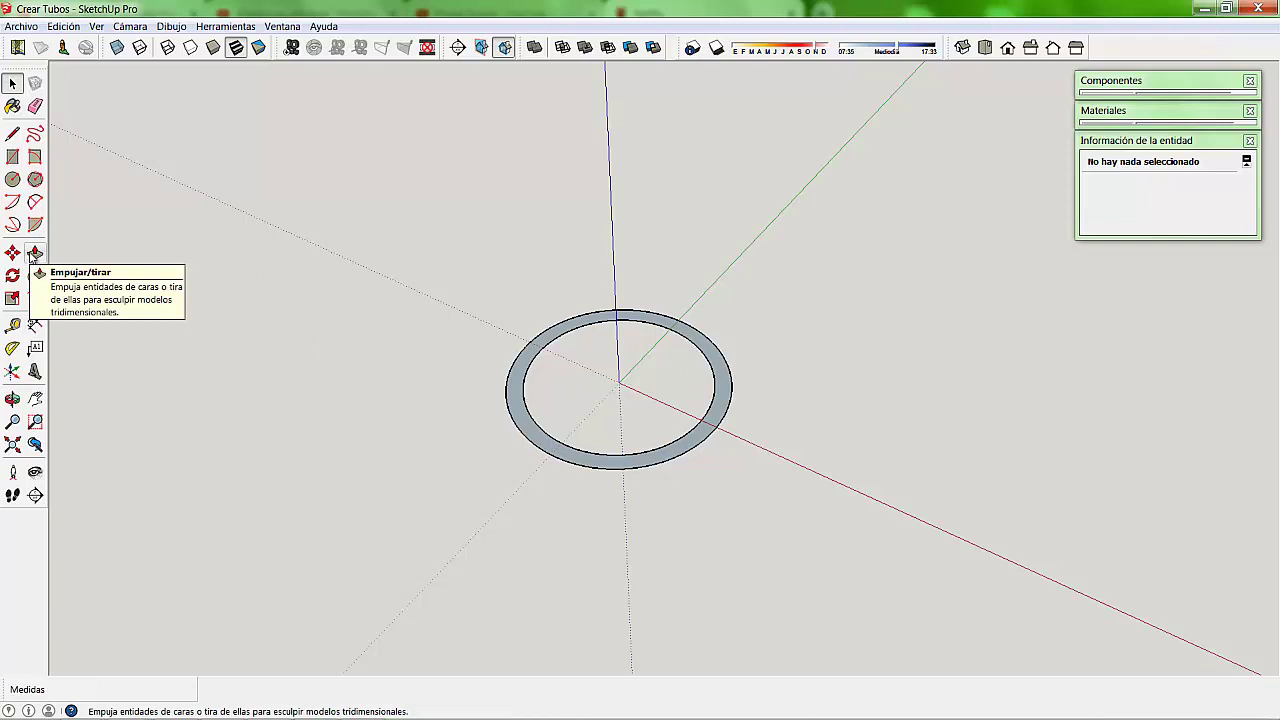
- Push/Pull the ring face upward 1000 mm into a hollow tube
{"action": "left_click", "coordinate": [35, 254]}
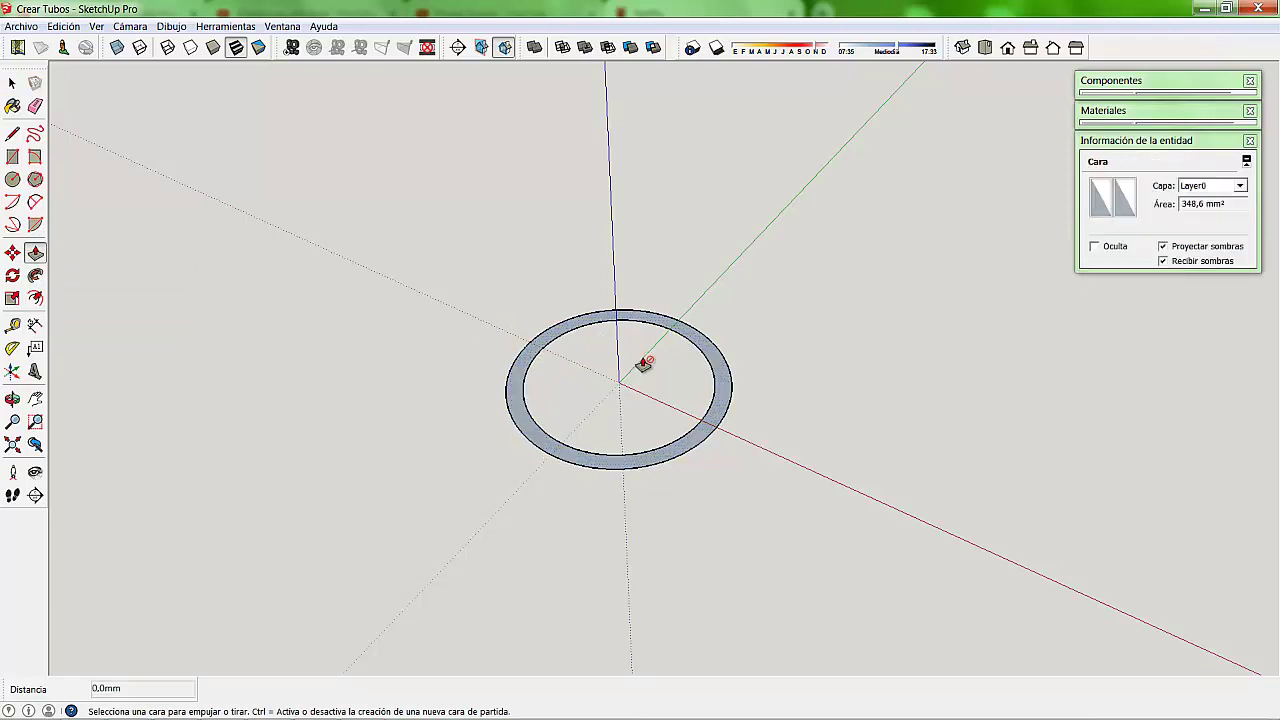
{"action": "scroll", "coordinate": [643, 360], "scroll_direction": "up", "scroll_amount": 2}
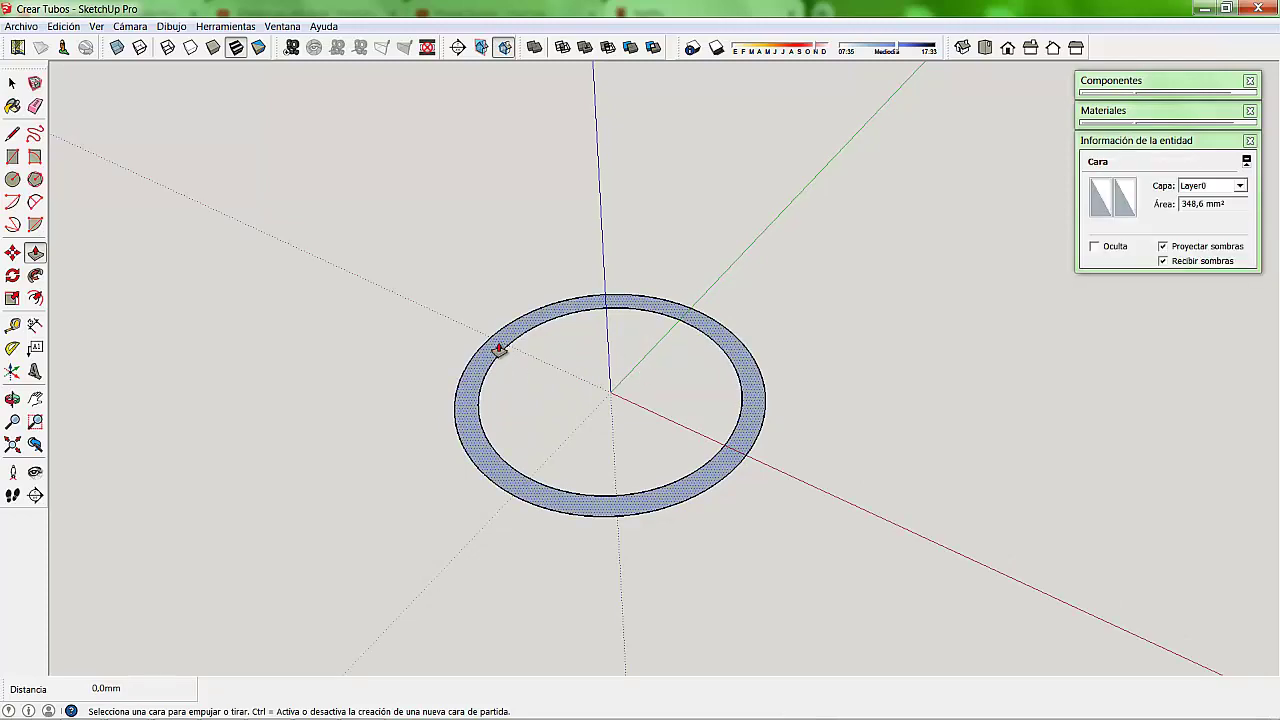
{"action": "mouse_move", "coordinate": [499, 346]}
{"action": "left_mouse_down"}
{"action": "mouse_move", "coordinate": [499, 111]}
{"action": "mouse_move", "coordinate": [486, 111]}
{"action": "mouse_move", "coordinate": [457, 263]}
{"action": "mouse_move", "coordinate": [466, 129]}
{"action": "mouse_move", "coordinate": [441, 357]}
{"action": "mouse_move", "coordinate": [500, 371]}
{"action": "mouse_move", "coordinate": [575, 480]}
{"action": "mouse_move", "coordinate": [503, 274]}
{"action": "left_mouse_up"}
{"action": "scroll", "coordinate": [449, 280], "scroll_direction": "down", "scroll_amount": 2}
{"action": "scroll", "coordinate": [437, 300], "scroll_direction": "down", "scroll_amount": 2}
{"action": "scroll", "coordinate": [500, 371], "scroll_direction": "down", "scroll_amount": 3}
{"action": "type", "text": "1000"}
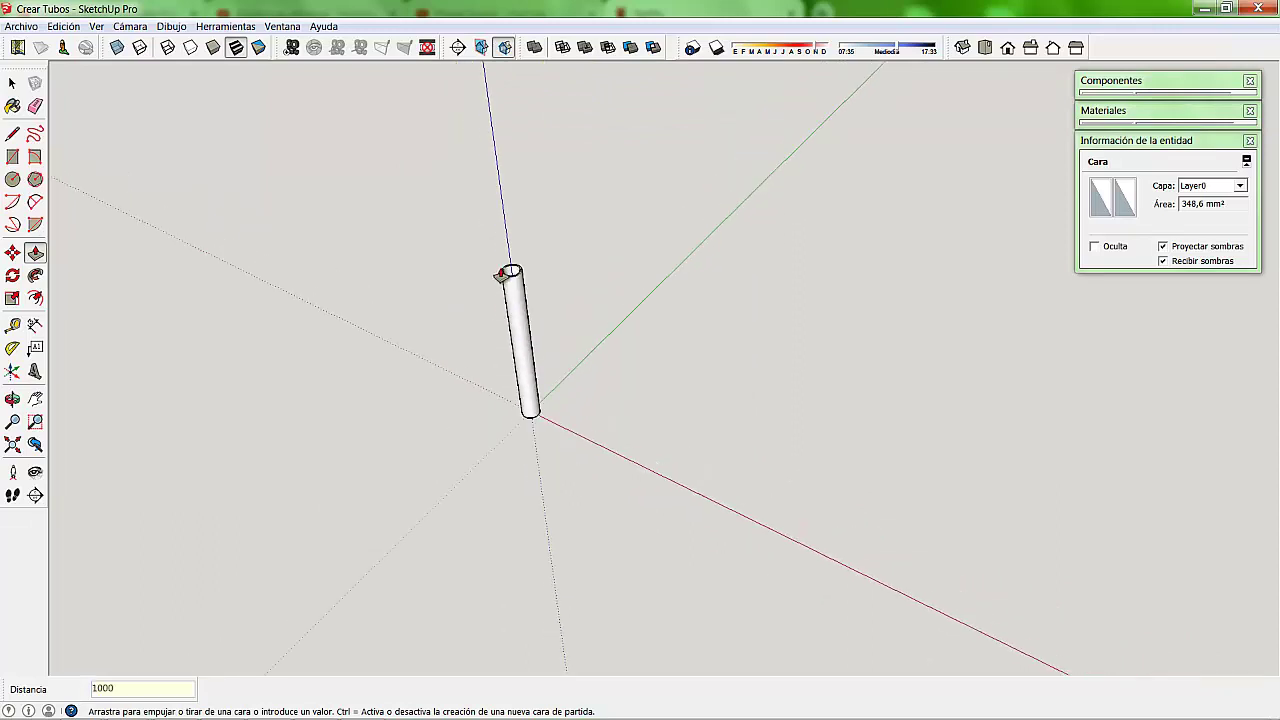
{"action": "key", "text": "Return"}
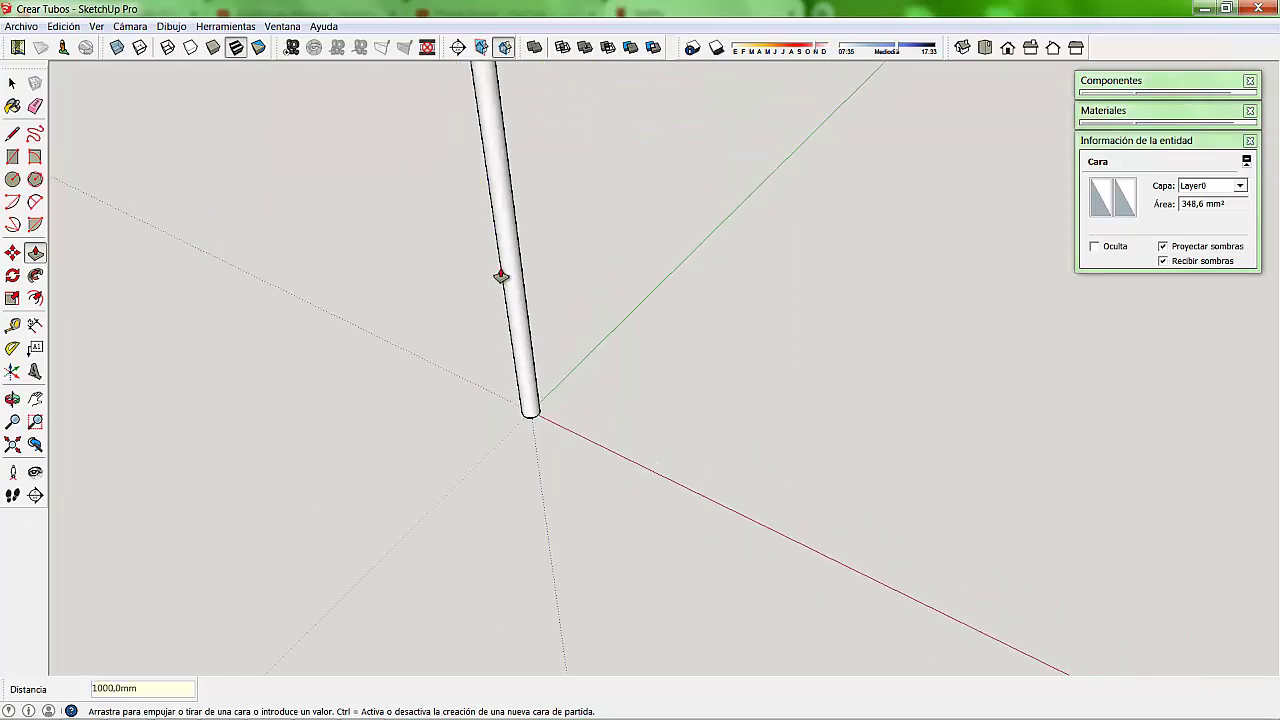
{"action": "scroll", "coordinate": [515, 392], "scroll_direction": "down", "scroll_amount": 1}
{"action": "scroll", "coordinate": [515, 392], "scroll_direction": "down", "scroll_amount": 1}
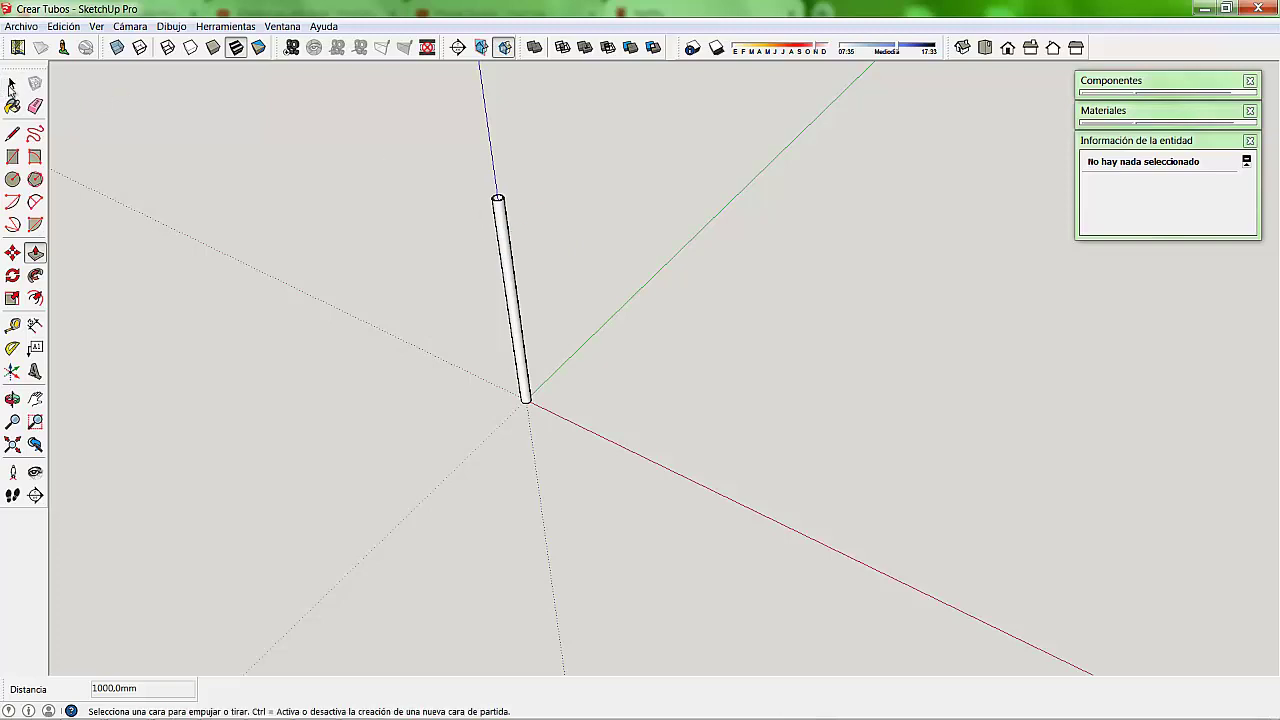
- Select the entire tube and bring up its context menu
{"action": "left_click", "coordinate": [12, 83]}
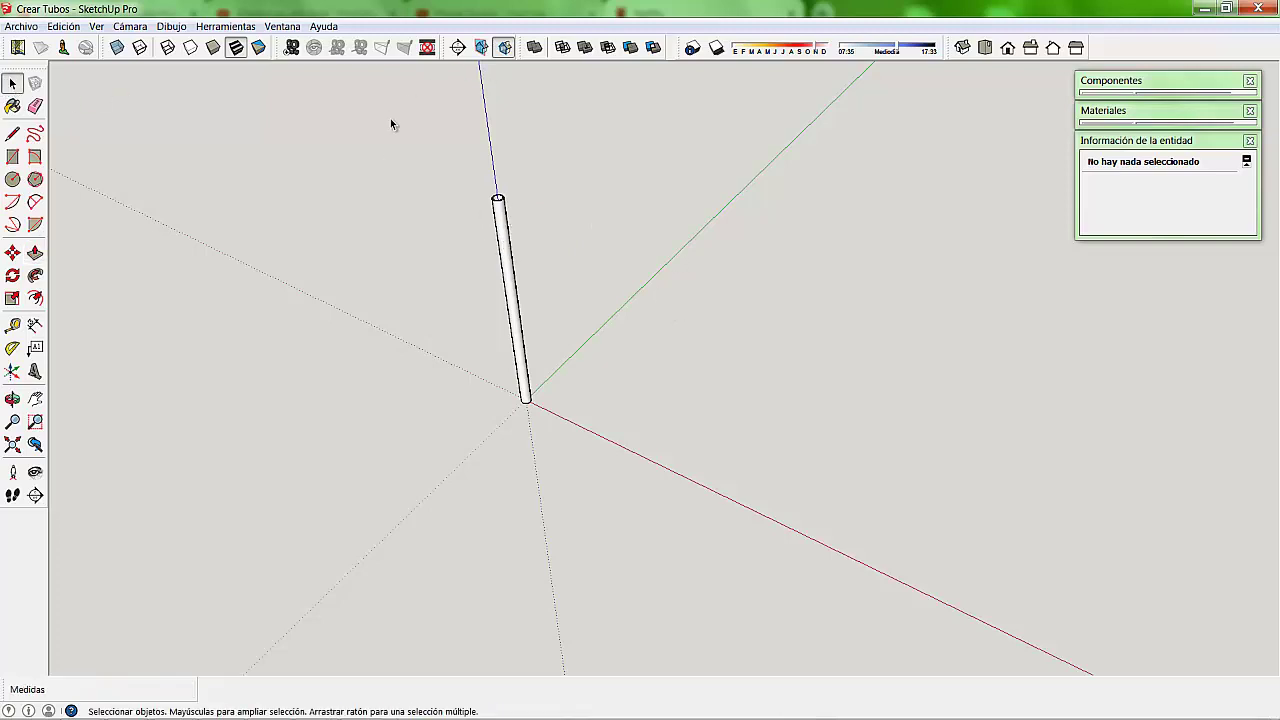
{"action": "triple_click", "coordinate": [510, 285]}
{"action": "right_click", "coordinate": [509, 283]}
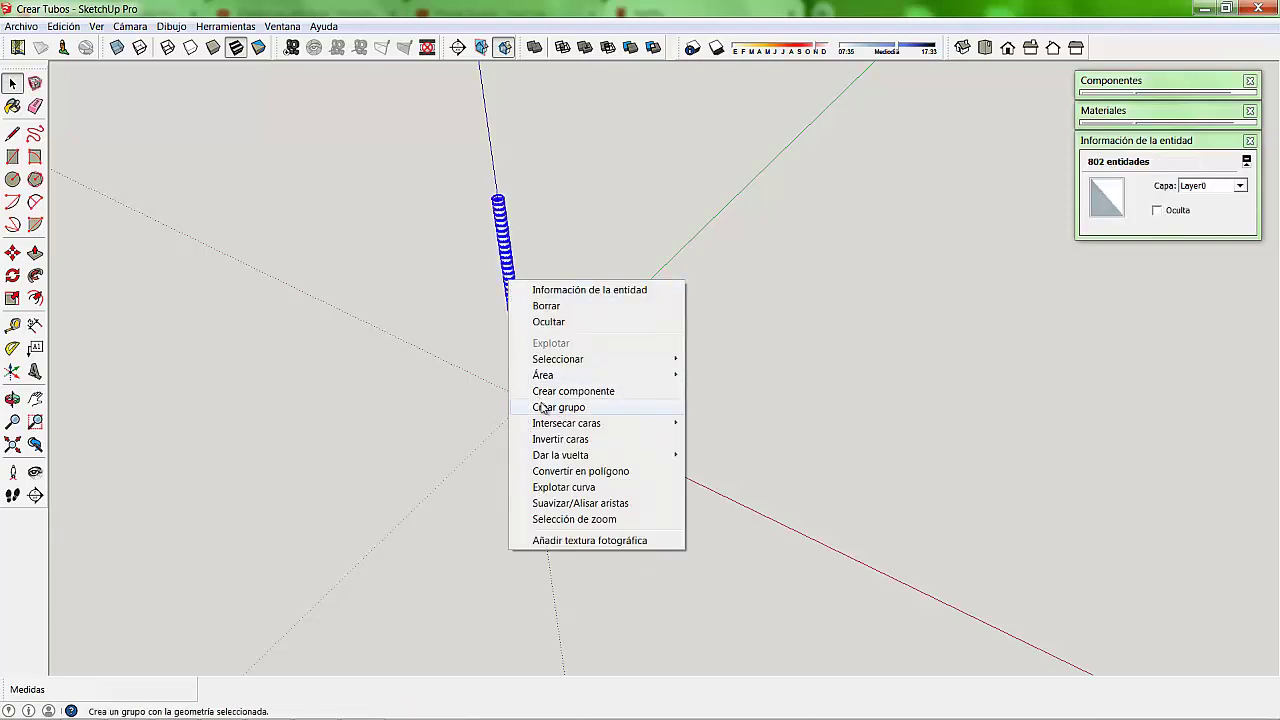
- Turn the tube into a group (Crear grupo) and reselect it
{"action": "left_click", "coordinate": [558, 407]}
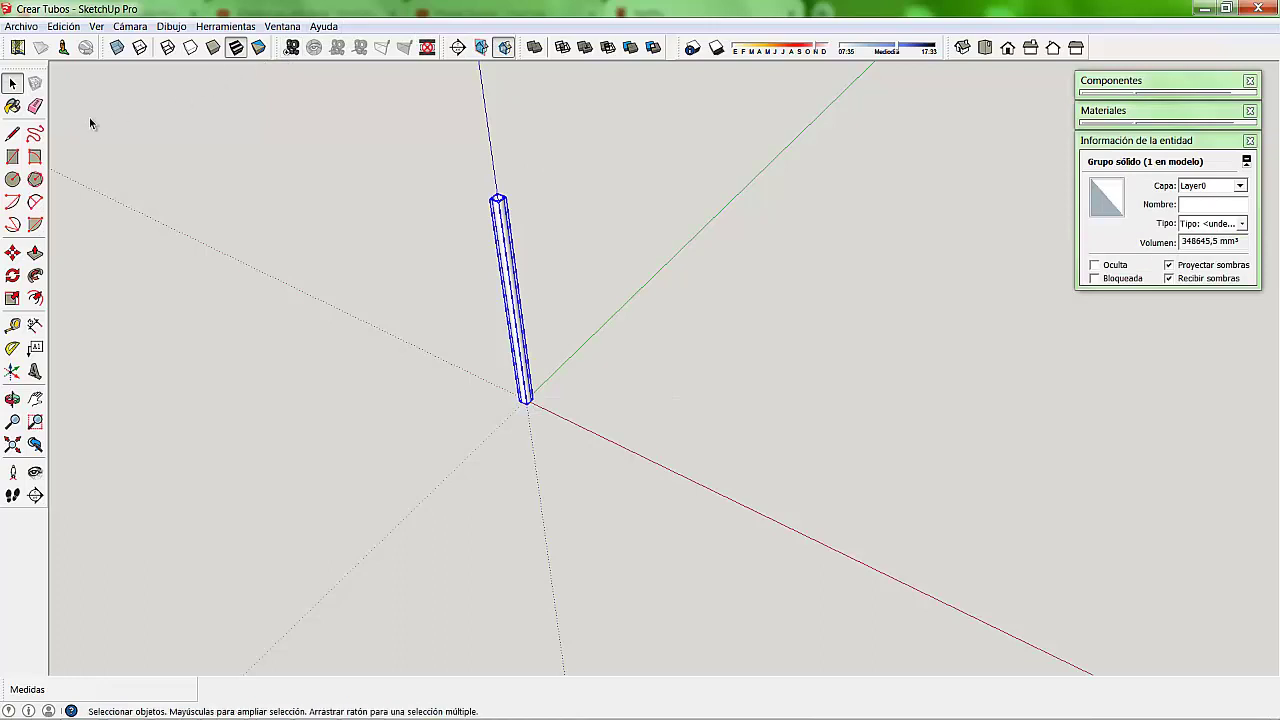
{"action": "left_click", "coordinate": [521, 228]}
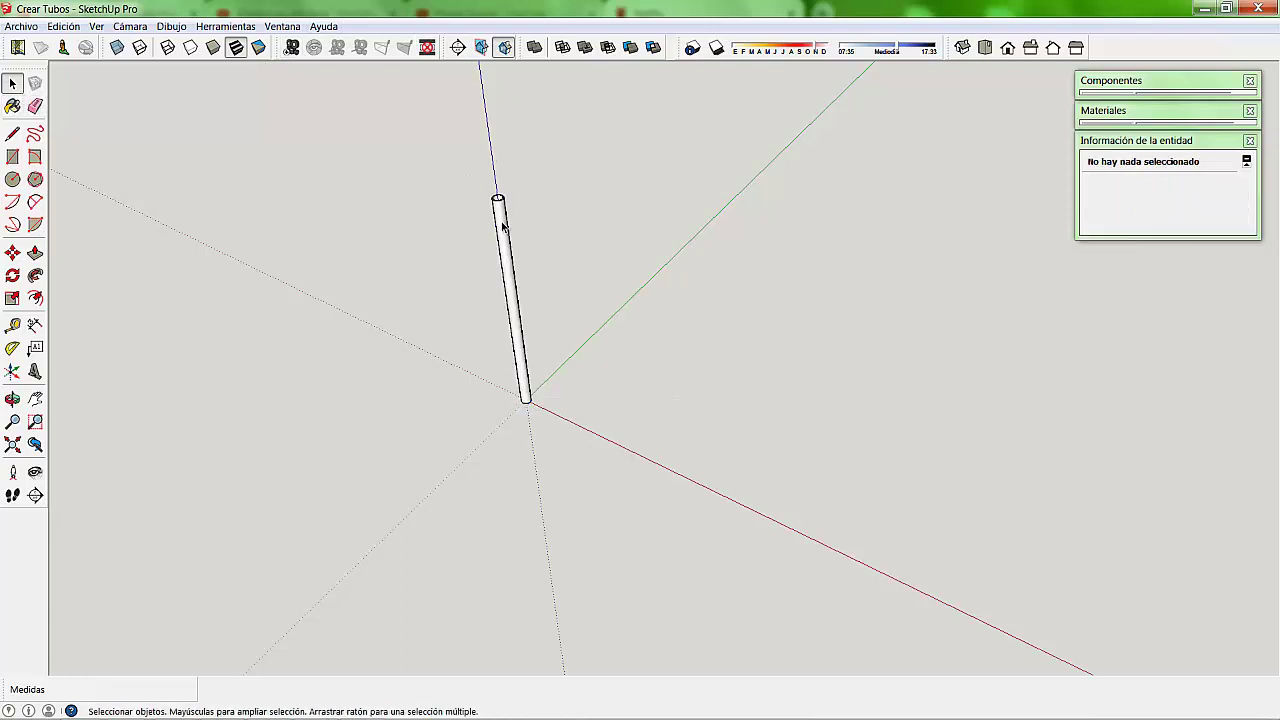
{"action": "left_click_drag", "start_coordinate": [521, 228], "coordinate": [317, 203]}
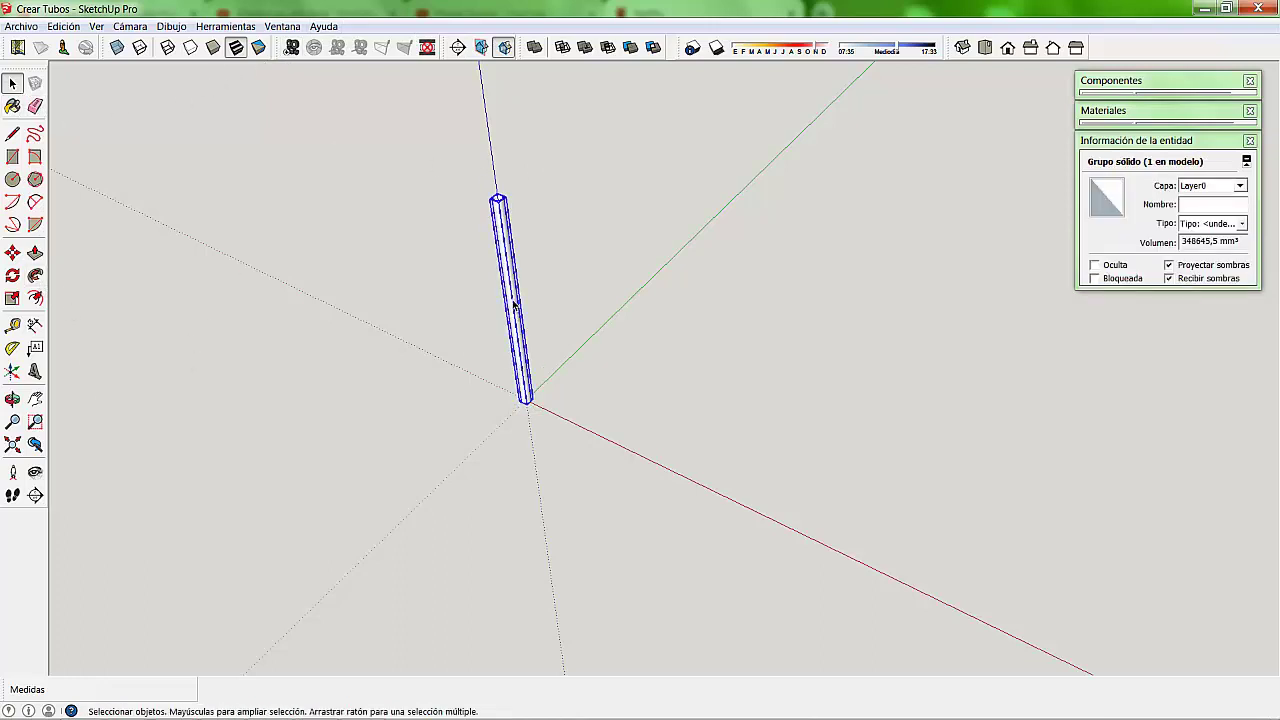
- Orbit around the tube group to view it end-on, from below, and standing upright
{"action": "left_click", "coordinate": [12, 398]}
{"action": "scroll", "coordinate": [503, 200], "scroll_direction": "up", "scroll_amount": 3}
{"action": "mouse_move", "coordinate": [505, 190]}
{"action": "left_mouse_down"}
{"action": "mouse_move", "coordinate": [608, 420]}
{"action": "mouse_move", "coordinate": [723, 391]}
{"action": "mouse_move", "coordinate": [817, 429]}
{"action": "mouse_move", "coordinate": [909, 423]}
{"action": "mouse_move", "coordinate": [694, 466]}
{"action": "left_mouse_up"}
{"action": "mouse_move", "coordinate": [640, 514]}
{"action": "left_mouse_down"}
{"action": "mouse_move", "coordinate": [660, 503]}
{"action": "mouse_move", "coordinate": [607, 527]}
{"action": "left_mouse_up"}
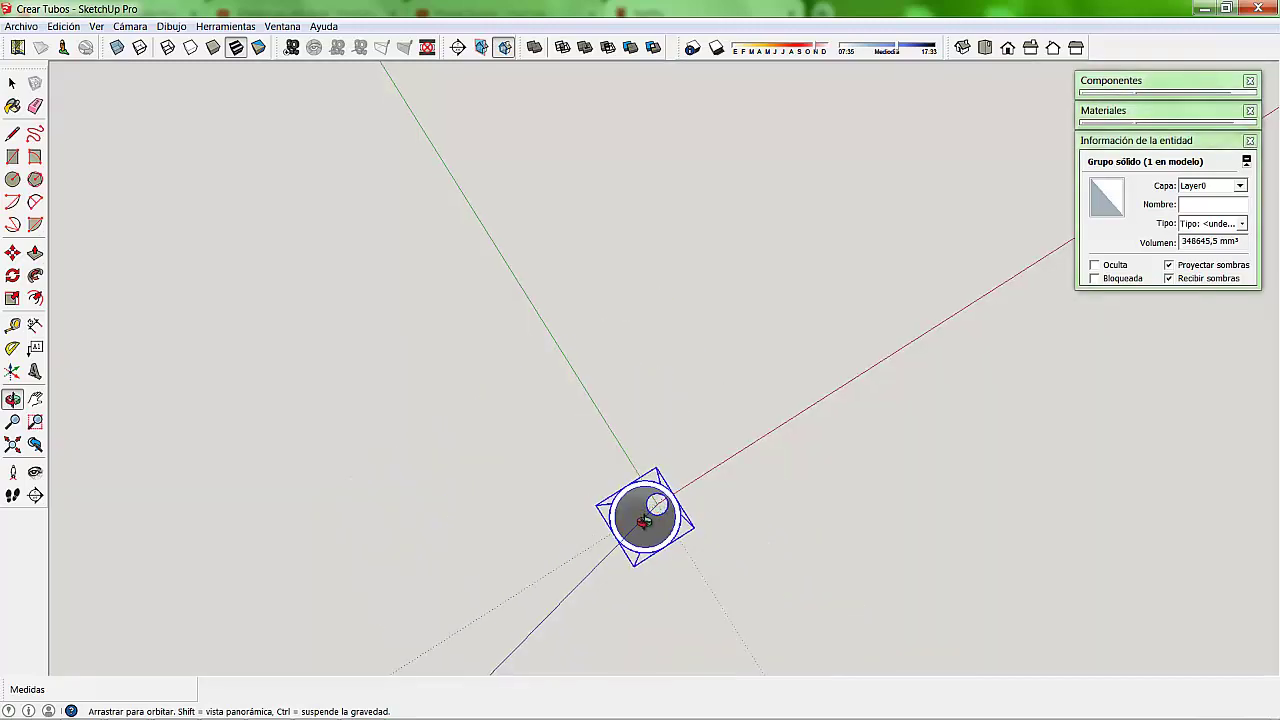
{"action": "mouse_move", "coordinate": [702, 550]}
{"action": "left_mouse_down"}
{"action": "mouse_move", "coordinate": [622, 390]}
{"action": "mouse_move", "coordinate": [591, 257]}
{"action": "left_mouse_up"}
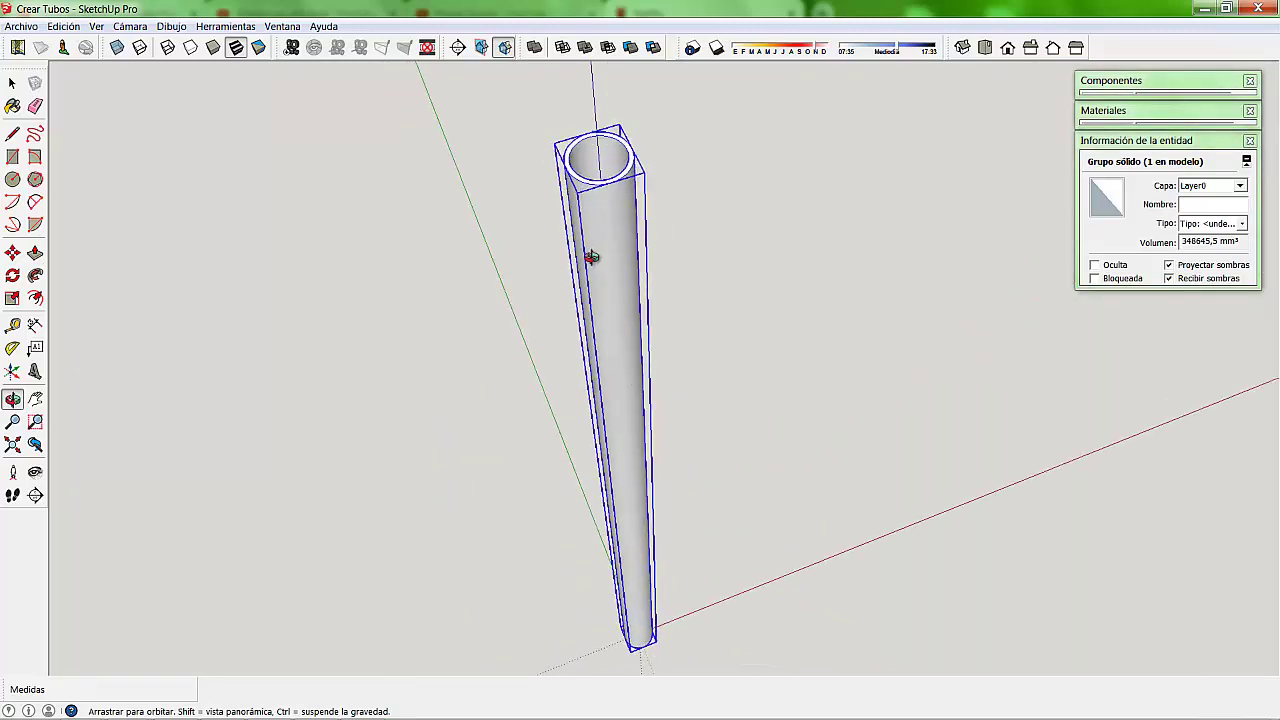
{"action": "left_click_drag", "start_coordinate": [651, 394], "coordinate": [631, 280]}
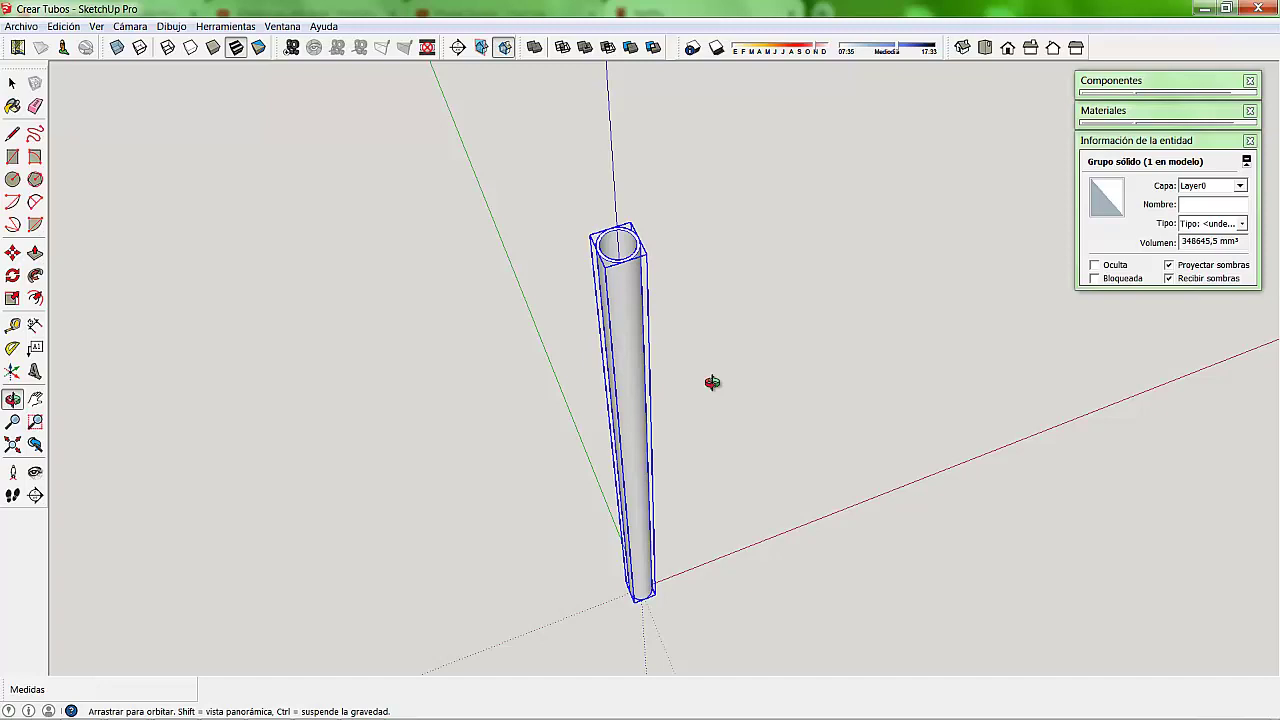
{"action": "left_click_drag", "start_coordinate": [714, 451], "coordinate": [689, 506]}
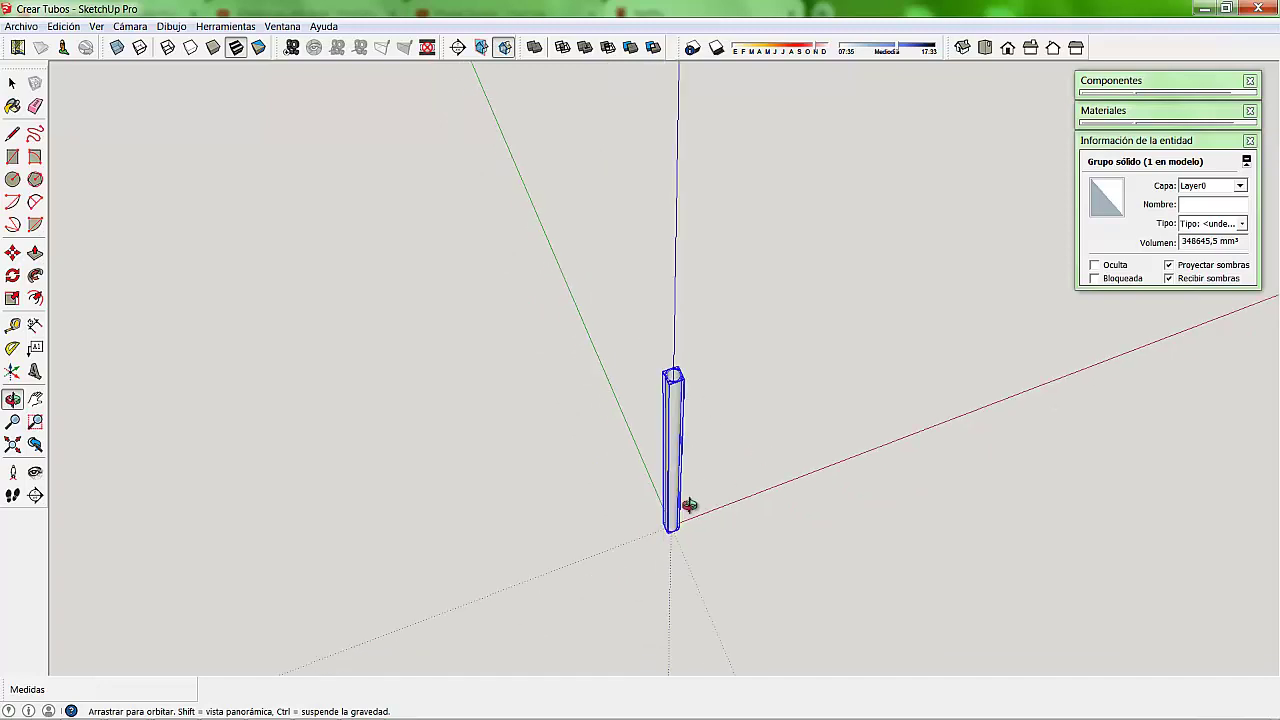
{"action": "mouse_move", "coordinate": [638, 447]}
{"action": "left_mouse_down"}
{"action": "mouse_move", "coordinate": [417, 409]}
{"action": "mouse_move", "coordinate": [689, 537]}
{"action": "left_mouse_up"}
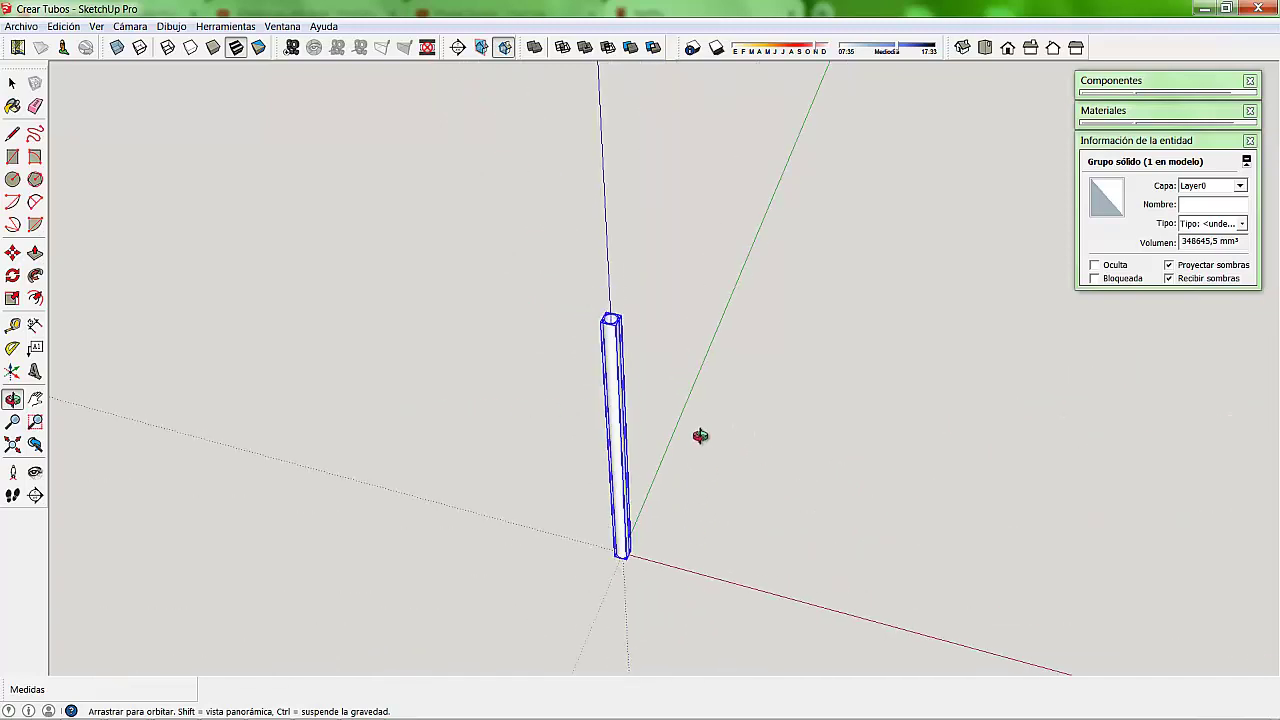
{"action": "left_click", "coordinate": [12, 82]}
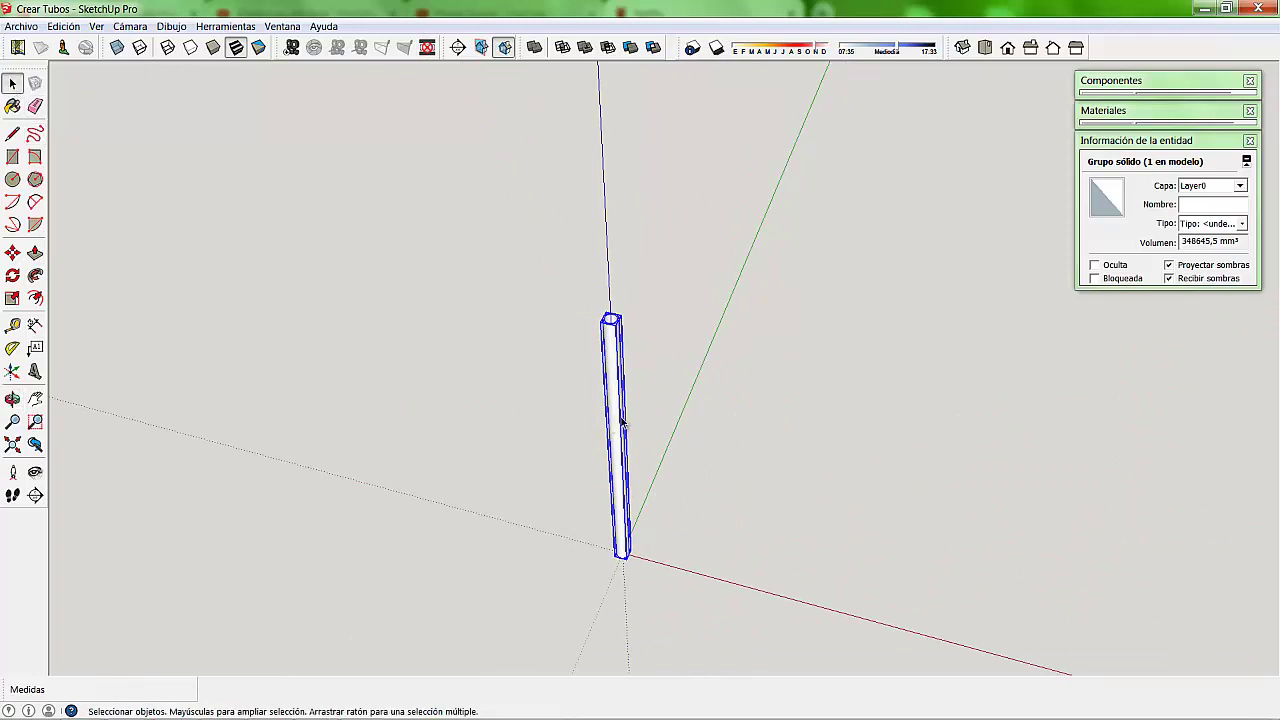
- Delete the tube group and pan the origin back toward the view centre
{"action": "key", "text": "Delete"}
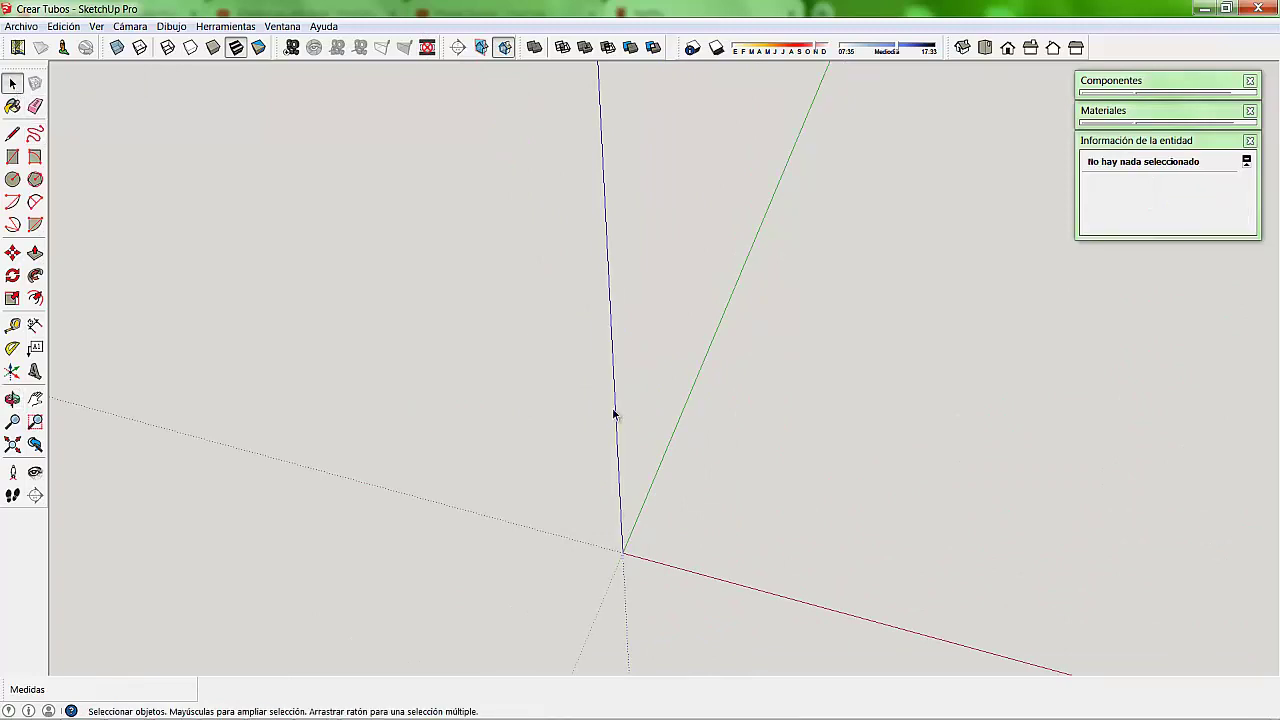
{"action": "left_click", "coordinate": [35, 398]}
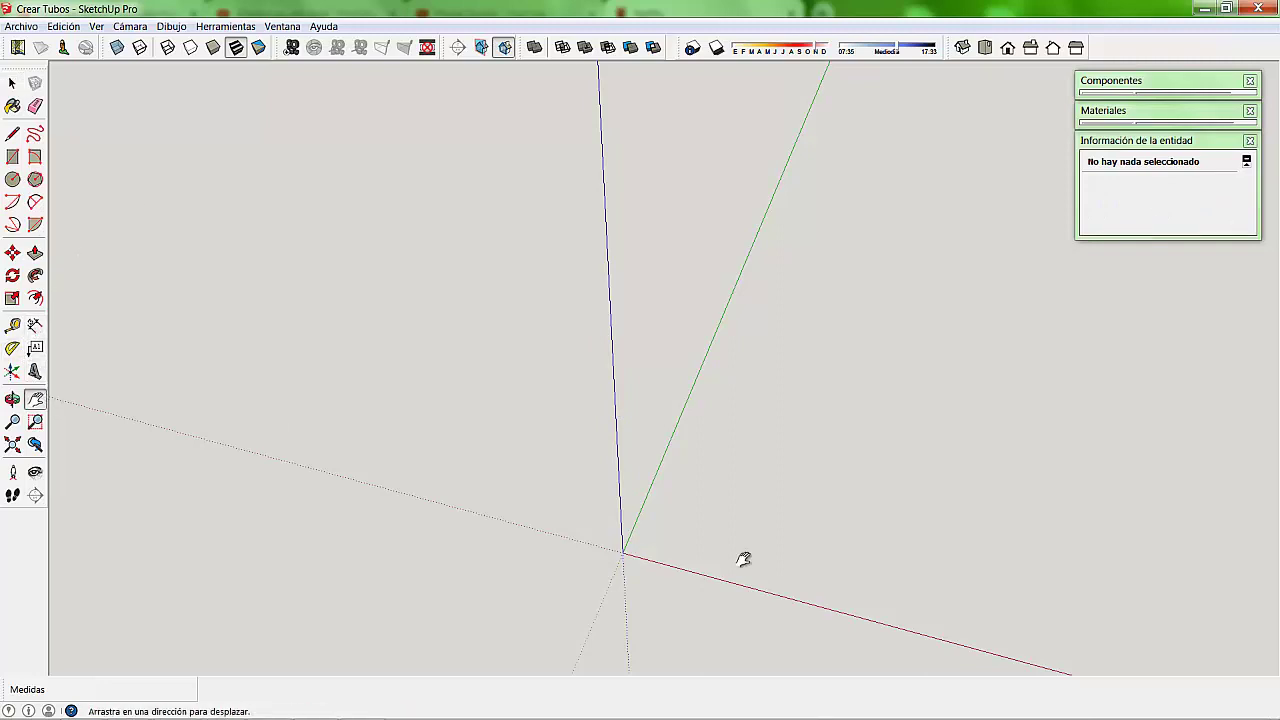
{"action": "left_click_drag", "start_coordinate": [651, 563], "coordinate": [545, 407]}
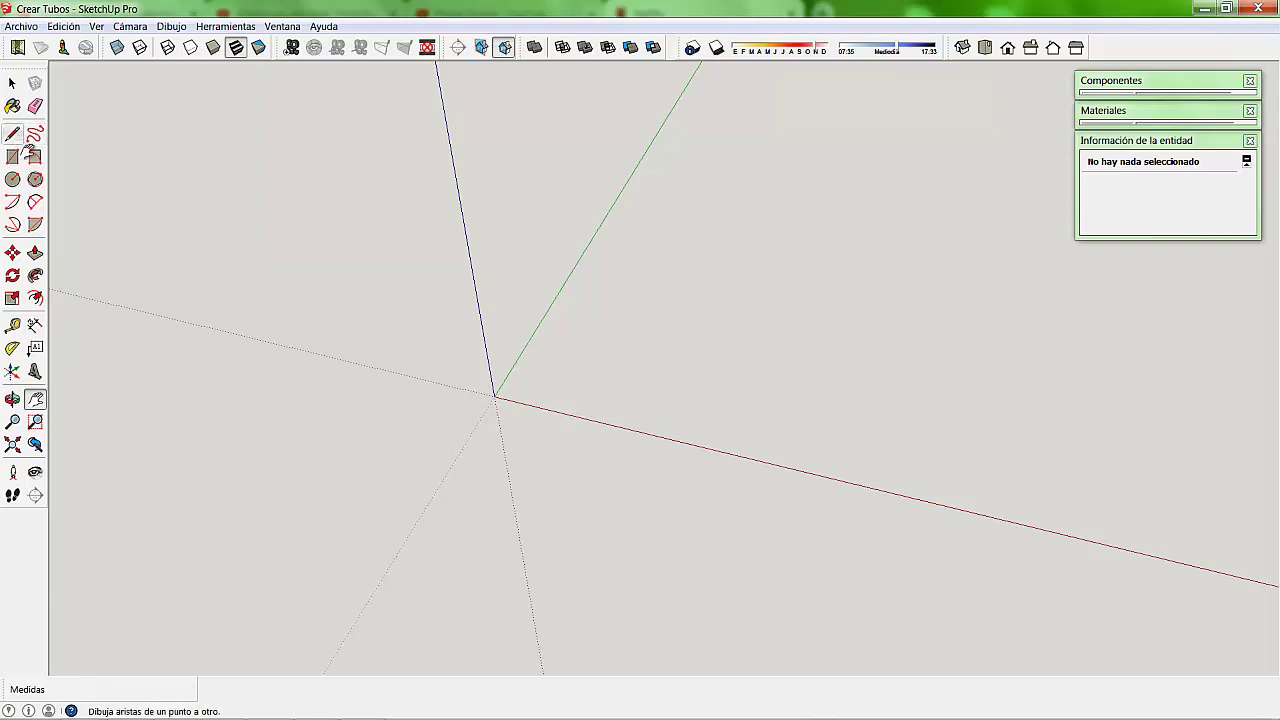
- Recentre the origin and draw a circle on it with radius 20 mm
{"action": "mouse_move", "coordinate": [492, 403]}
{"action": "left_mouse_down"}
{"action": "mouse_move", "coordinate": [471, 400]}
{"action": "mouse_move", "coordinate": [516, 388]}
{"action": "left_mouse_up"}
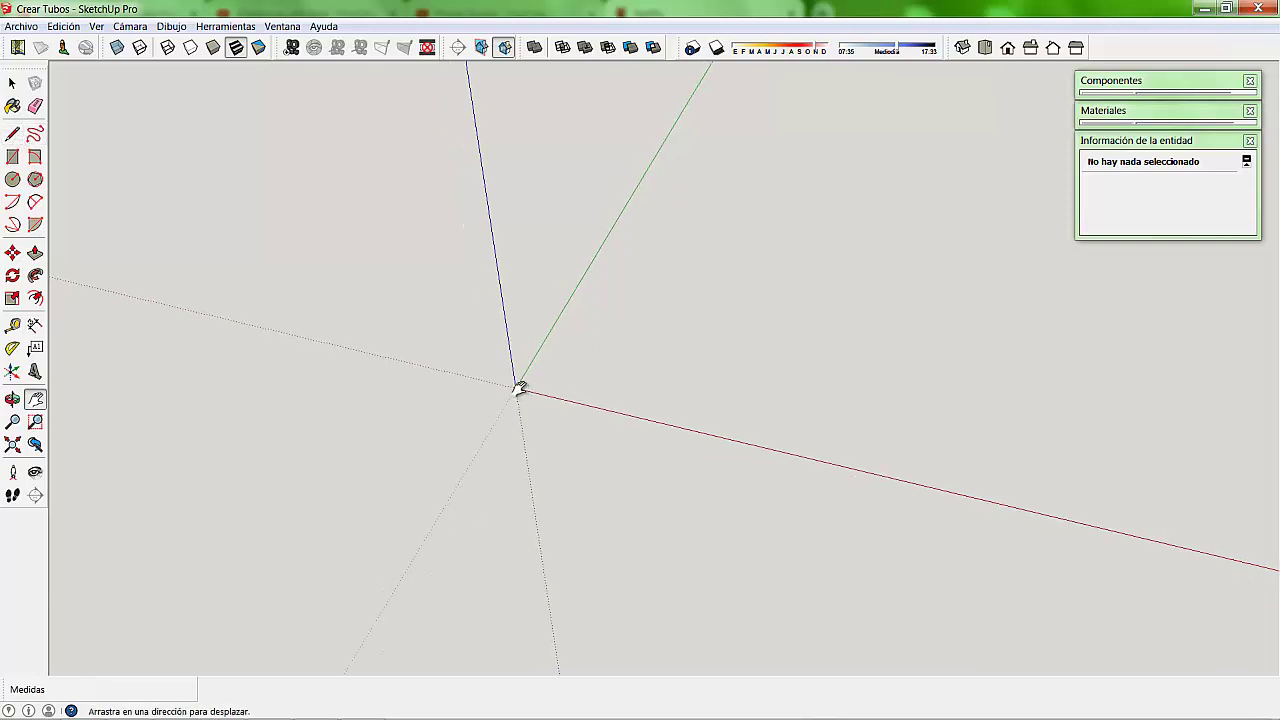
{"action": "left_click", "coordinate": [12, 179]}
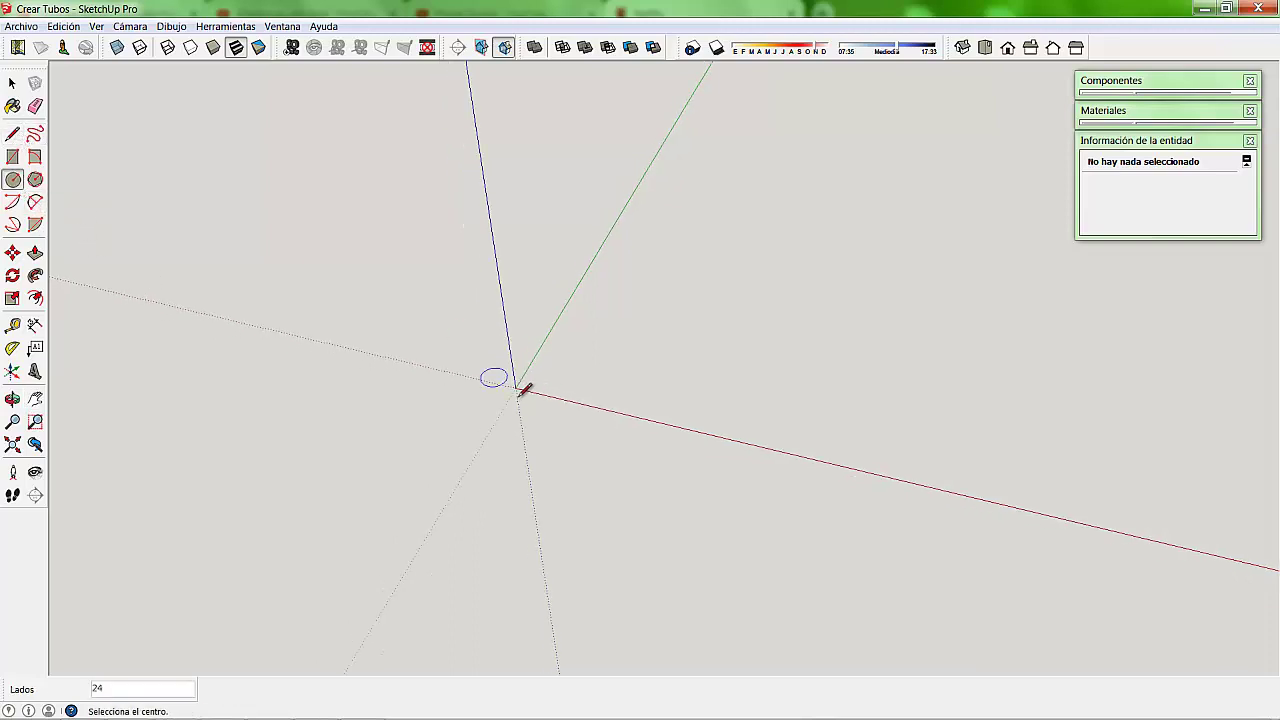
{"action": "left_click", "coordinate": [516, 388]}
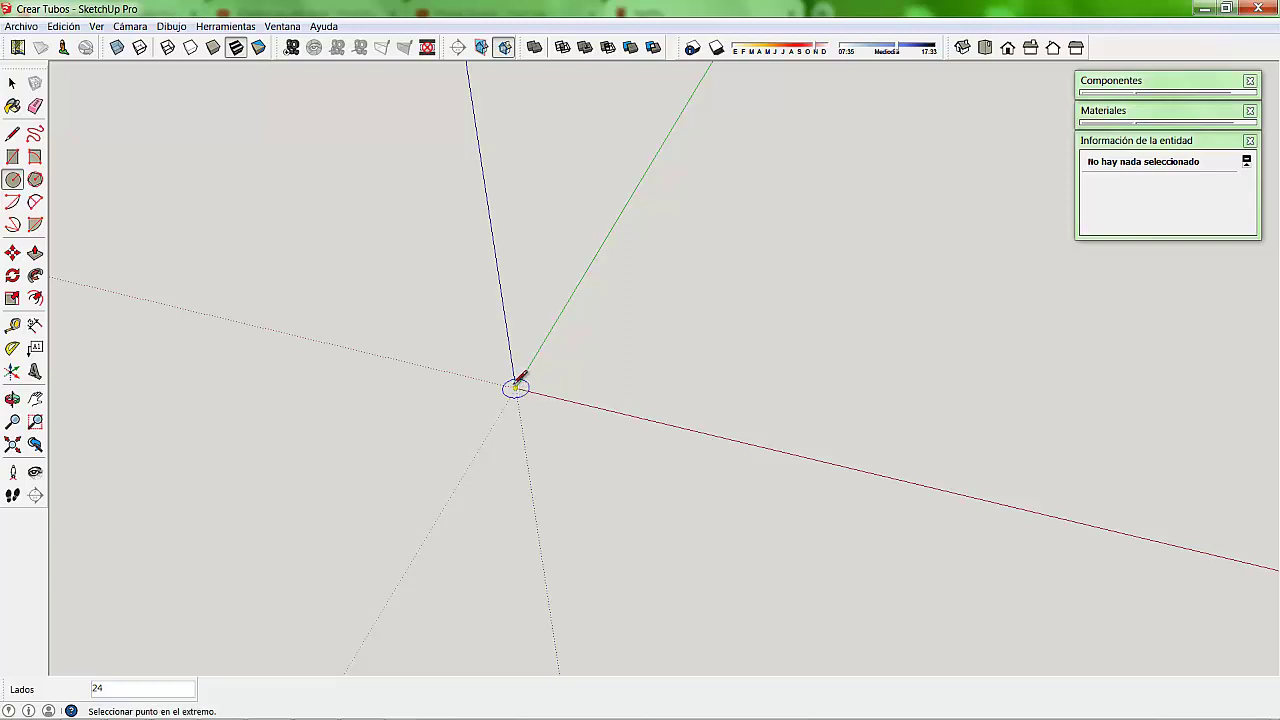
{"action": "scroll", "coordinate": [545, 397], "scroll_direction": "up", "scroll_amount": 3}
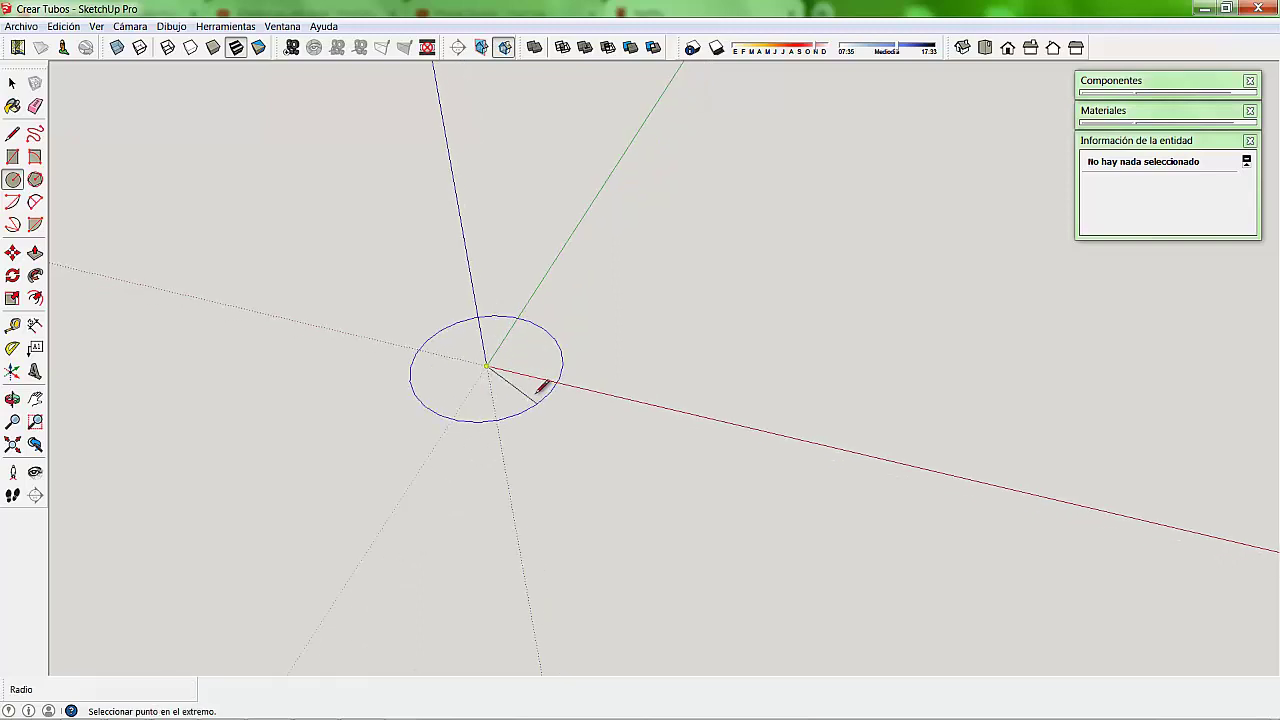
{"action": "type", "text": "20"}
{"action": "key", "text": "Return"}
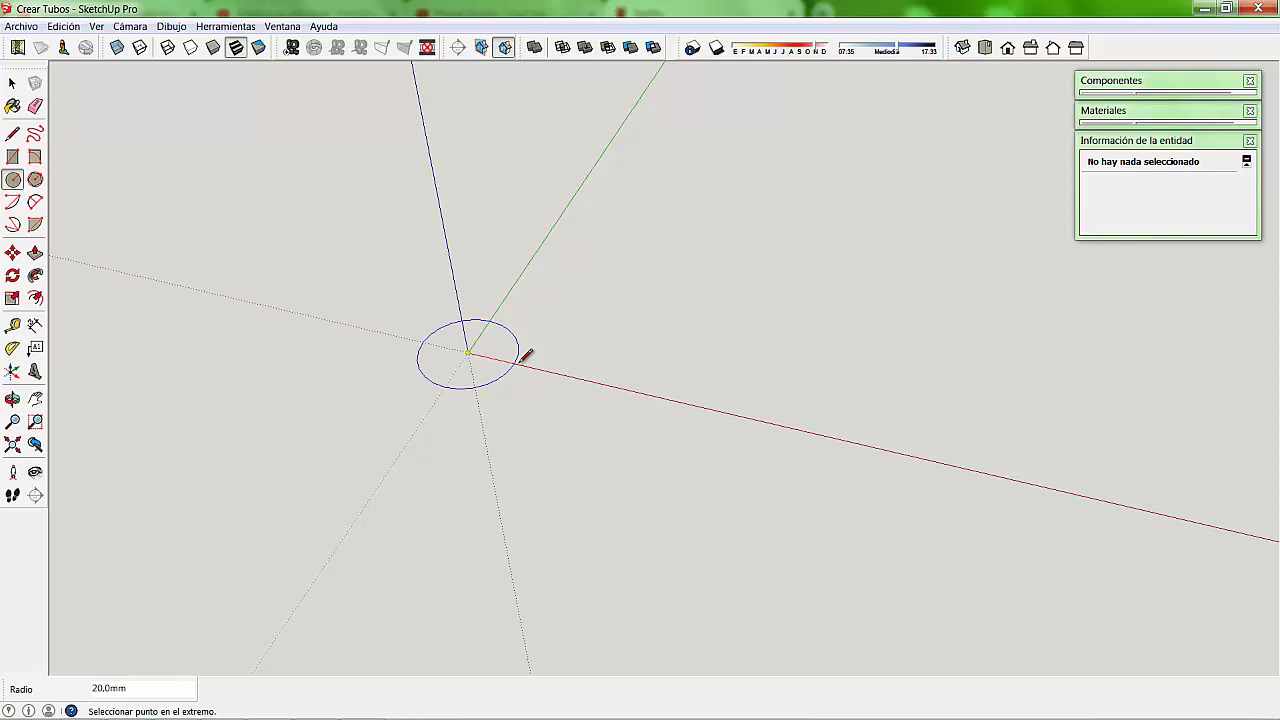
{"action": "type", "text": "20"}
{"action": "key", "text": "Return"}
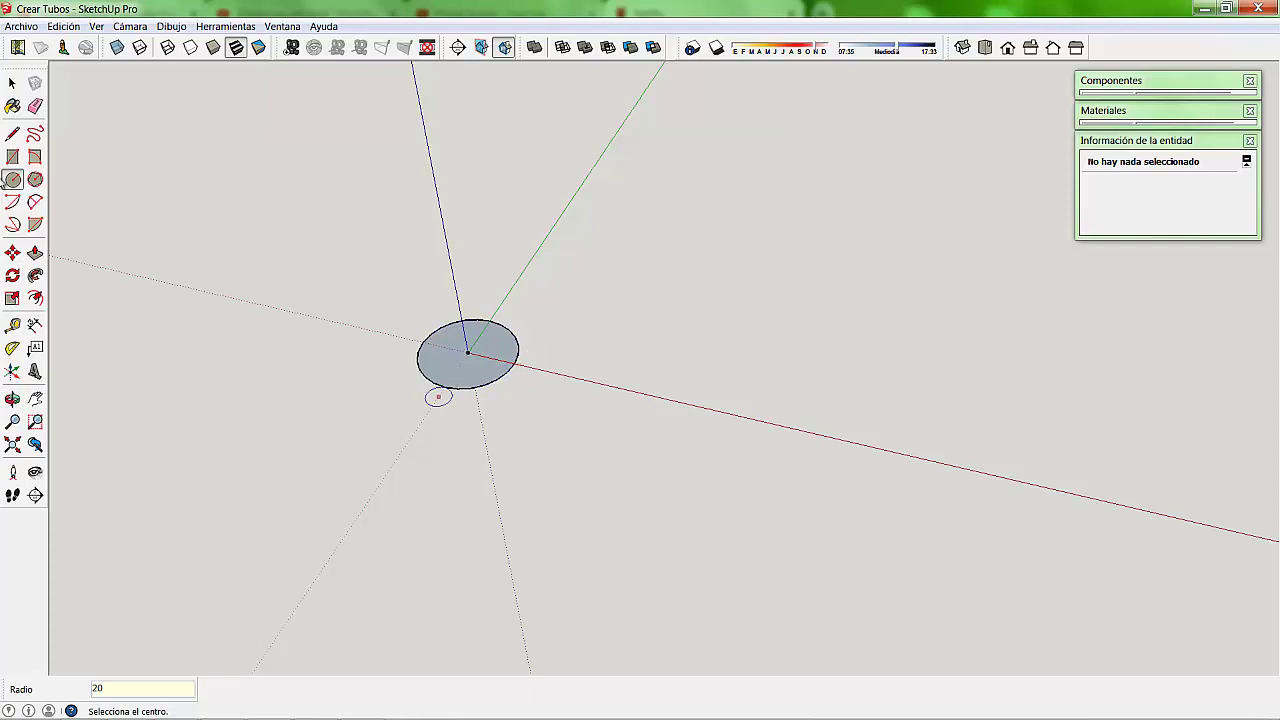
{"action": "key", "text": "space"}
- Select the new circle's edge and set its Entity Info Segmentos to 100
{"action": "left_click", "coordinate": [491, 332]}
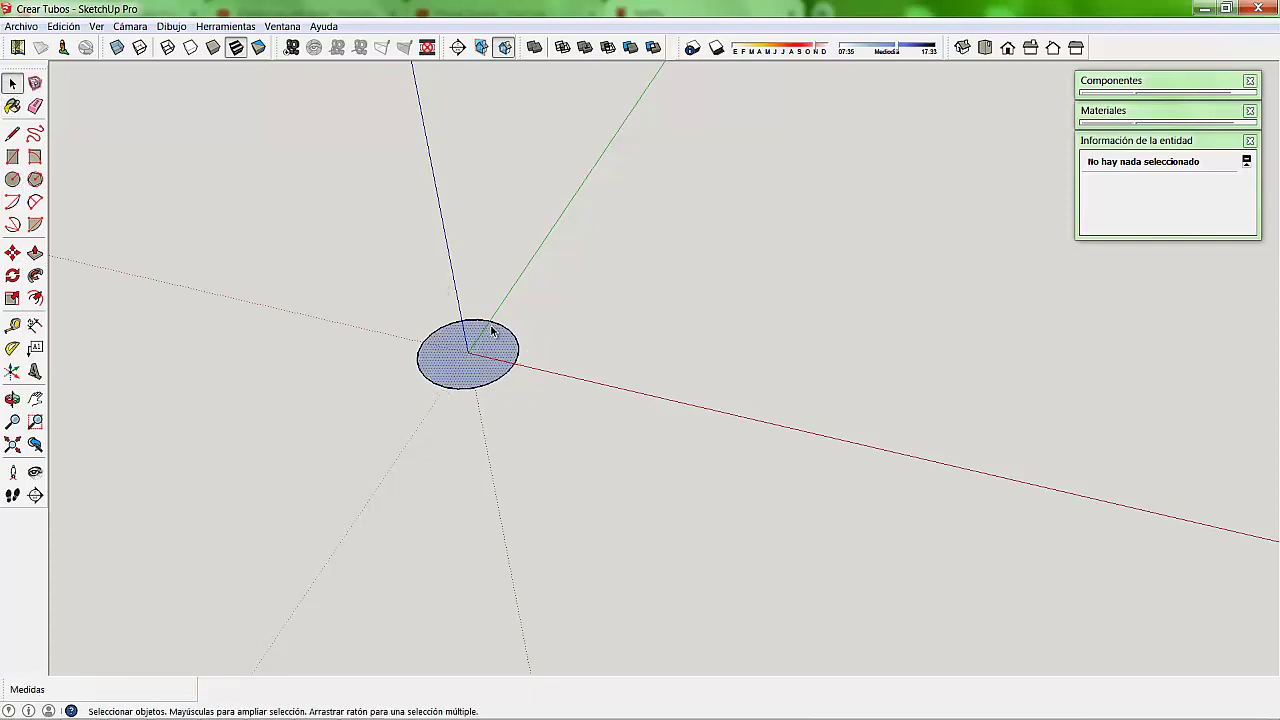
{"action": "left_click", "coordinate": [493, 323]}
{"action": "left_click", "coordinate": [1230, 221]}
{"action": "type", "text": "100"}
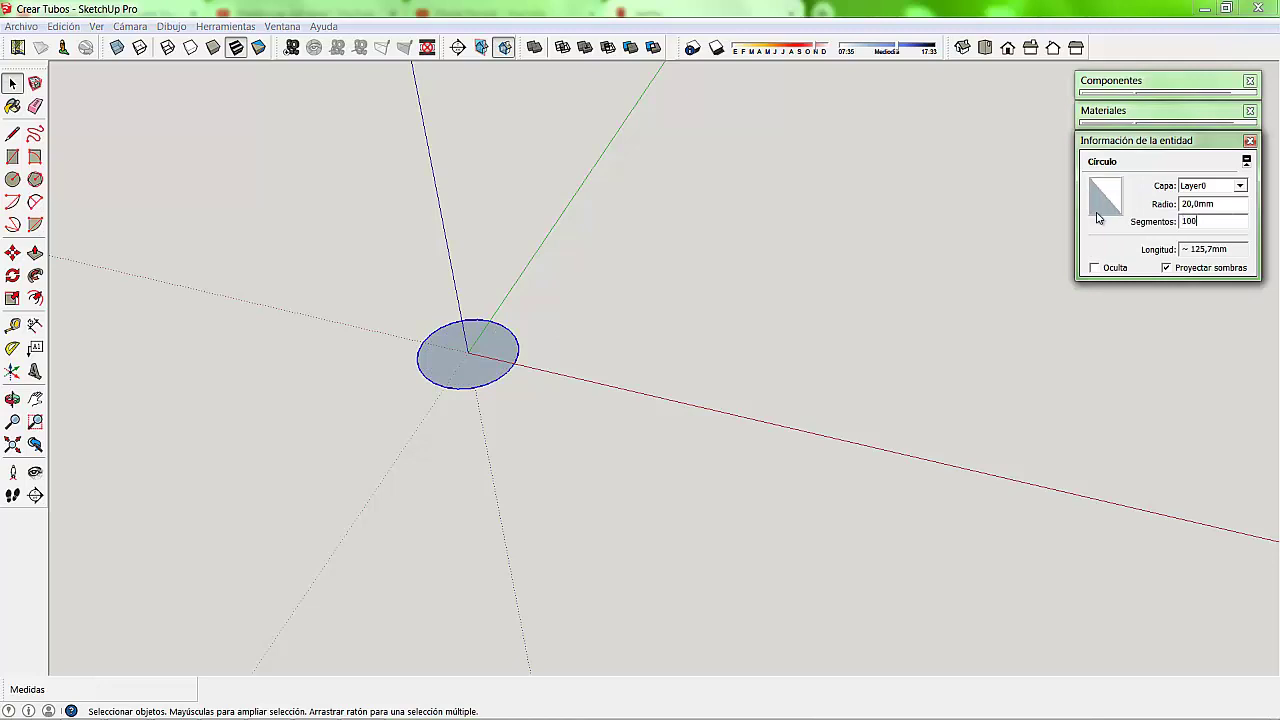
{"action": "key", "text": "Return"}
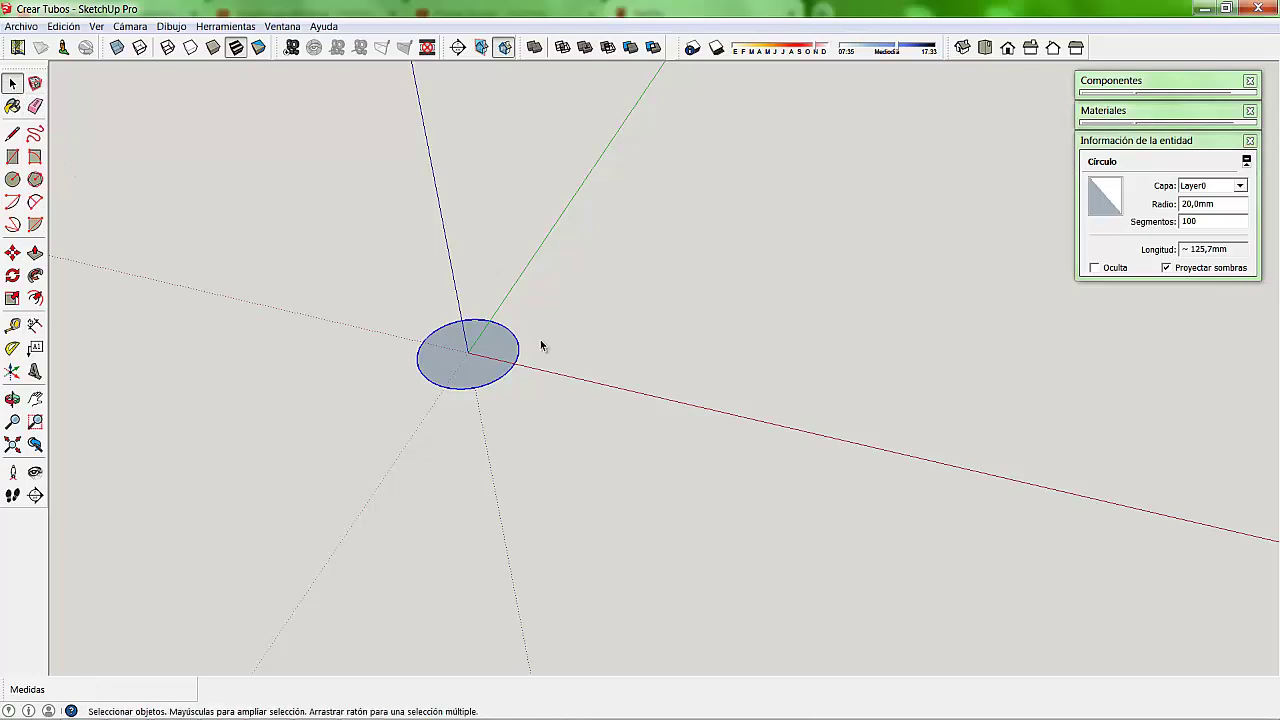
{"action": "scroll", "coordinate": [444, 358], "scroll_direction": "up", "scroll_amount": 1}
{"action": "scroll", "coordinate": [452, 366], "scroll_direction": "up", "scroll_amount": 2}
{"action": "scroll", "coordinate": [460, 375], "scroll_direction": "up", "scroll_amount": 2}
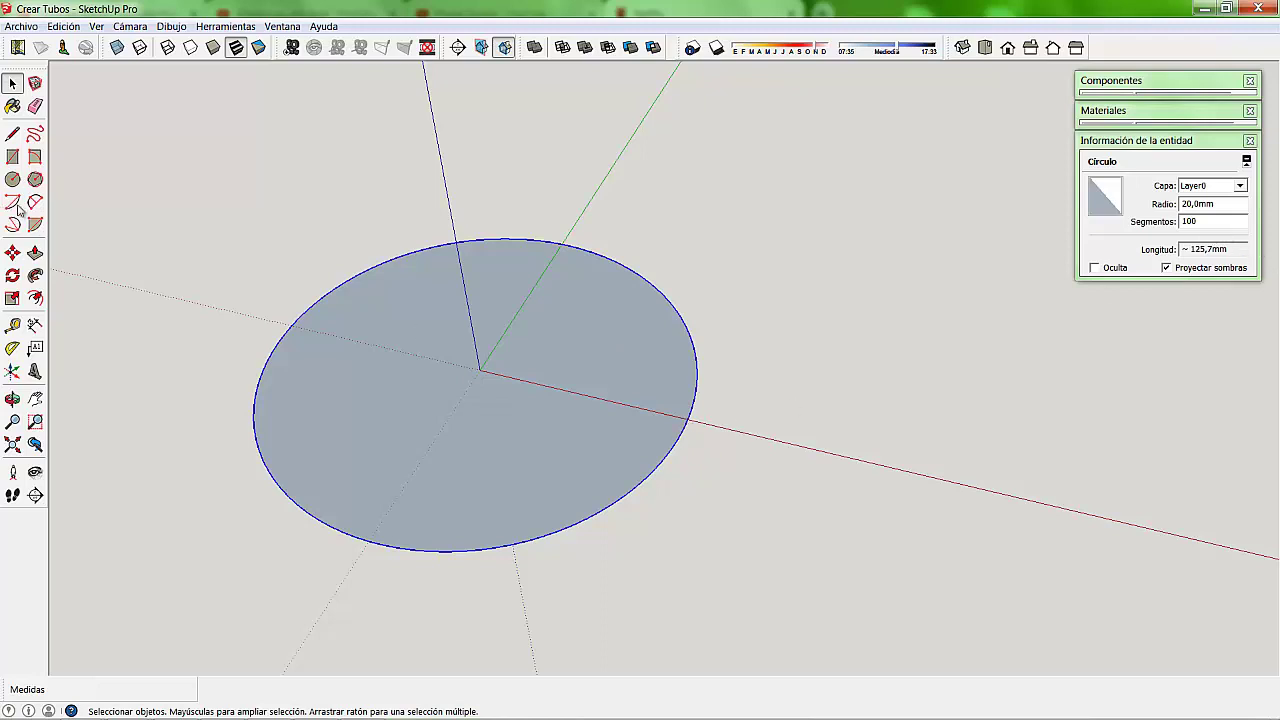
- Offset the 20 mm circle edge 3 mm inward and delete the inner face
{"action": "left_click", "coordinate": [35, 298]}
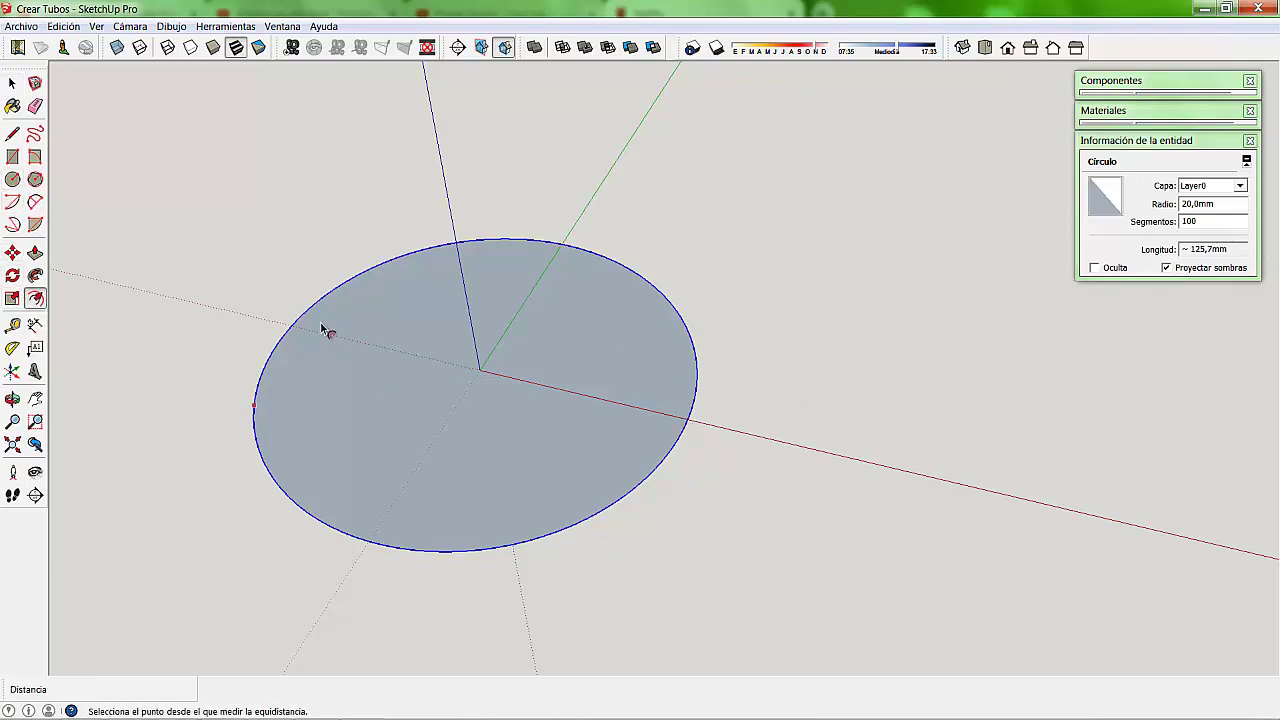
{"action": "left_click", "coordinate": [295, 322]}
{"action": "type", "text": "3"}
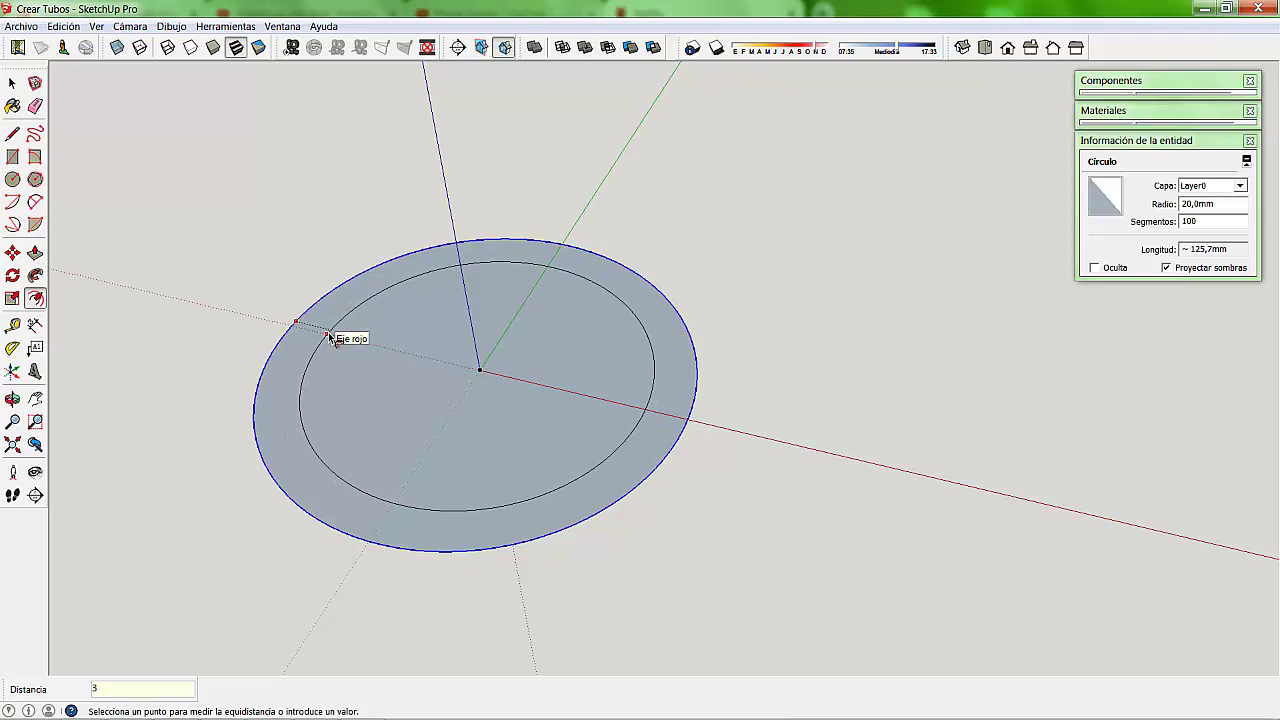
{"action": "key", "text": "Return"}
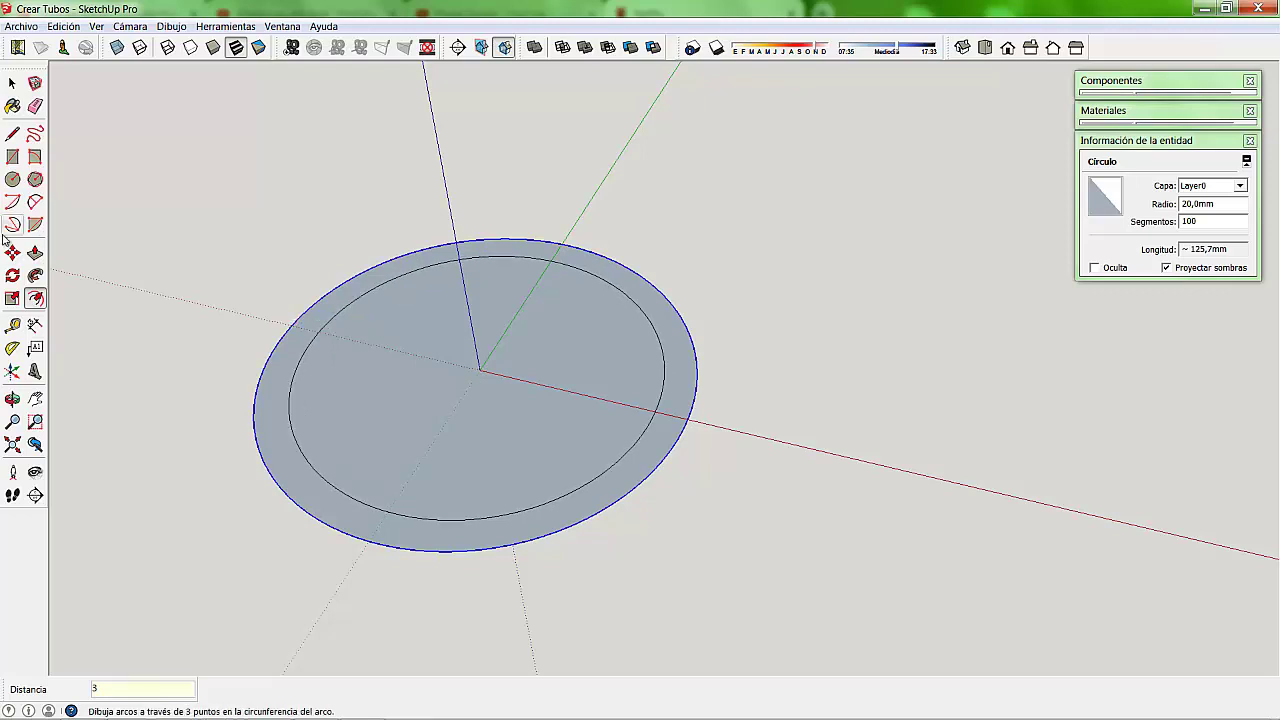
{"action": "left_click", "coordinate": [12, 83]}
{"action": "left_click", "coordinate": [371, 433]}
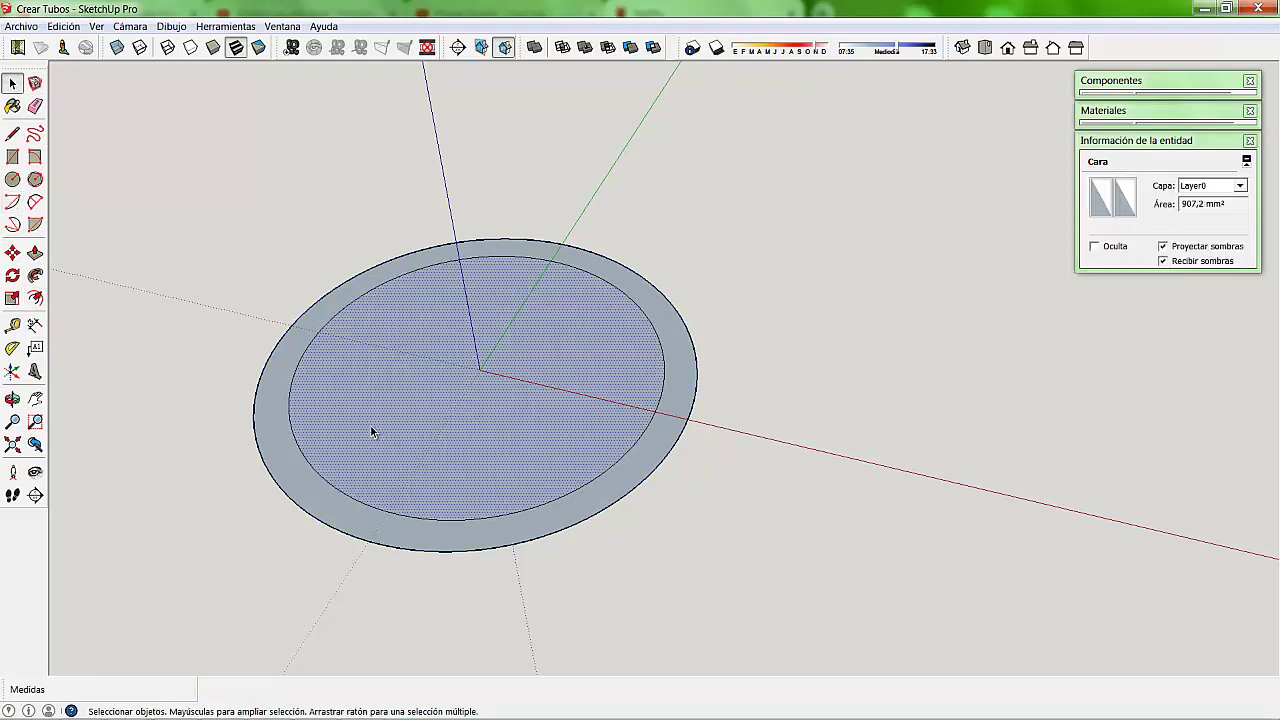
{"action": "key", "text": "Delete"}
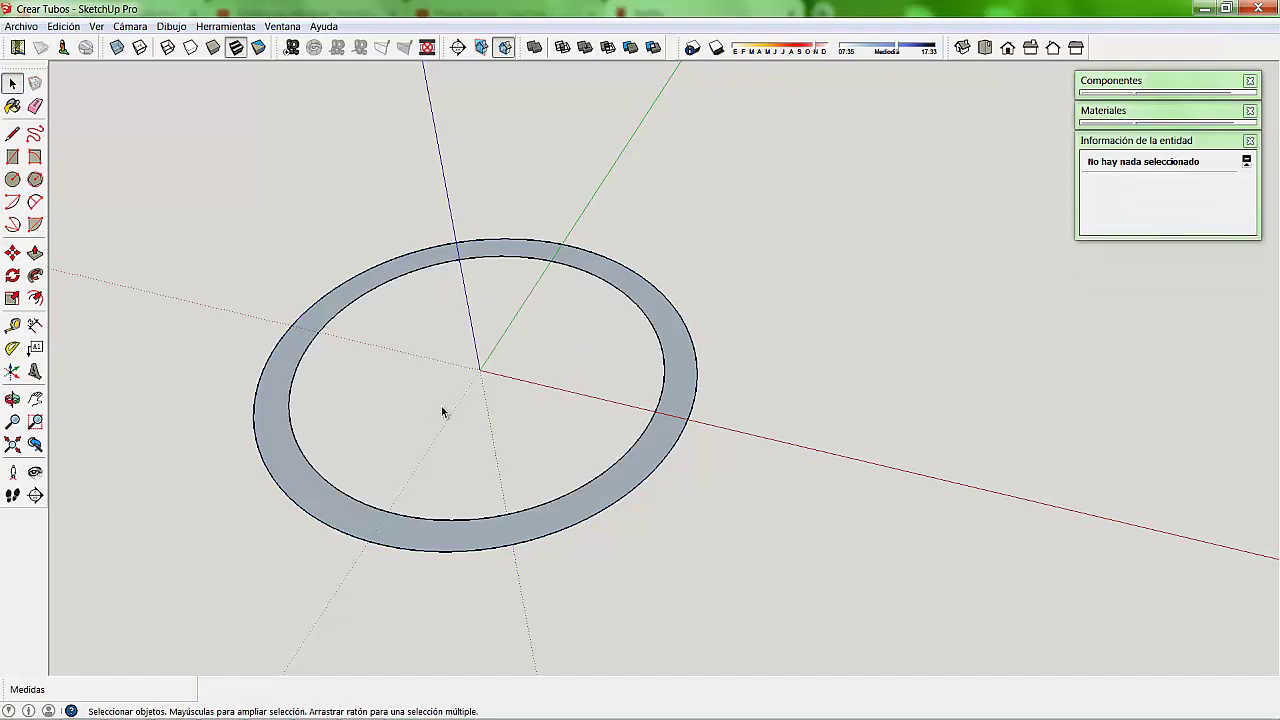
- Check the 17 mm inner circle's radius and segments, then the 348,6 mm² ring face
{"action": "scroll", "coordinate": [557, 405], "scroll_direction": "down", "scroll_amount": 2}
{"action": "scroll", "coordinate": [570, 400], "scroll_direction": "down", "scroll_amount": 1}
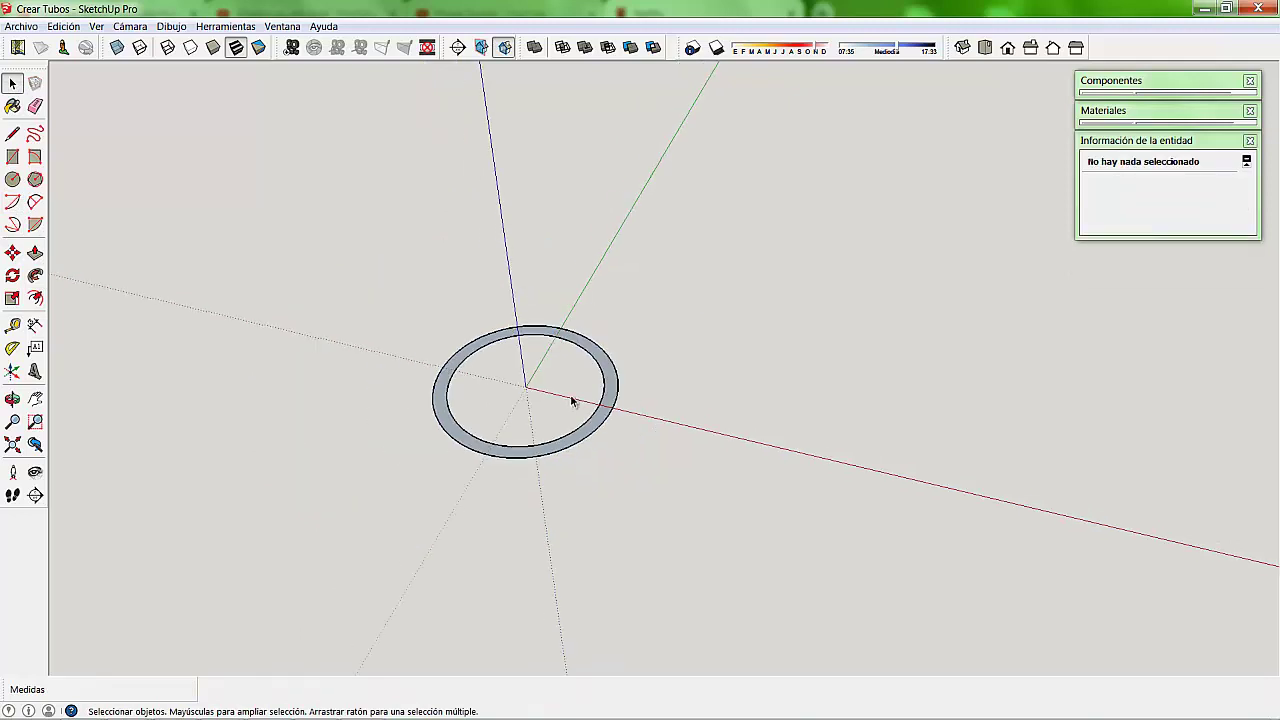
{"action": "scroll", "coordinate": [568, 398], "scroll_direction": "down", "scroll_amount": 1}
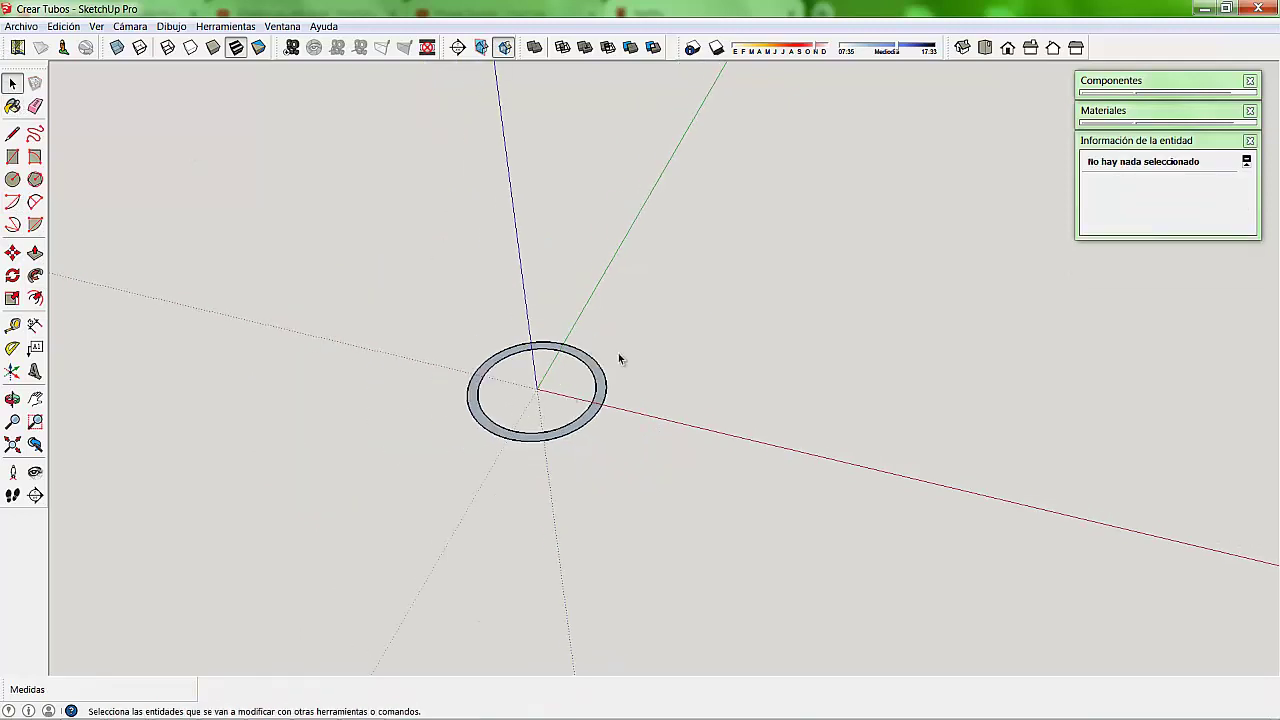
{"action": "left_click", "coordinate": [488, 382]}
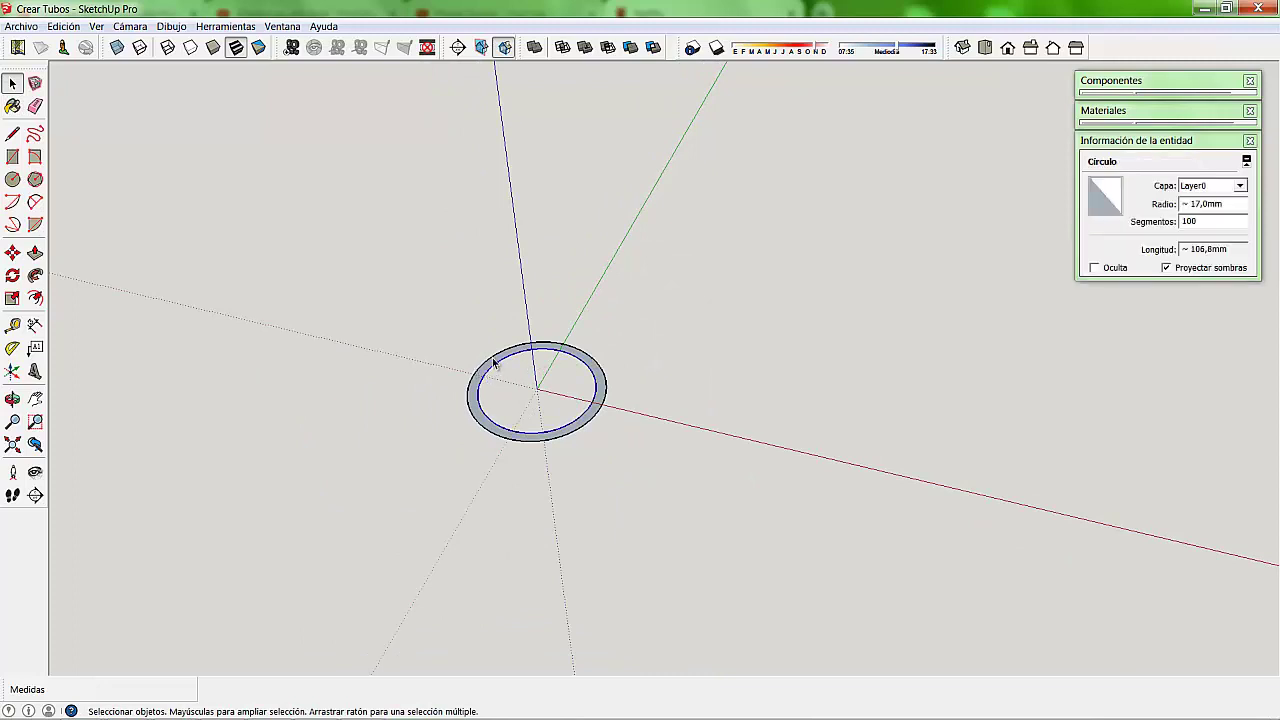
{"action": "scroll", "coordinate": [484, 376], "scroll_direction": "up", "scroll_amount": 2}
{"action": "scroll", "coordinate": [484, 376], "scroll_direction": "up", "scroll_amount": 1}
{"action": "left_click", "coordinate": [480, 380]}
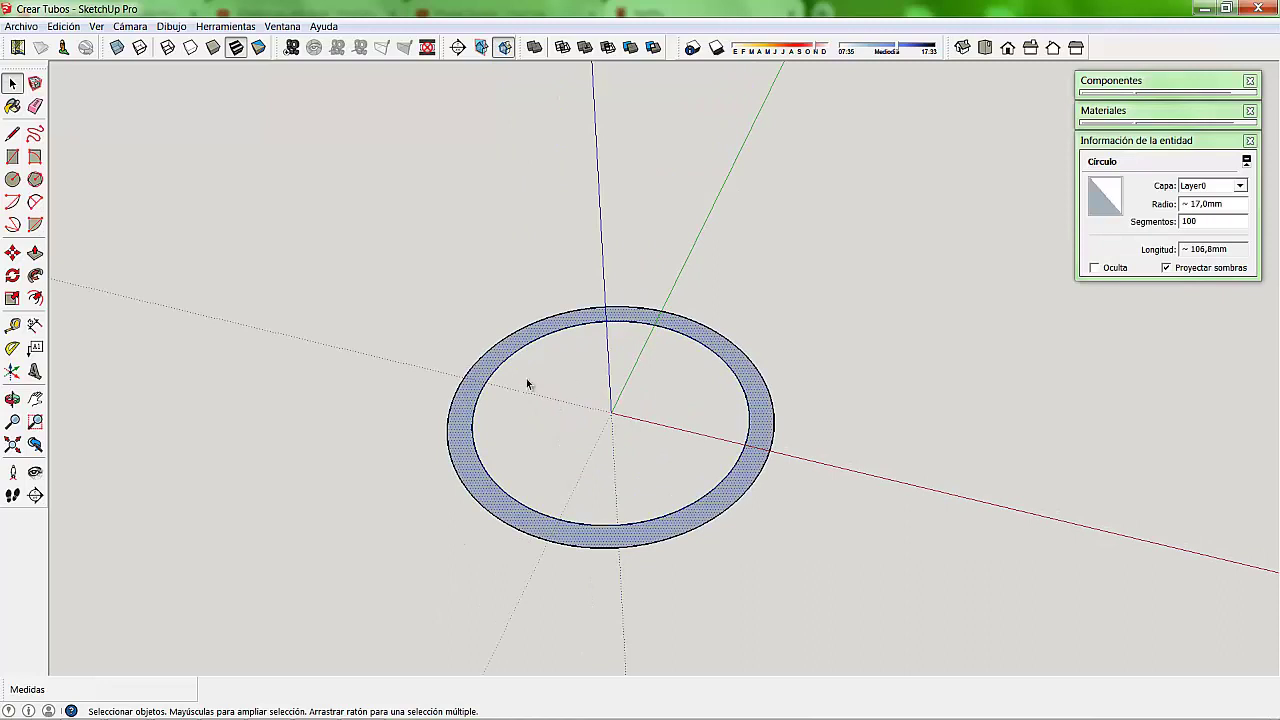
{"action": "scroll", "coordinate": [586, 366], "scroll_direction": "down", "scroll_amount": 3}
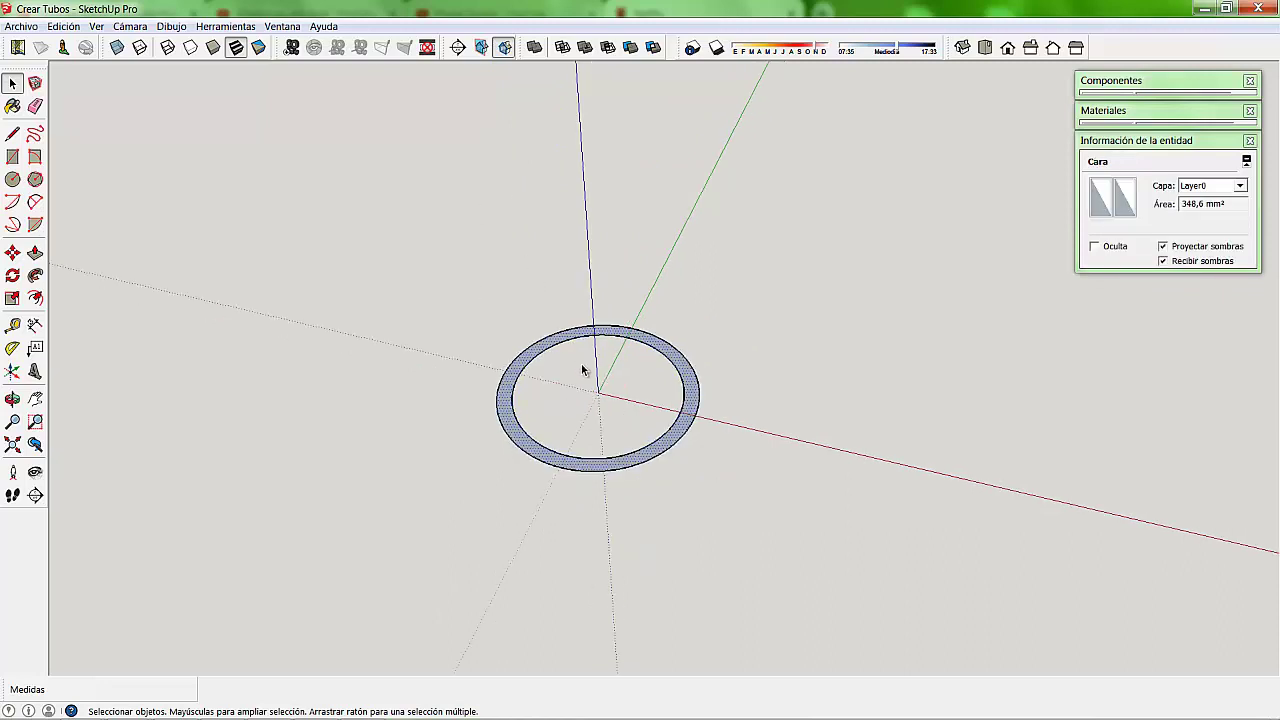
{"action": "scroll", "coordinate": [646, 382], "scroll_direction": "down", "scroll_amount": 2}
{"action": "scroll", "coordinate": [500, 490], "scroll_direction": "down", "scroll_amount": 2}
{"action": "scroll", "coordinate": [538, 504], "scroll_direction": "down", "scroll_amount": 1}
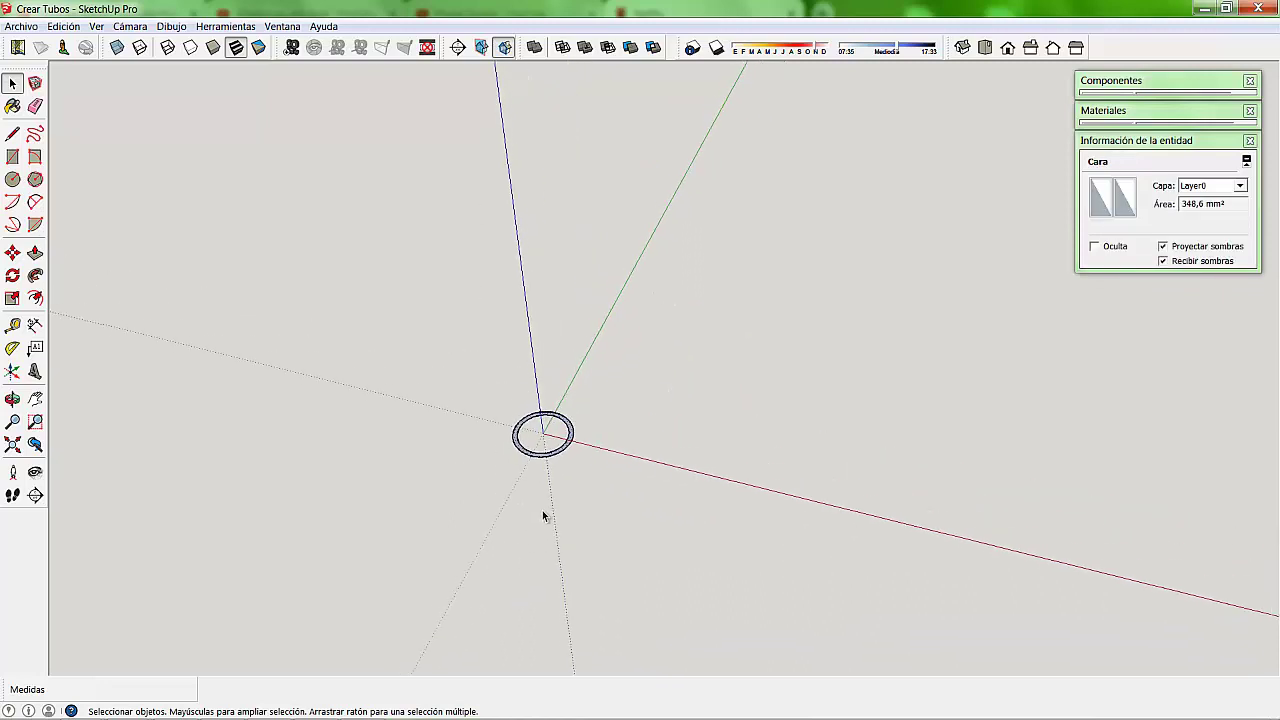
{"action": "scroll", "coordinate": [542, 510], "scroll_direction": "down", "scroll_amount": 1}
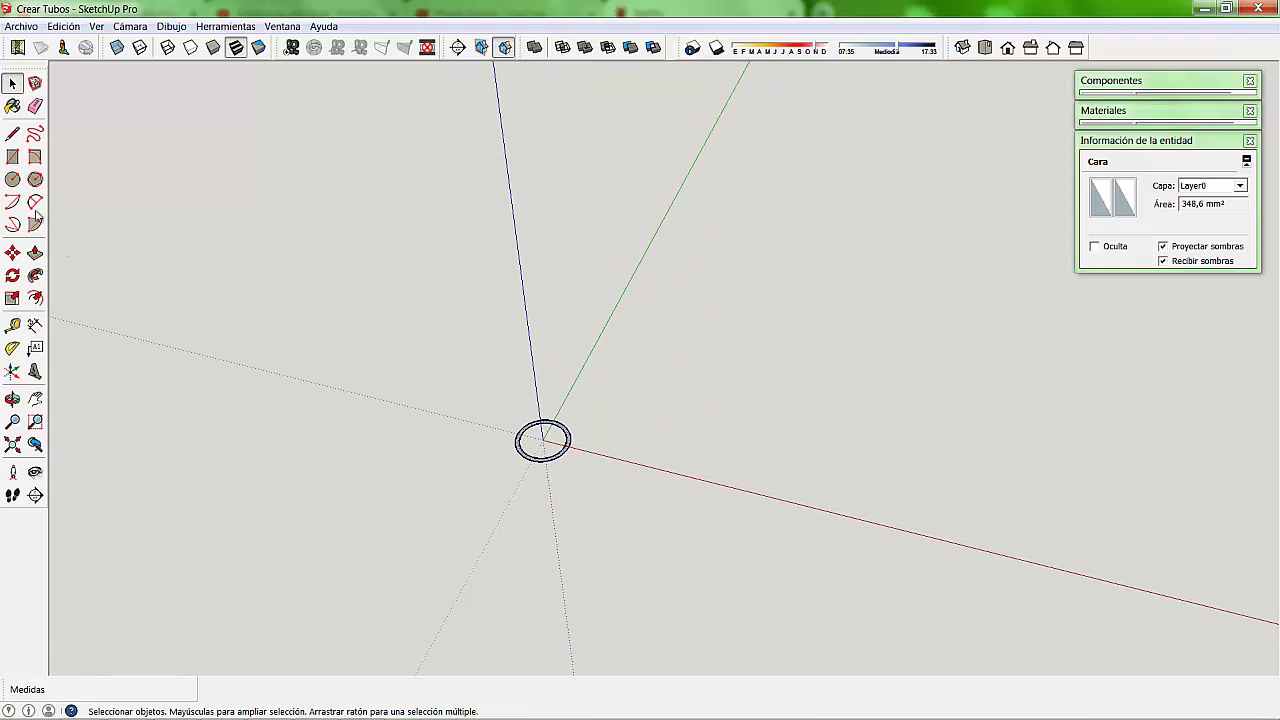
{"action": "scroll", "coordinate": [590, 517], "scroll_direction": "down", "scroll_amount": 1}
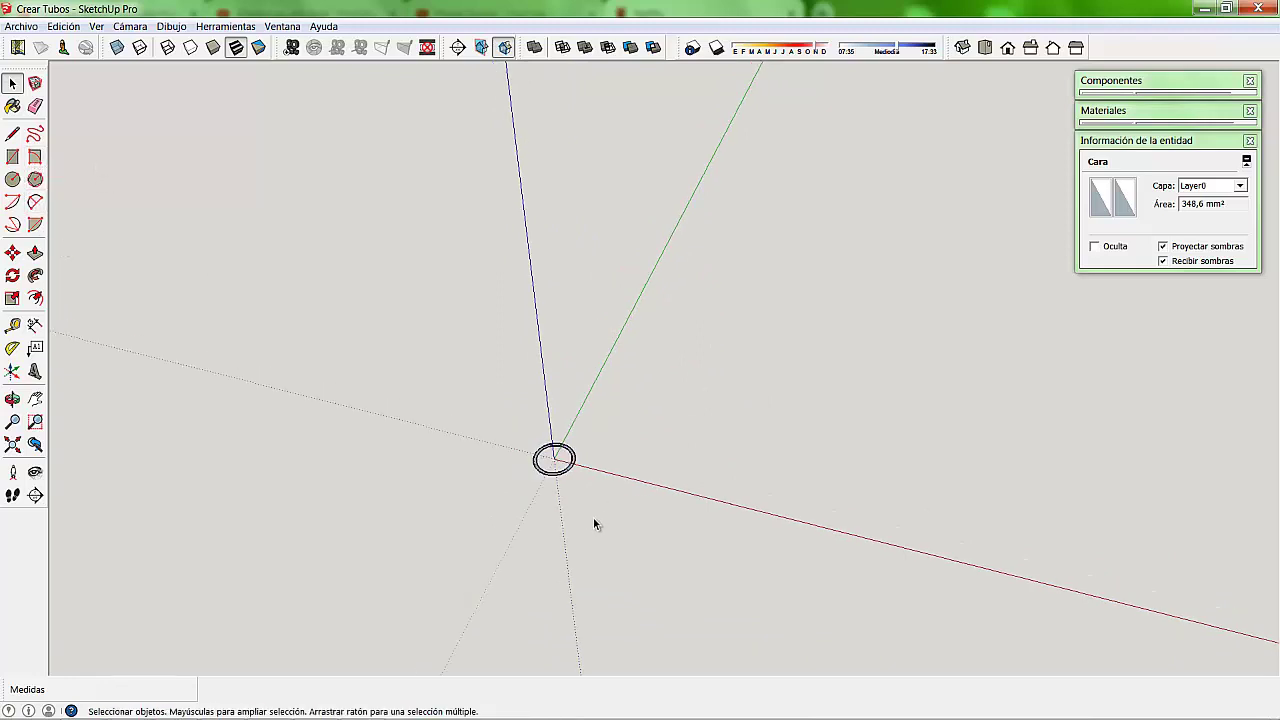
{"action": "scroll", "coordinate": [650, 515], "scroll_direction": "down", "scroll_amount": 2}
{"action": "scroll", "coordinate": [406, 527], "scroll_direction": "down", "scroll_amount": 1}
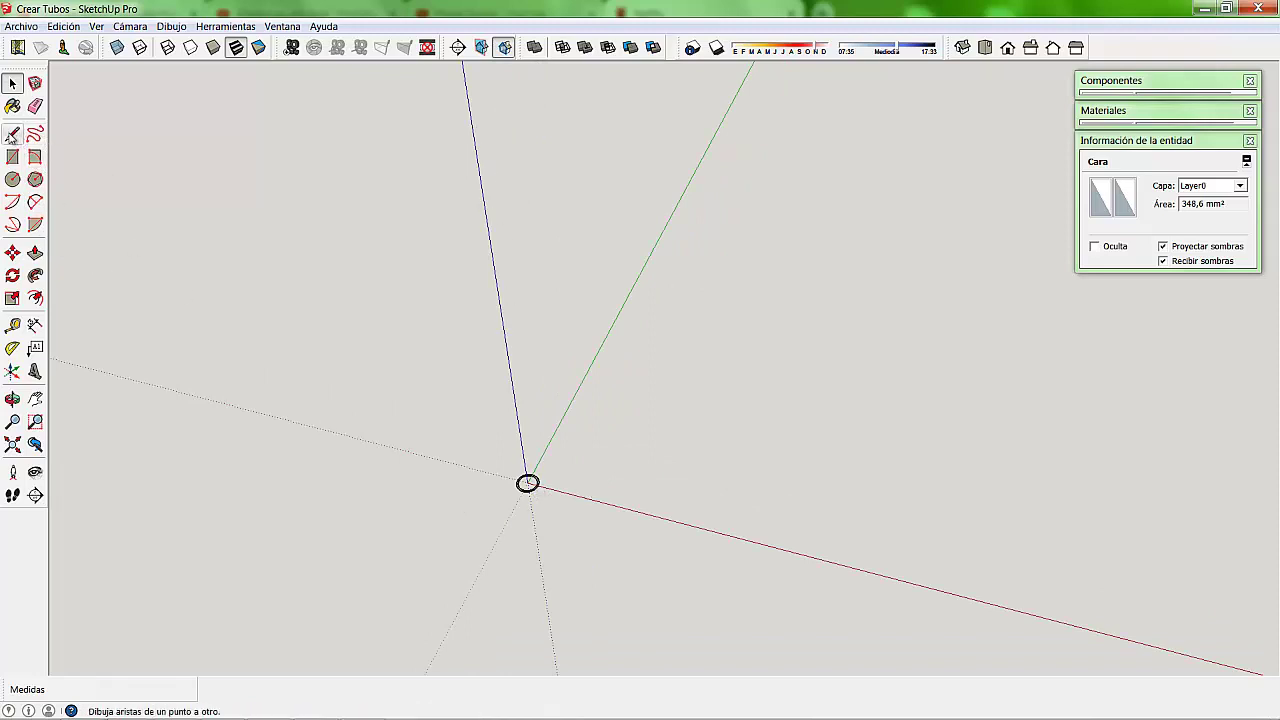
- Draw a 1000 mm line from the origin straight up the blue axis
{"action": "left_click", "coordinate": [12, 135]}
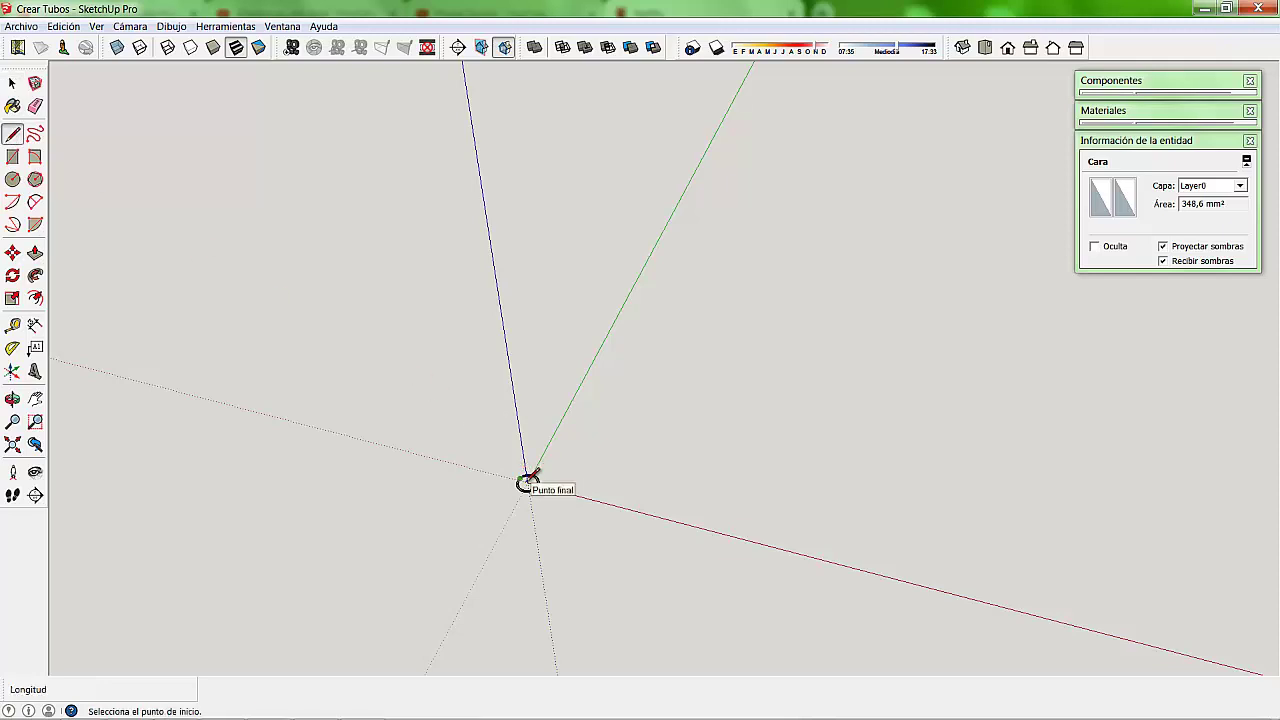
{"action": "left_click", "coordinate": [528, 482]}
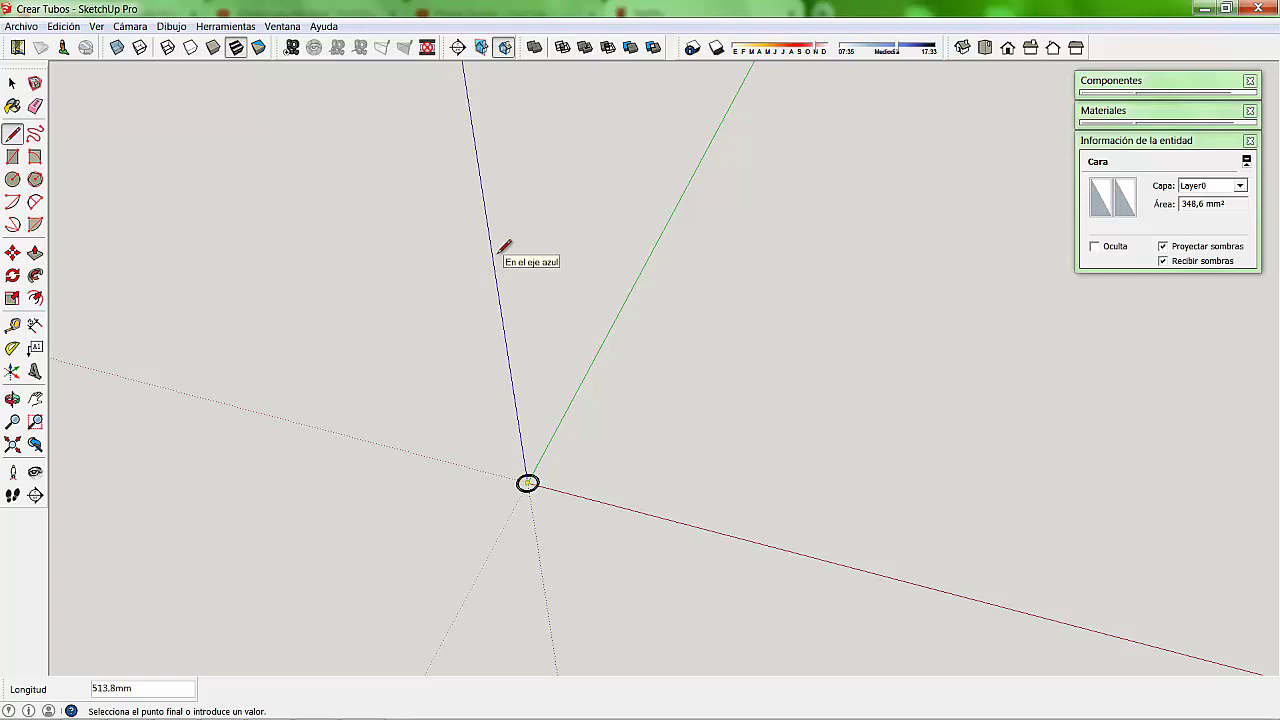
{"action": "type", "text": "1000"}
{"action": "key", "text": "Return"}
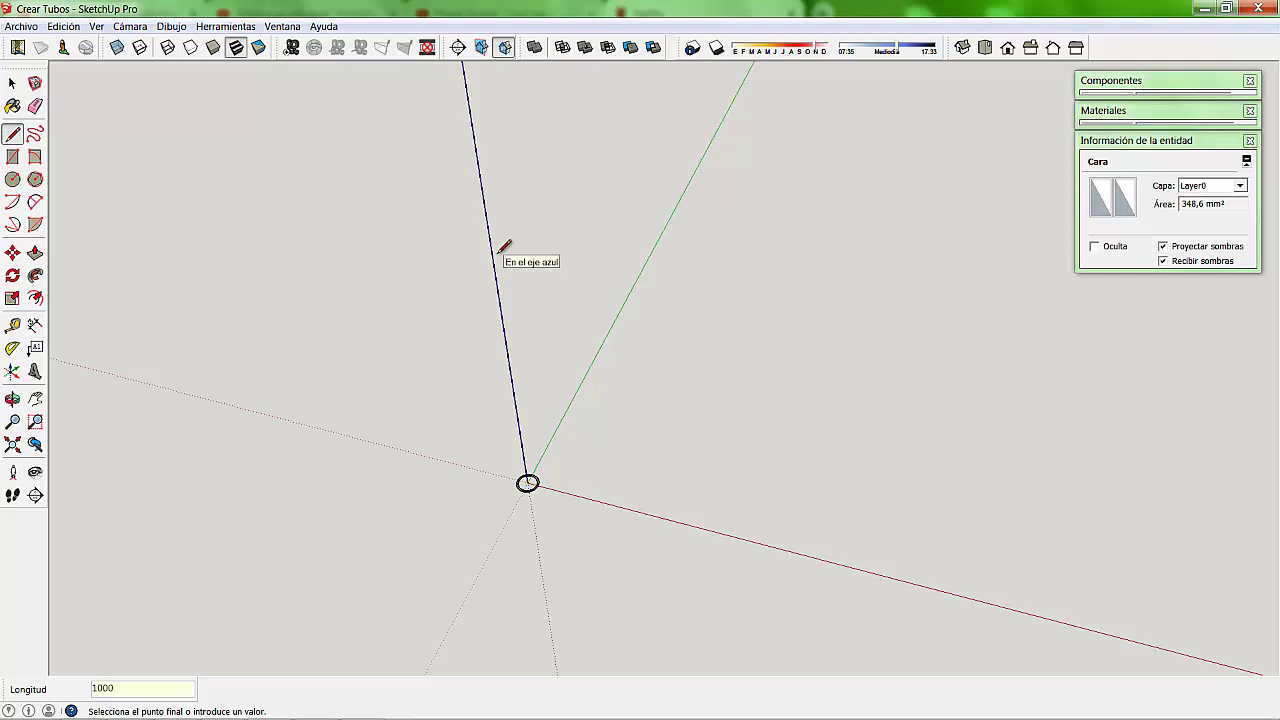
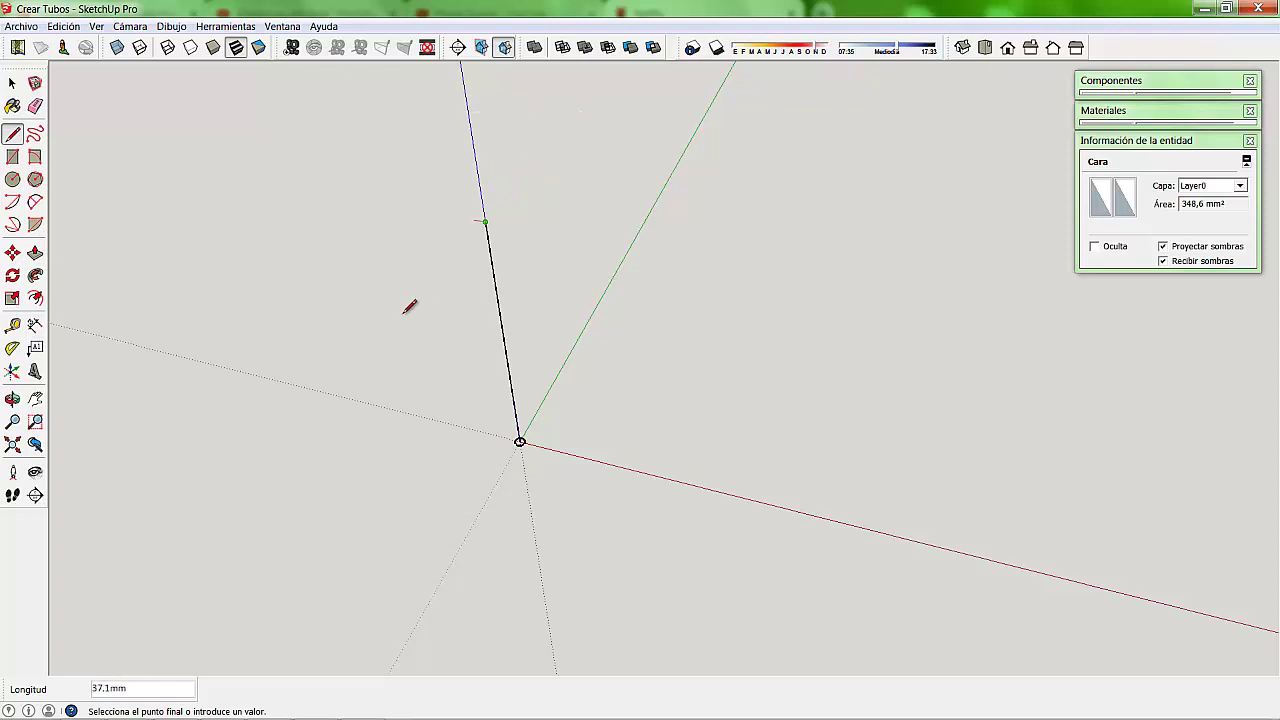
- Draw a 2000 mm edge along the red axis
{"action": "key", "text": "shift"}
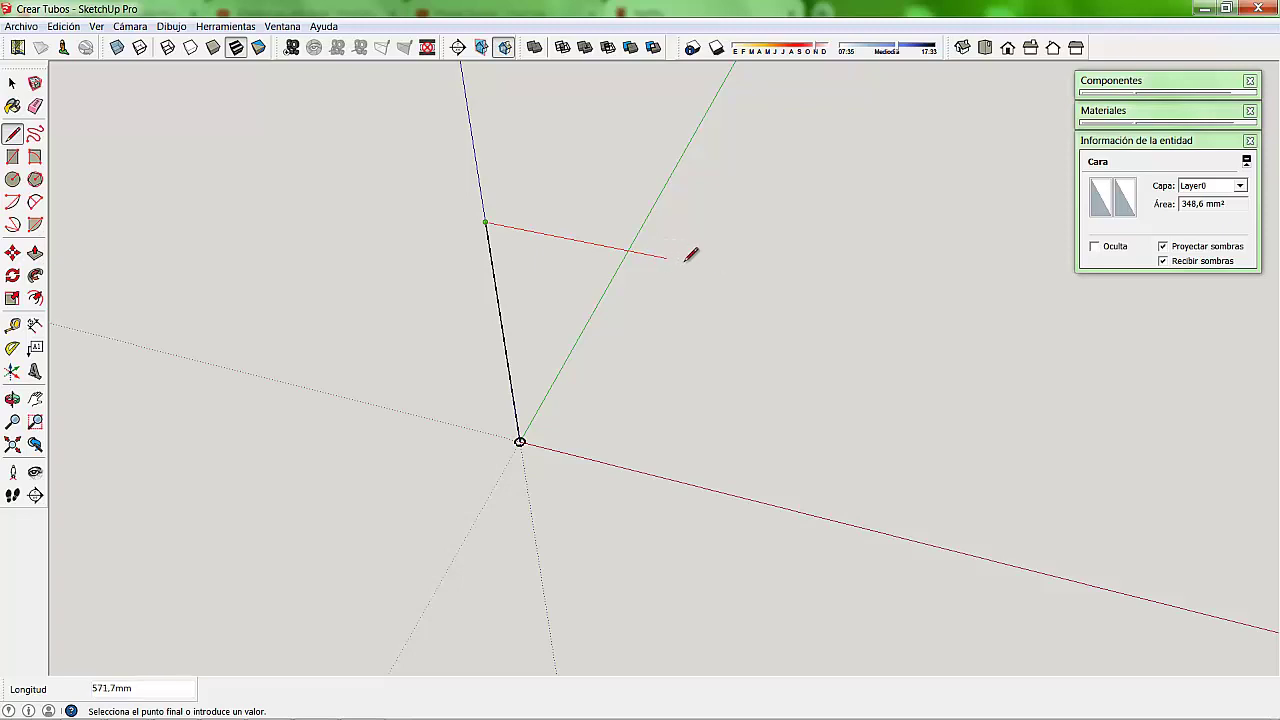
{"action": "left_click", "coordinate": [687, 262]}
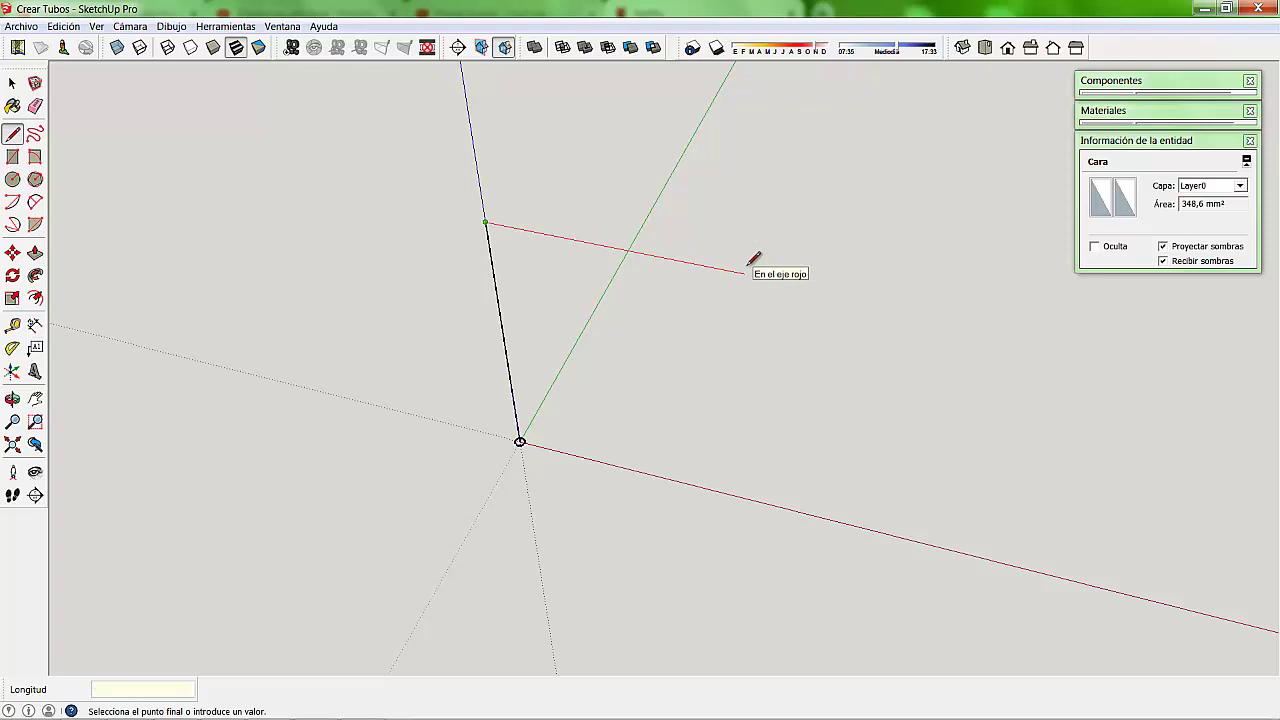
{"action": "type", "text": "2000"}
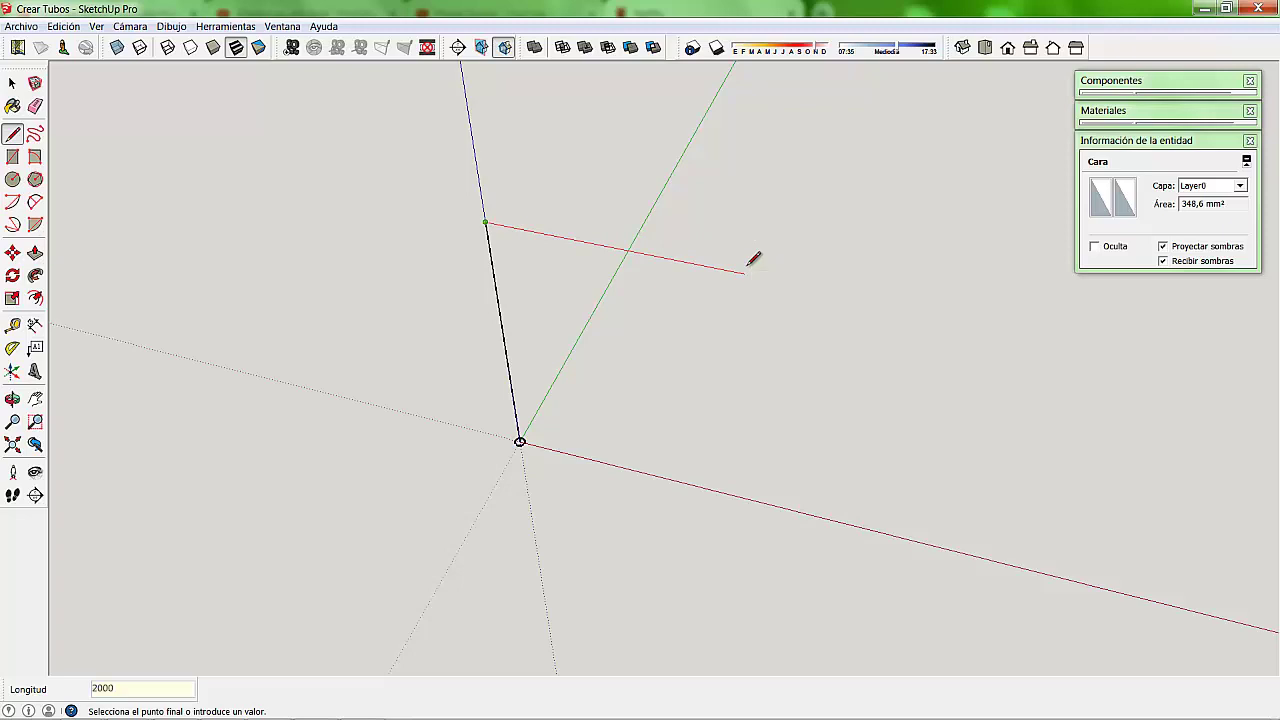
{"action": "key", "text": "Return"}
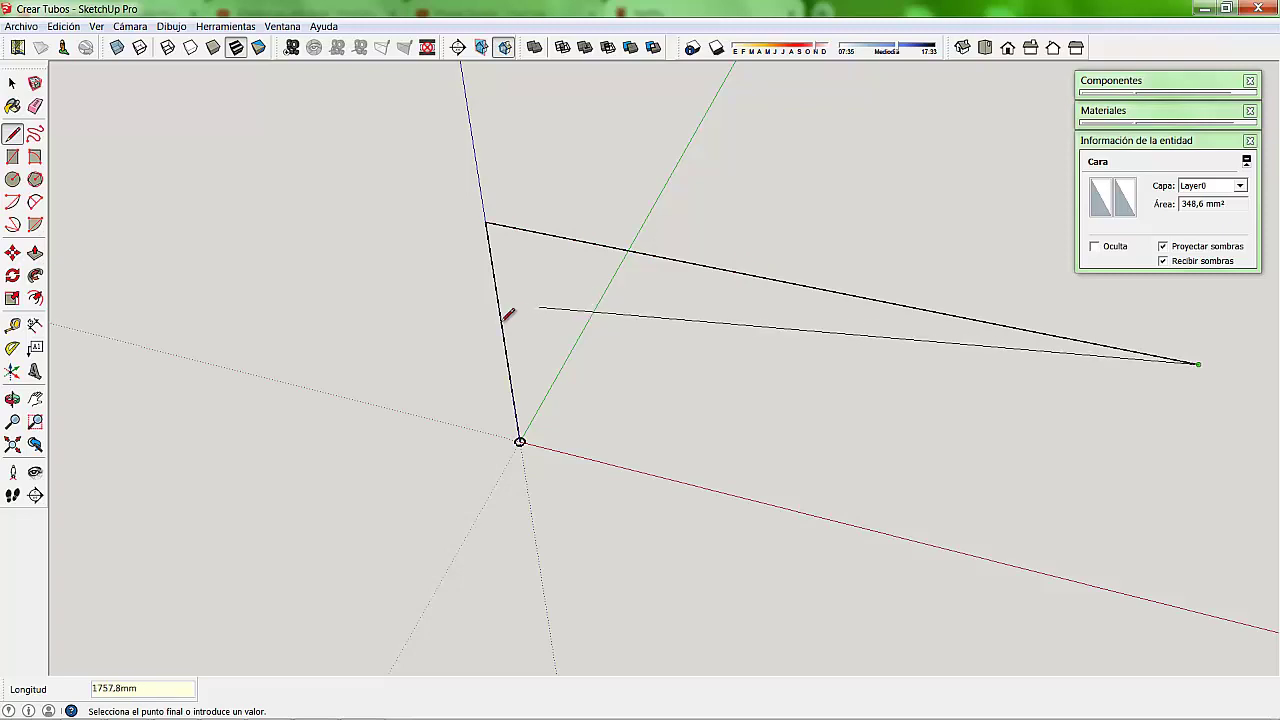
- Add a 500 mm vertical edge, then a 2000 mm edge along the green axis
{"action": "mouse_move", "coordinate": [503, 314]}
{"action": "middle_mouse_down"}
{"action": "mouse_move", "coordinate": [449, 337]}
{"action": "mouse_move", "coordinate": [450, 358]}
{"action": "middle_mouse_up"}
{"action": "scroll", "coordinate": [480, 370], "scroll_direction": "down", "scroll_amount": 2}
{"action": "type", "text": "500"}
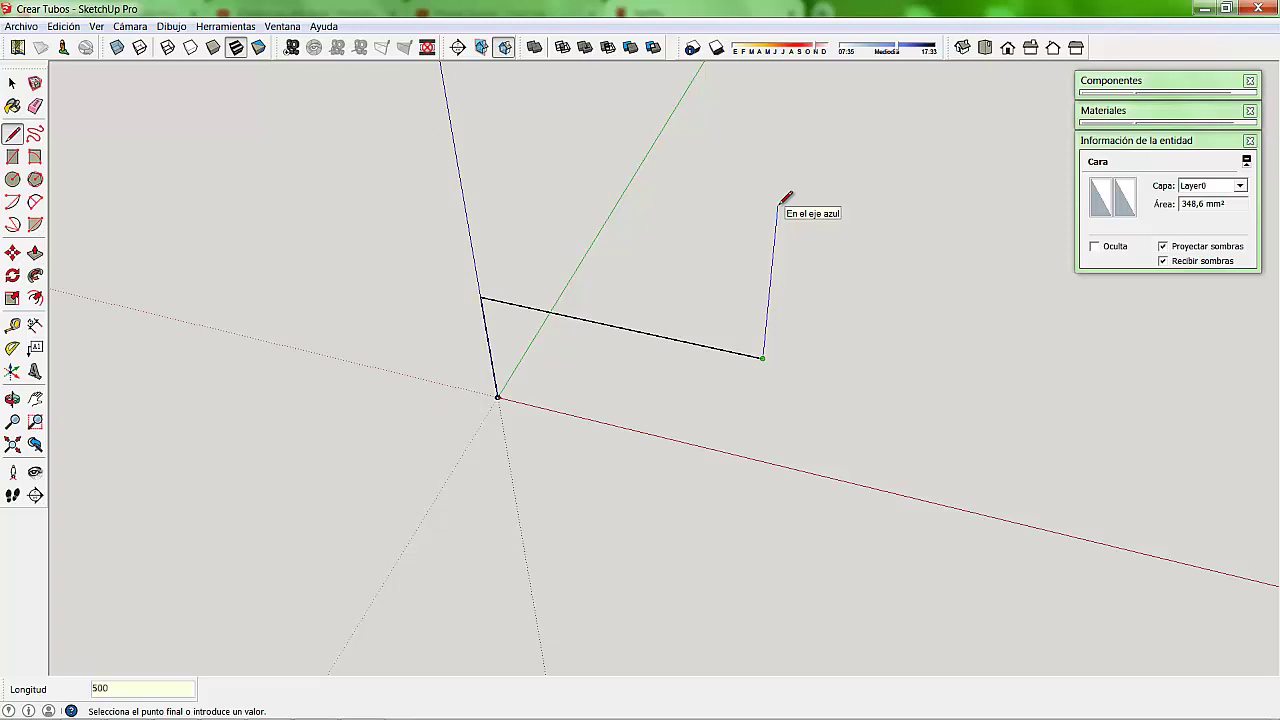
{"action": "key", "text": "Return"}
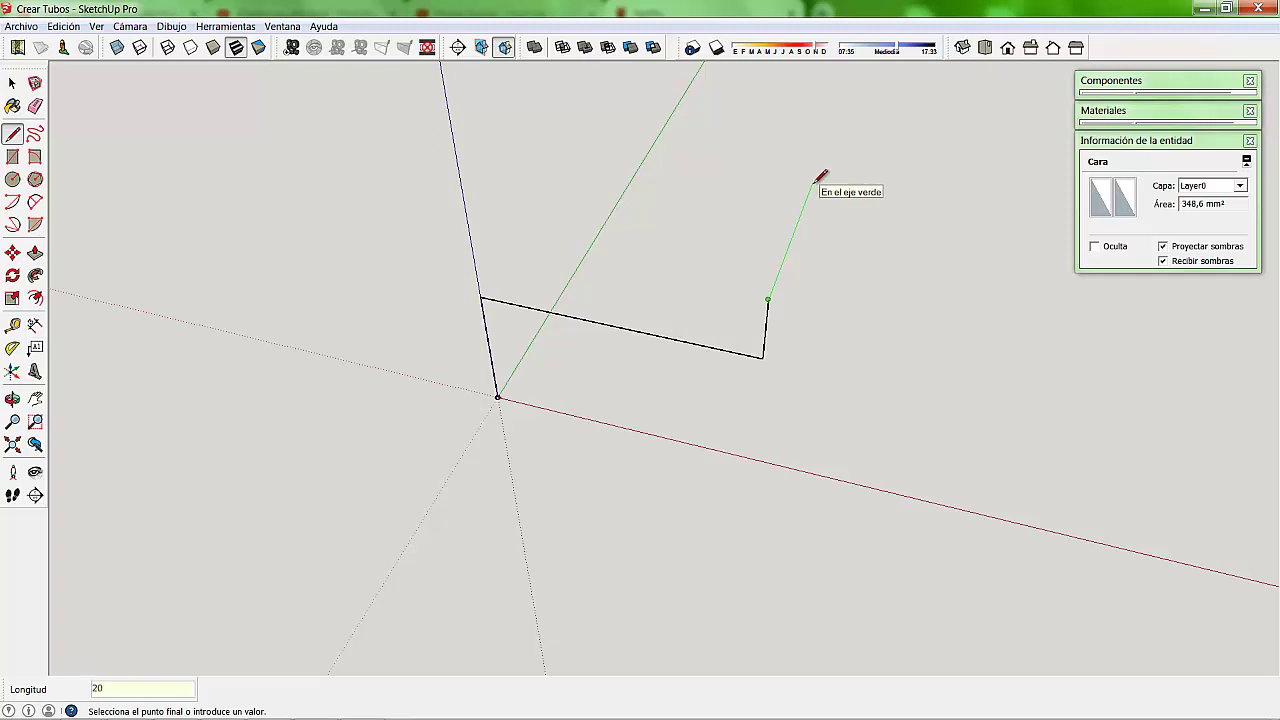
{"action": "key", "text": "Return"}
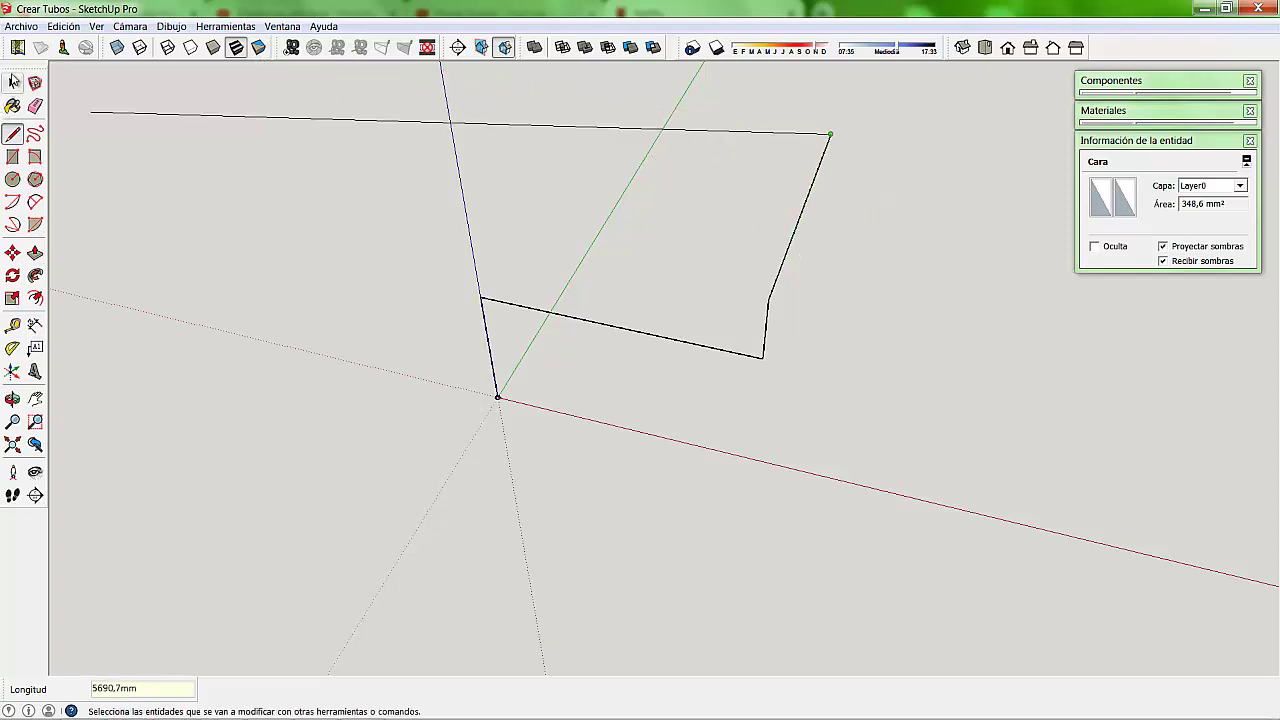
- Orbit and zoom in on the corner where the vertical edge meets the first horizontal edge
{"action": "left_click", "coordinate": [13, 82]}
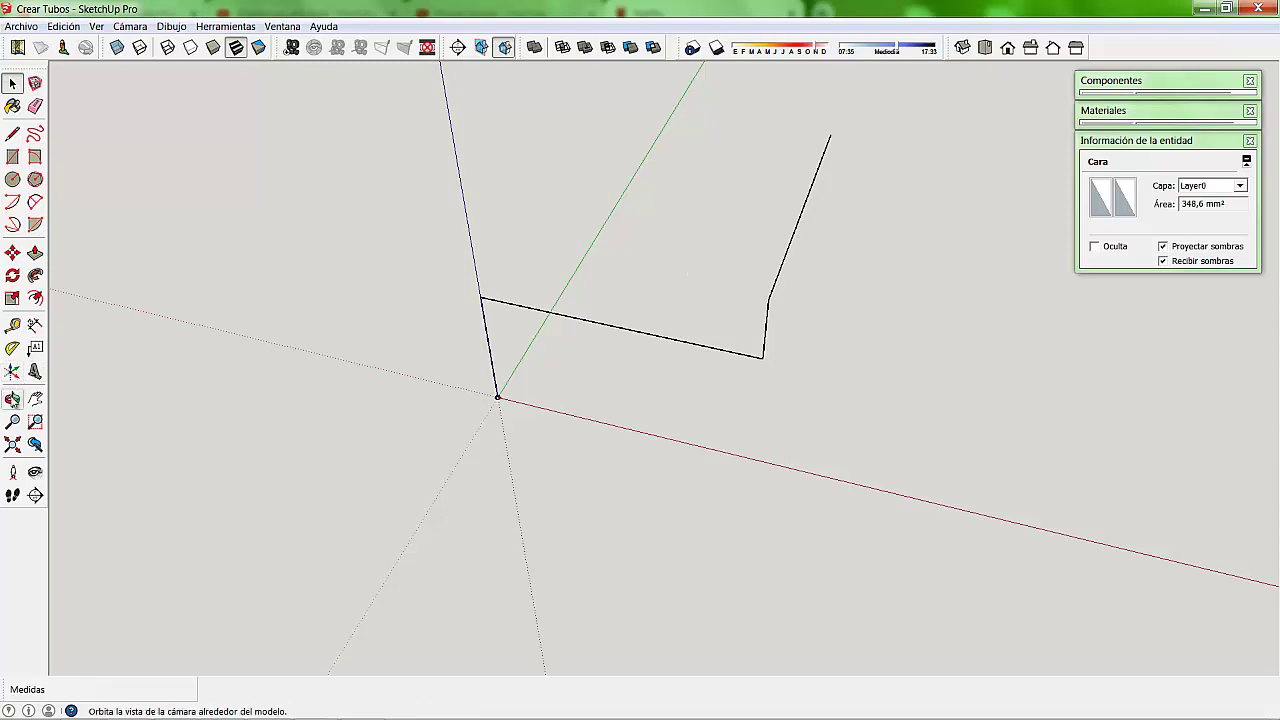
{"action": "left_click", "coordinate": [12, 398]}
{"action": "mouse_move", "coordinate": [680, 334]}
{"action": "left_mouse_down"}
{"action": "mouse_move", "coordinate": [516, 309]}
{"action": "mouse_move", "coordinate": [820, 315]}
{"action": "mouse_move", "coordinate": [534, 347]}
{"action": "left_mouse_up"}
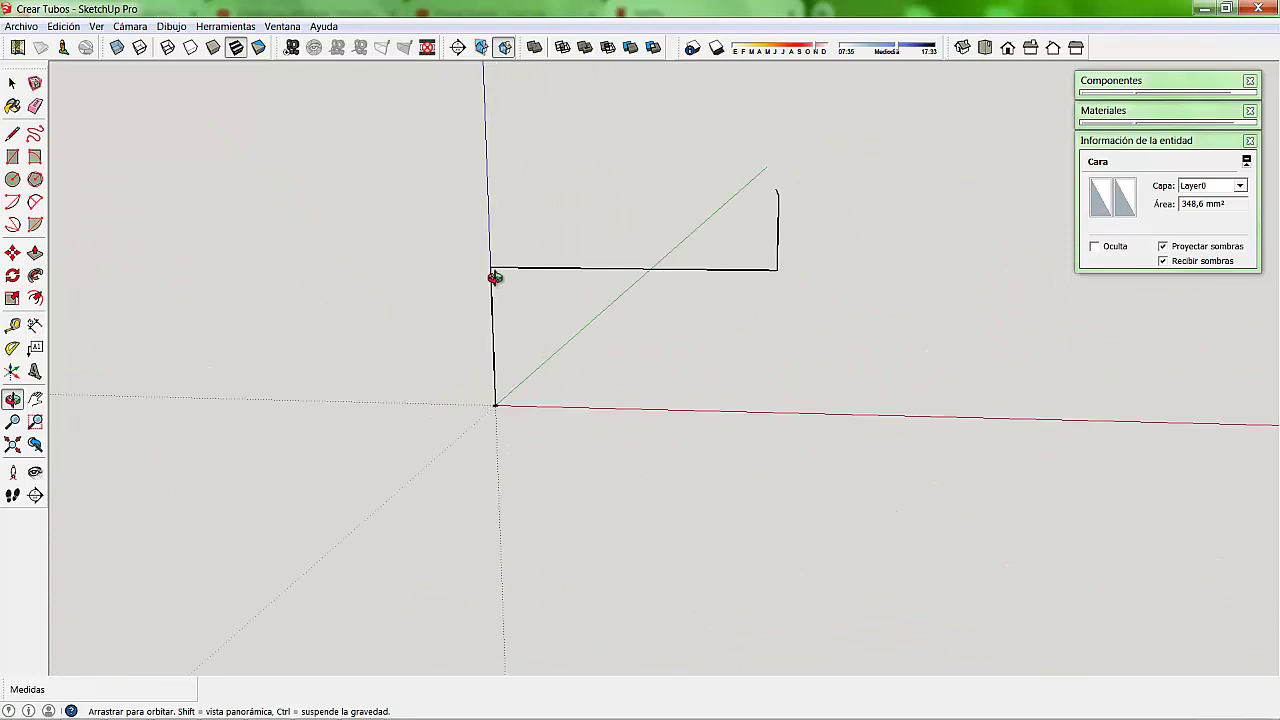
{"action": "scroll", "coordinate": [505, 280], "scroll_direction": "up", "scroll_amount": 2}
{"action": "scroll", "coordinate": [520, 287], "scroll_direction": "up", "scroll_amount": 1}
{"action": "scroll", "coordinate": [522, 288], "scroll_direction": "up", "scroll_amount": 1}
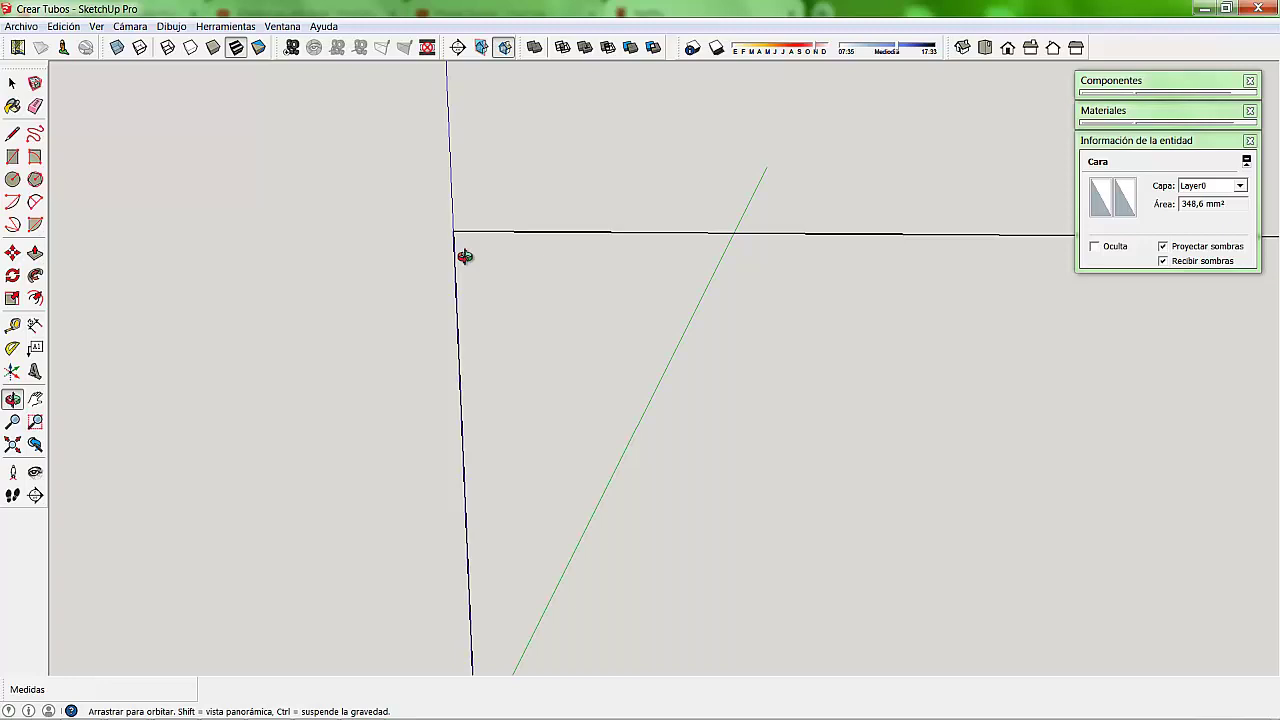
{"action": "mouse_move", "coordinate": [454, 229]}
{"action": "left_mouse_down"}
{"action": "mouse_move", "coordinate": [475, 244]}
{"action": "mouse_move", "coordinate": [400, 231]}
{"action": "left_mouse_up"}
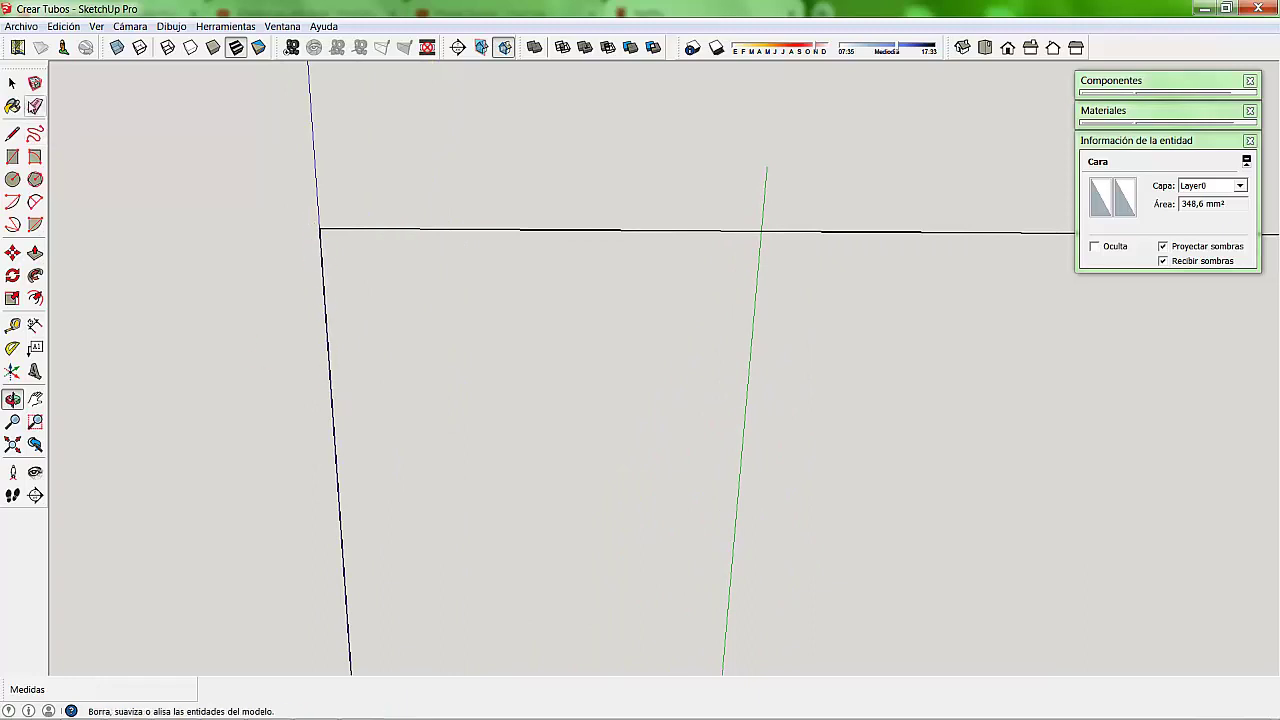
- Dismiss the Windows colour-scheme prompt, keeping the current colours
{"action": "left_click", "coordinate": [12, 84]}
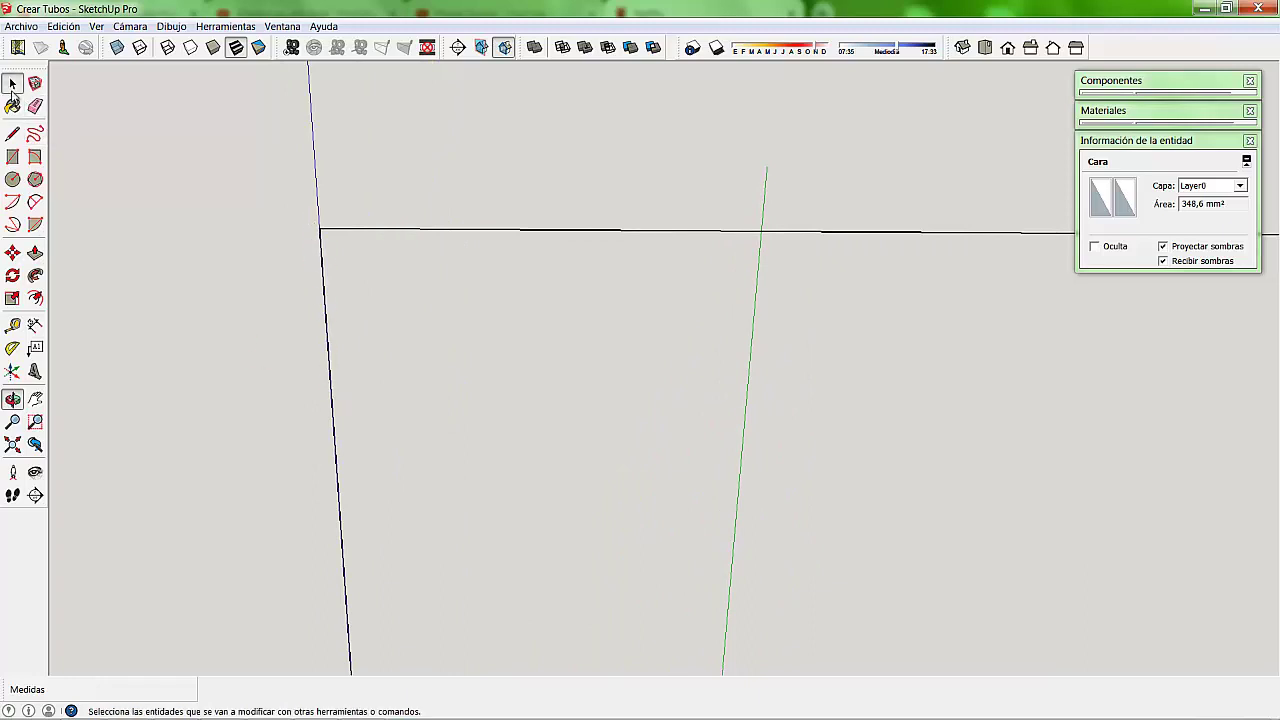
{"action": "left_click", "coordinate": [35, 202]}
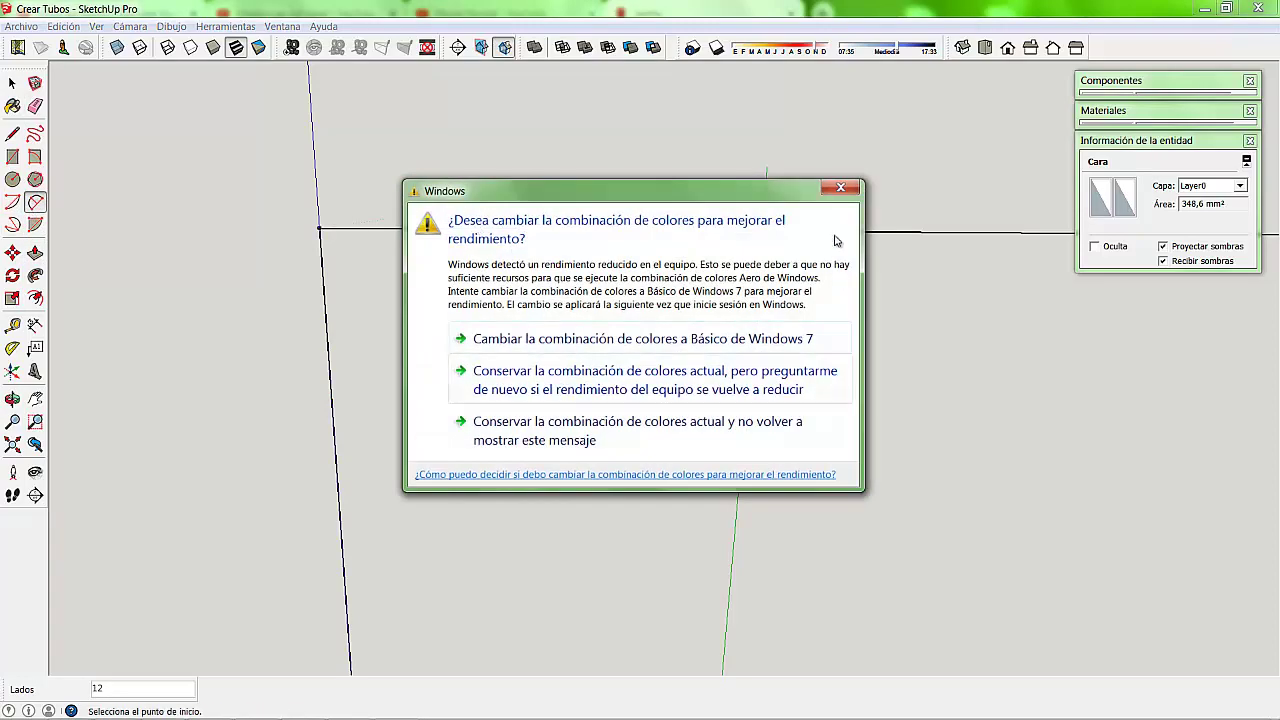
{"action": "left_click", "coordinate": [575, 415]}
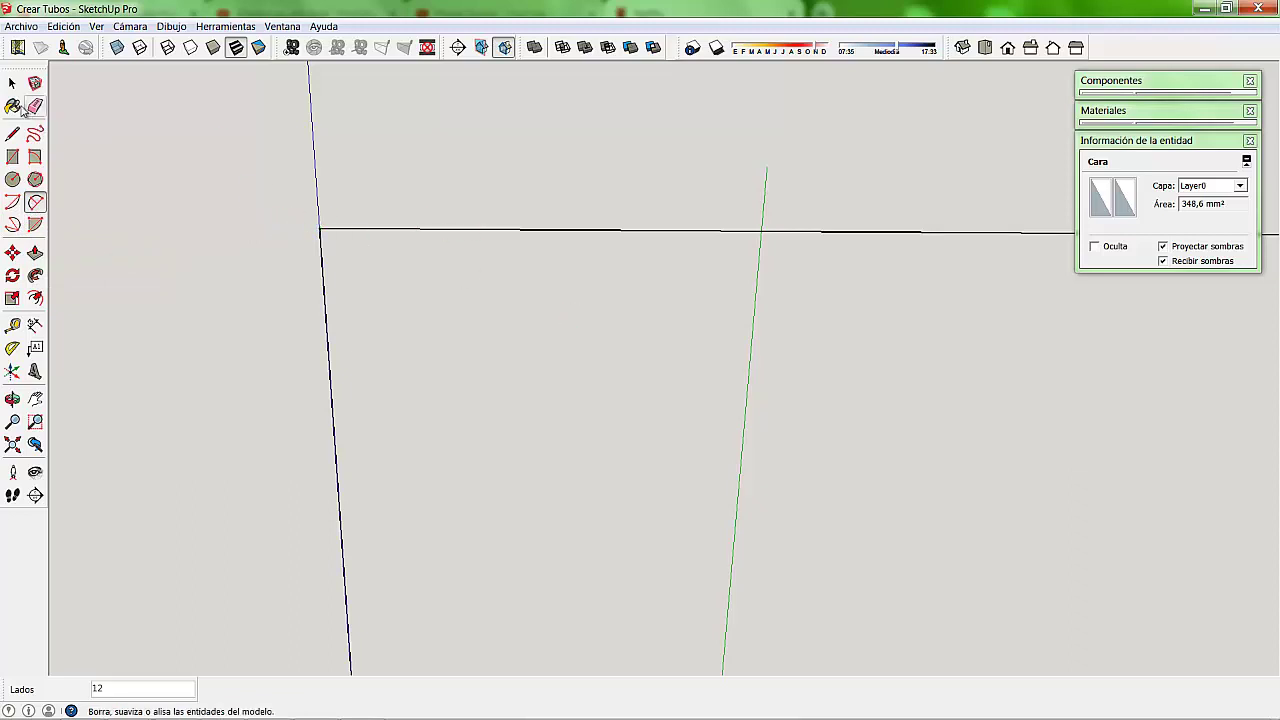
{"action": "left_click", "coordinate": [12, 83]}
- Mark guide points 50 mm from the corner along the horizontal and vertical edges
{"action": "left_click", "coordinate": [12, 324]}
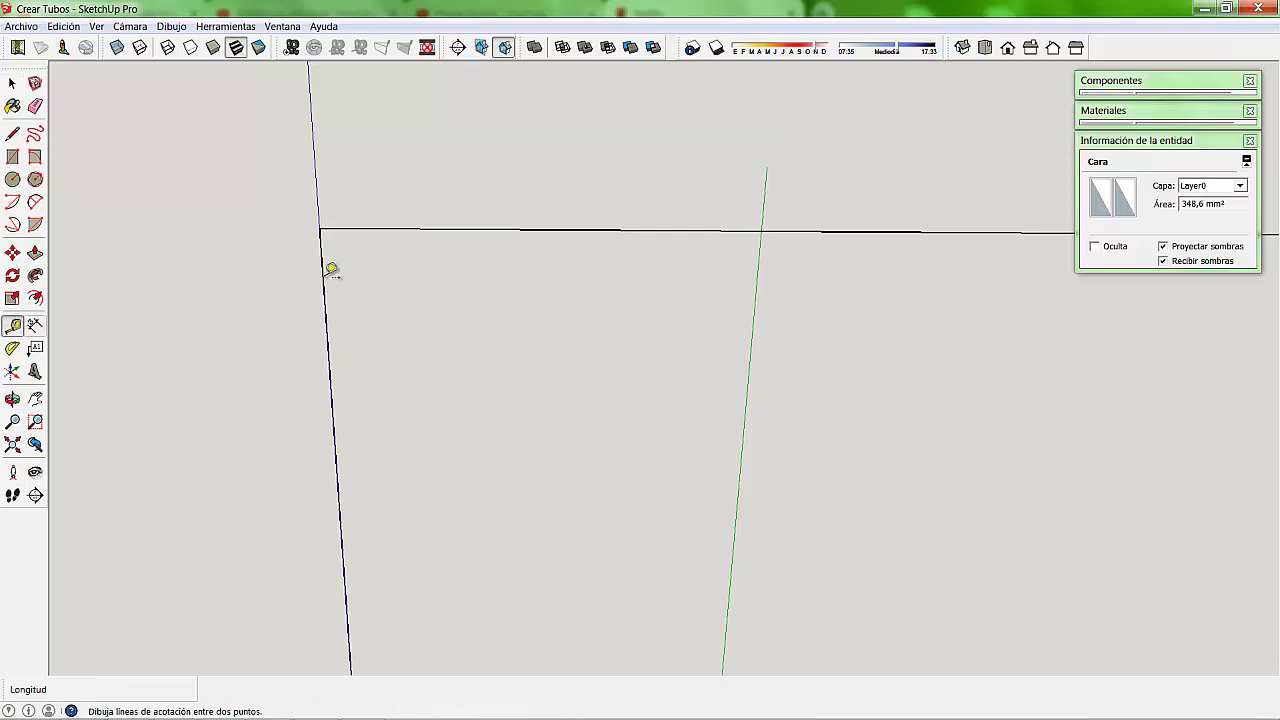
{"action": "left_click", "coordinate": [320, 228]}
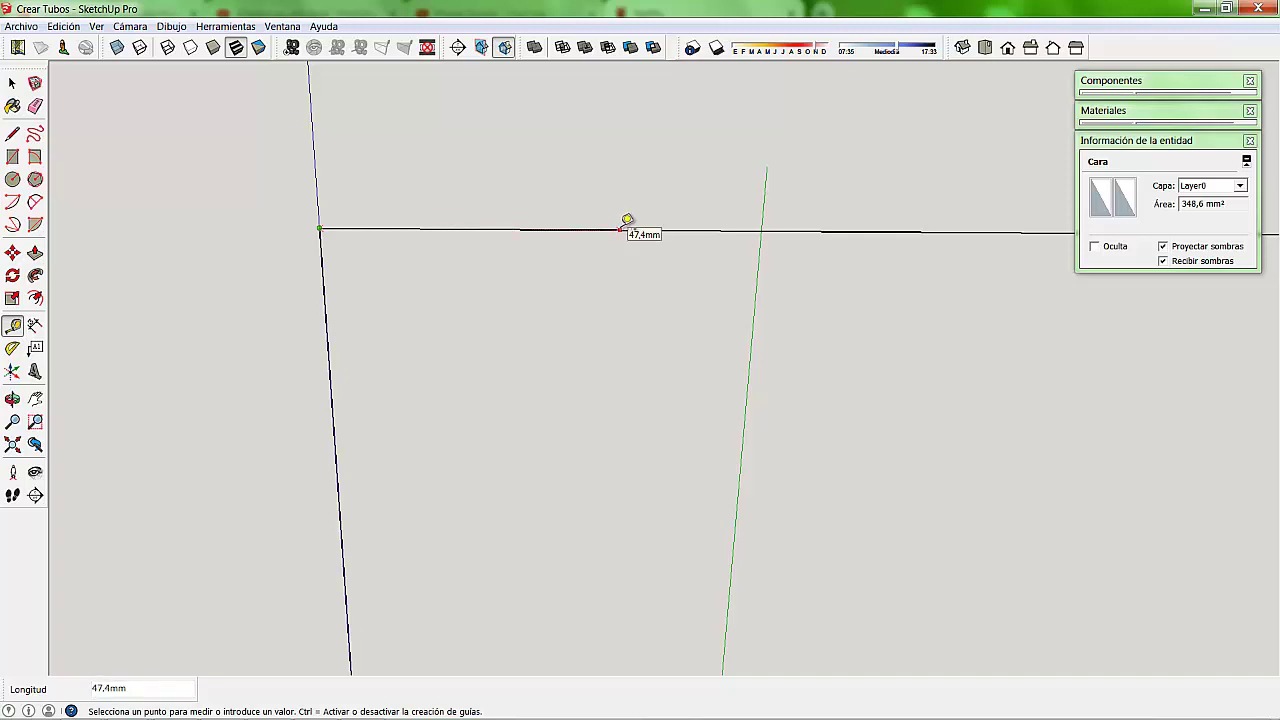
{"action": "type", "text": "50"}
{"action": "key", "text": "Return"}
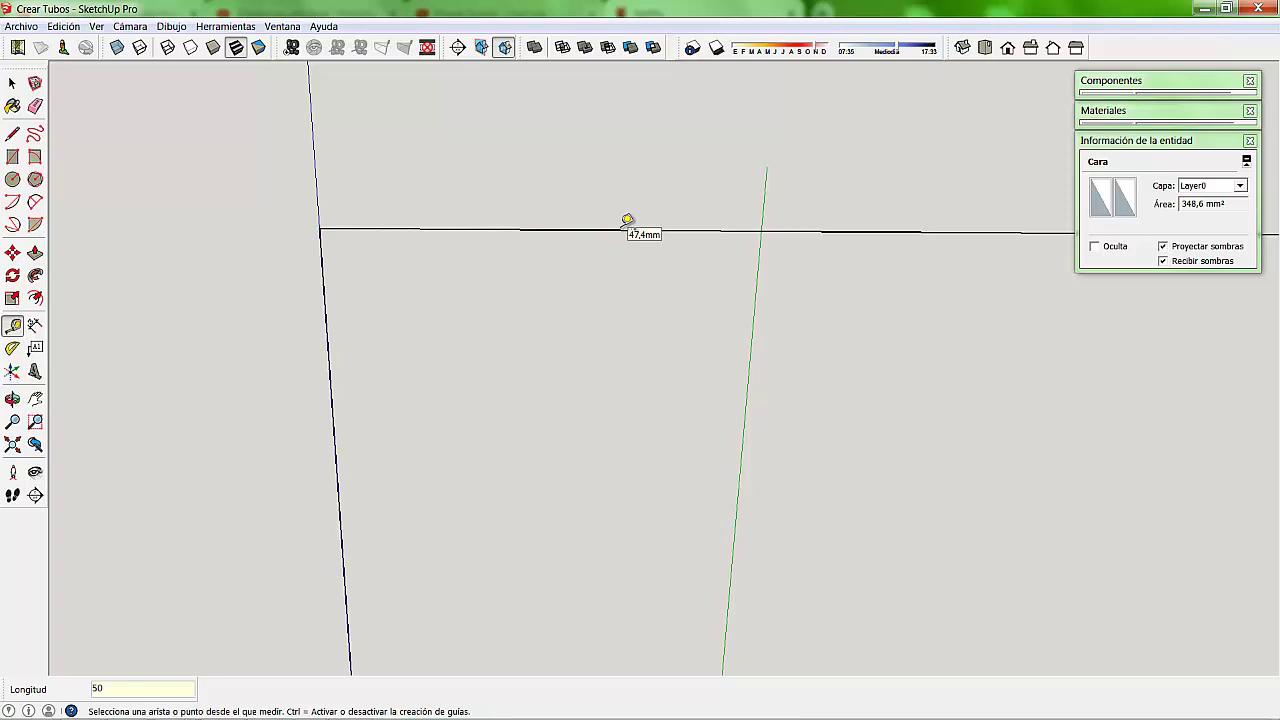
{"action": "left_click", "coordinate": [320, 228]}
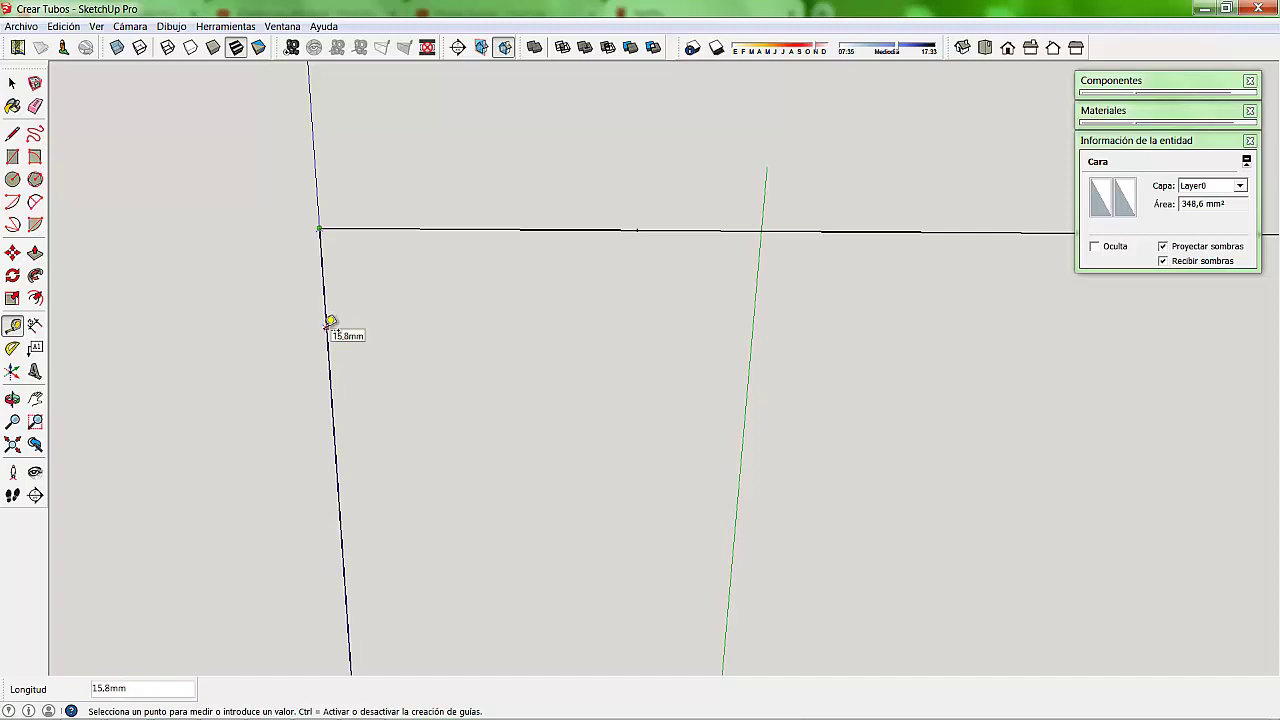
{"action": "type", "text": "50"}
{"action": "key", "text": "Return"}
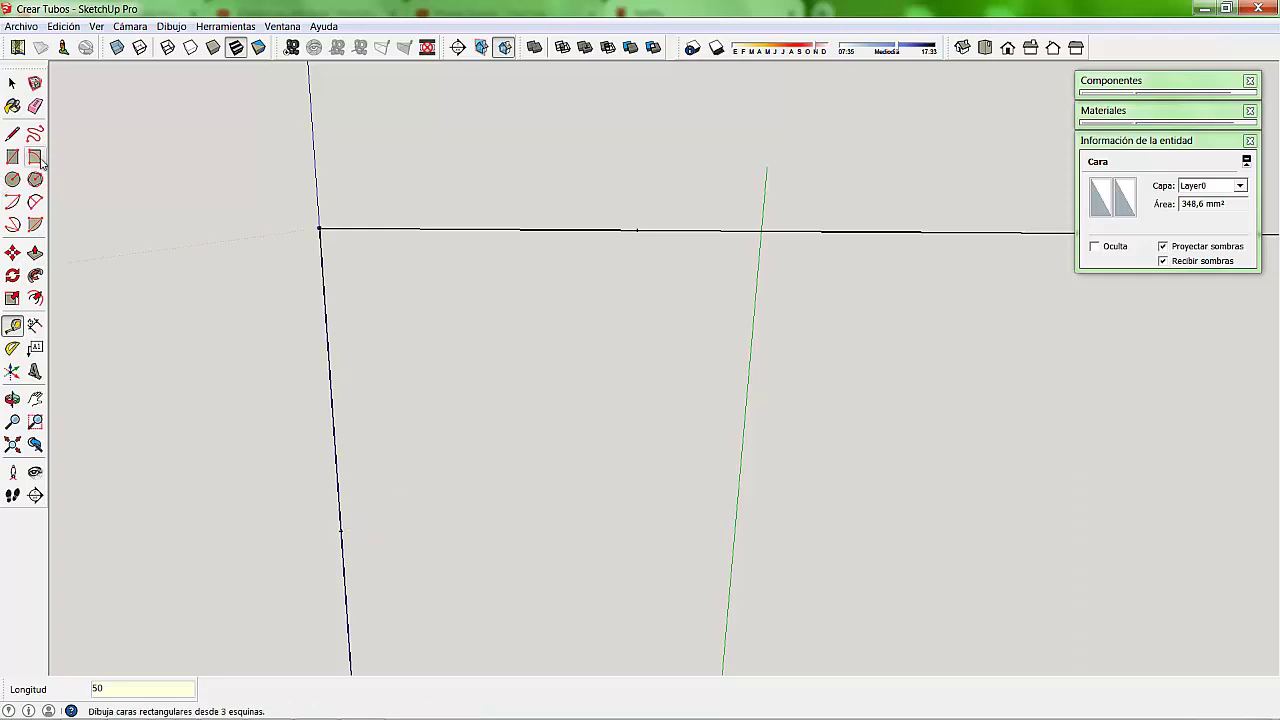
{"action": "left_click", "coordinate": [35, 204]}
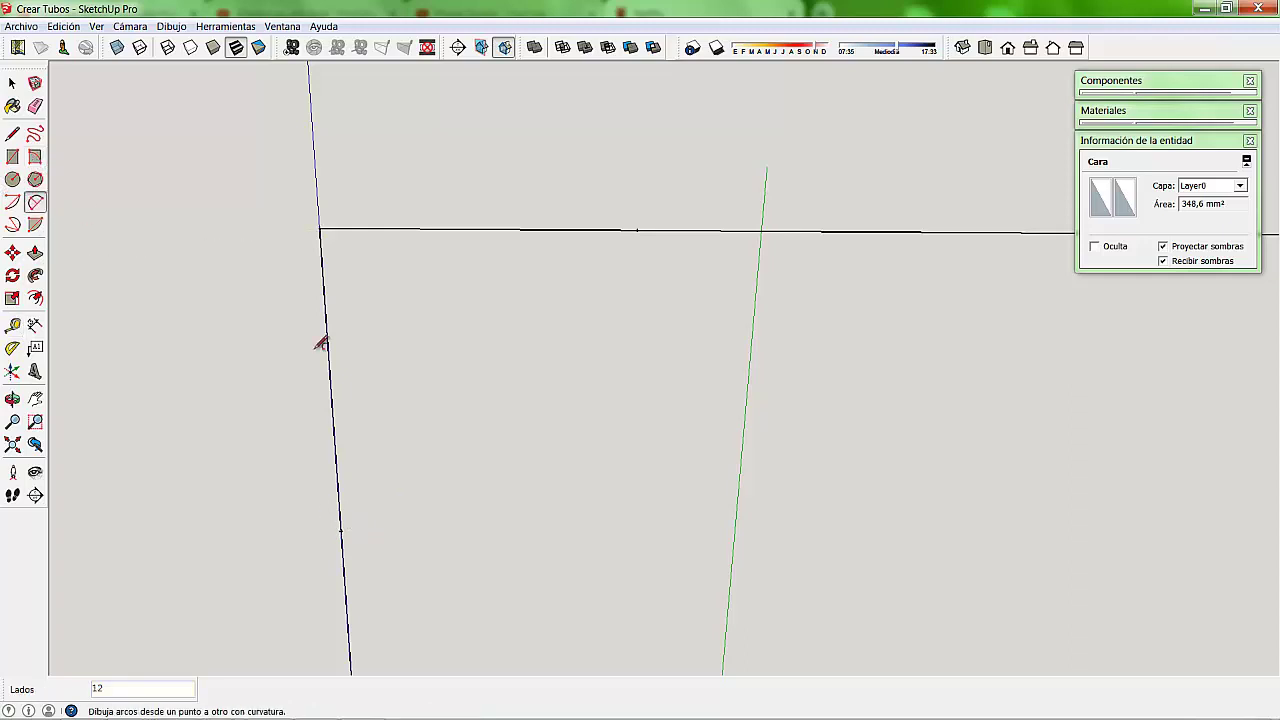
- Draw a curvature-15 arc between the 50 mm guide points, undoing a reversed first attempt
{"action": "left_click", "coordinate": [341, 528]}
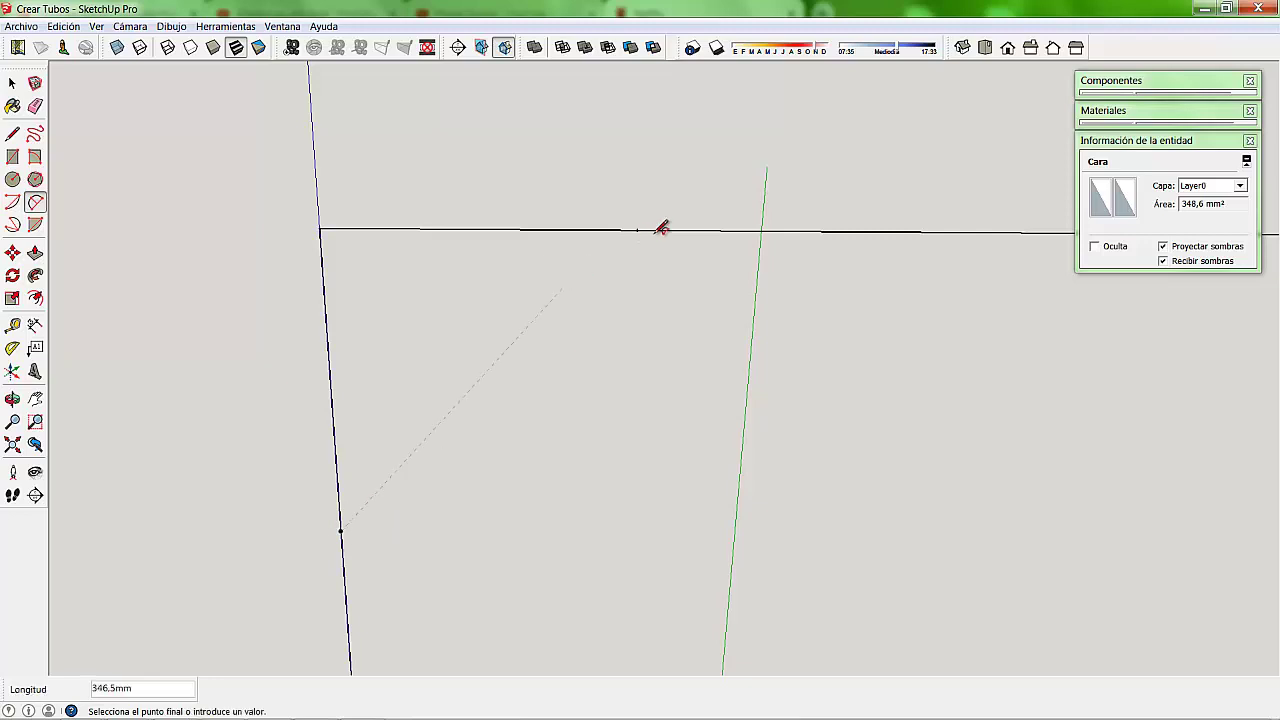
{"action": "left_click", "coordinate": [637, 230]}
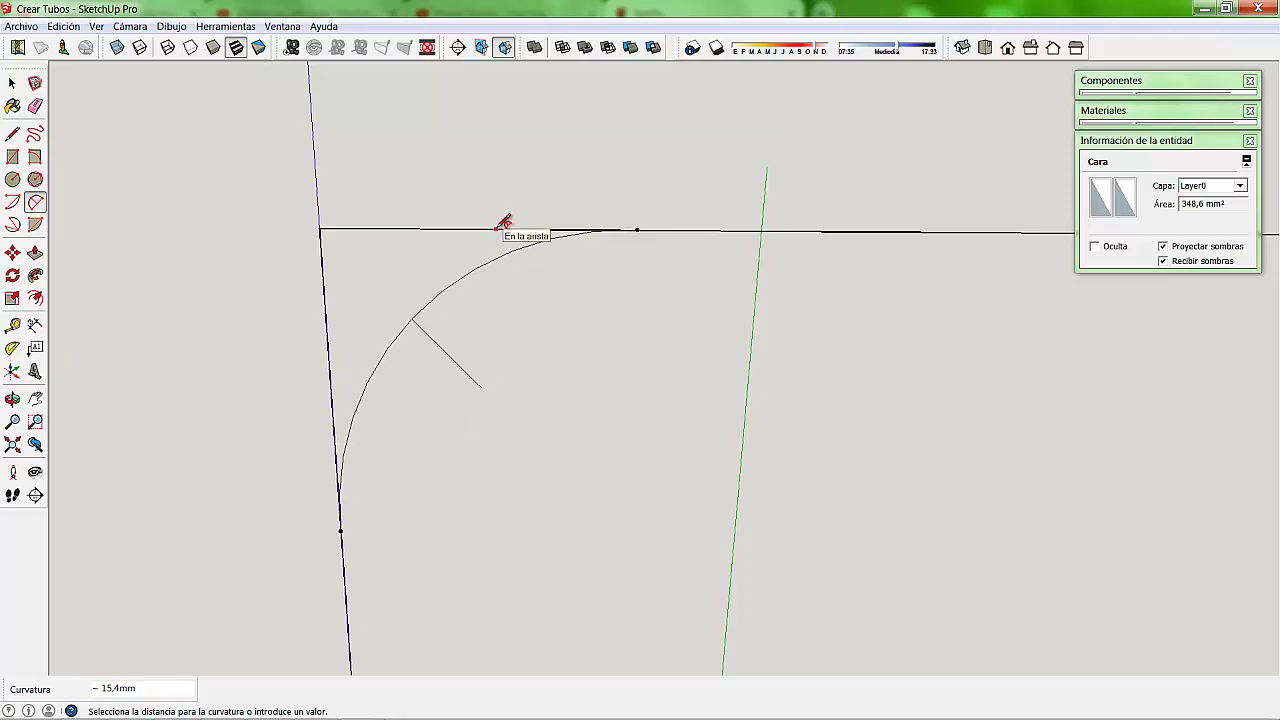
{"action": "type", "text": "-15"}
{"action": "key", "text": "Return"}
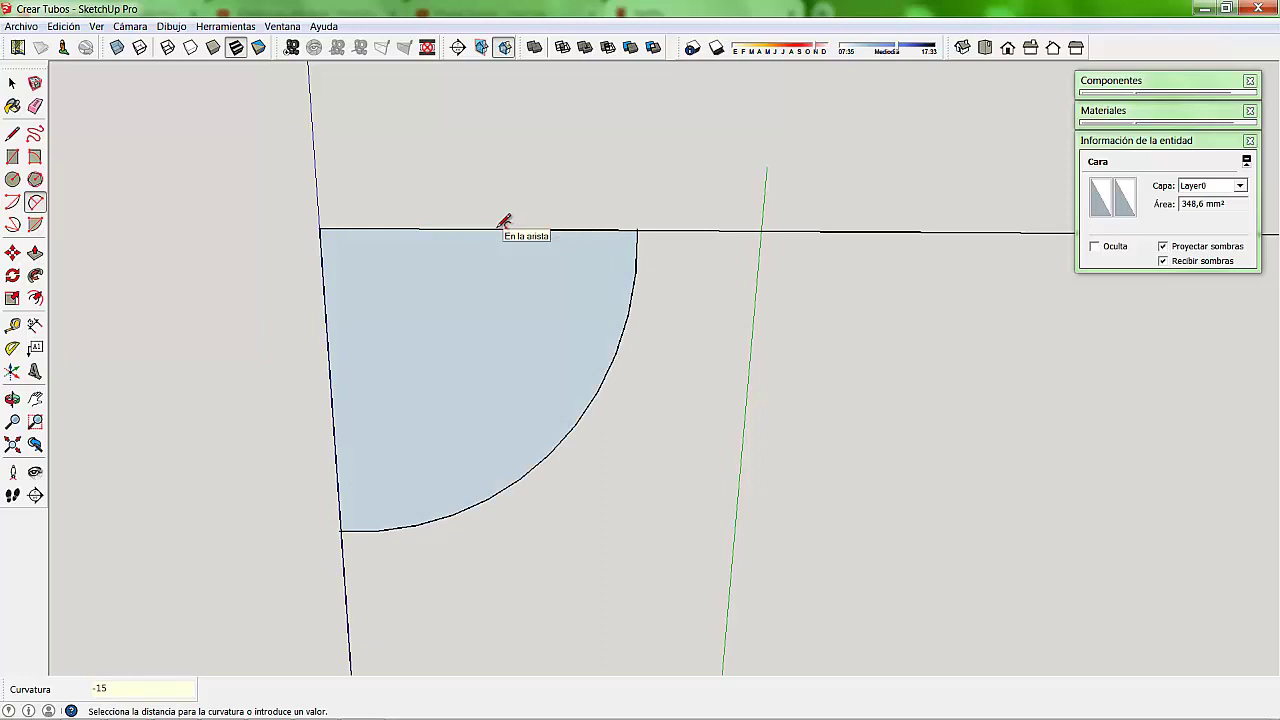
{"action": "key", "text": "ctrl+z"}
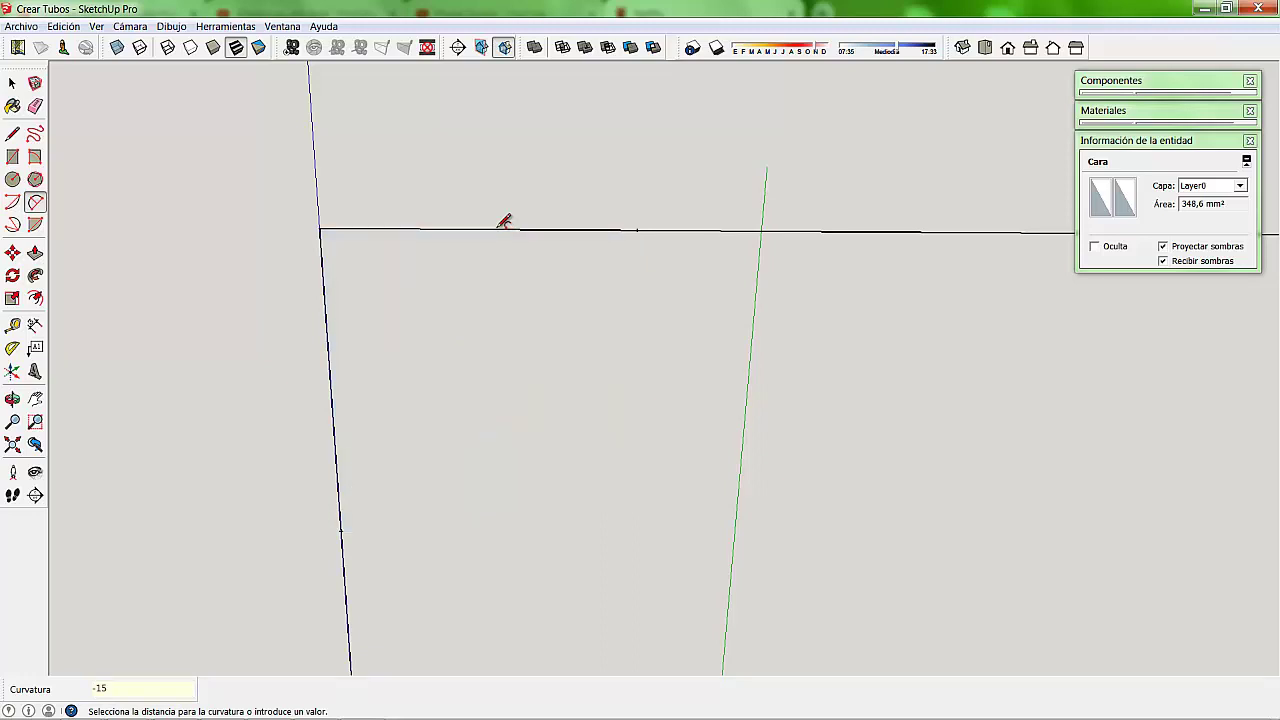
{"action": "left_click", "coordinate": [340, 531]}
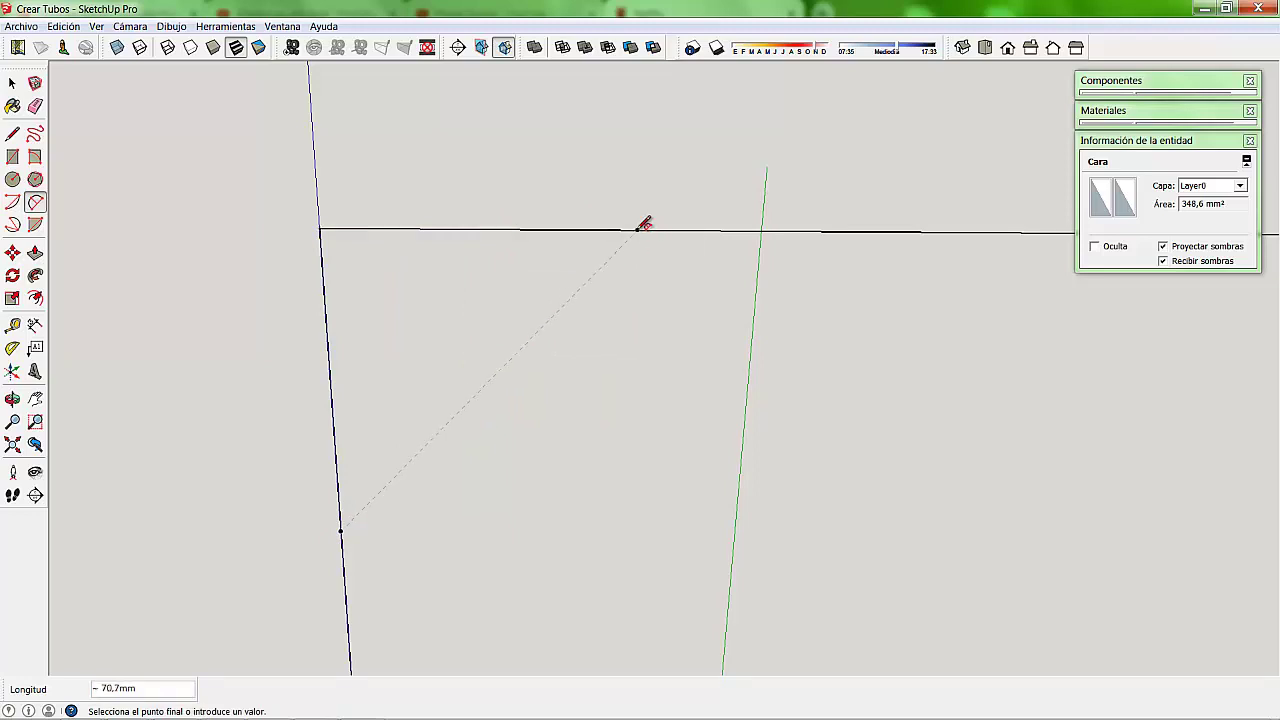
{"action": "left_click", "coordinate": [637, 229]}
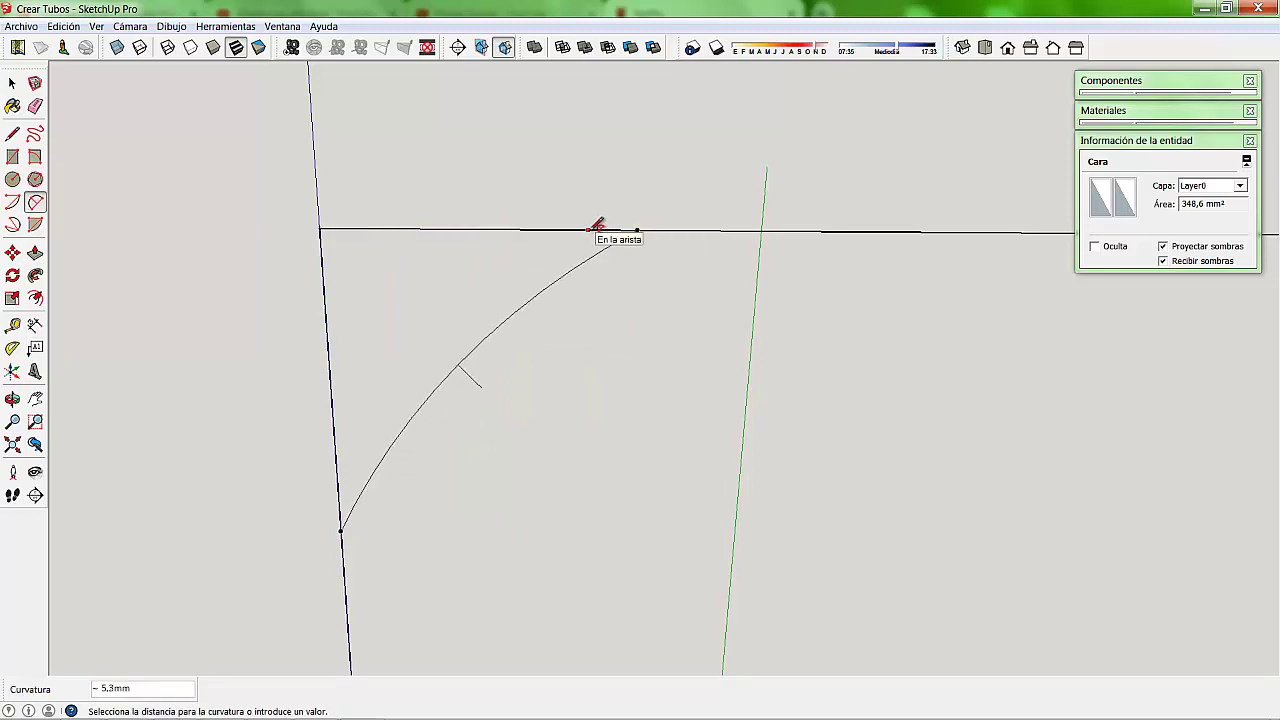
{"action": "type", "text": "15"}
{"action": "key", "text": "Return"}
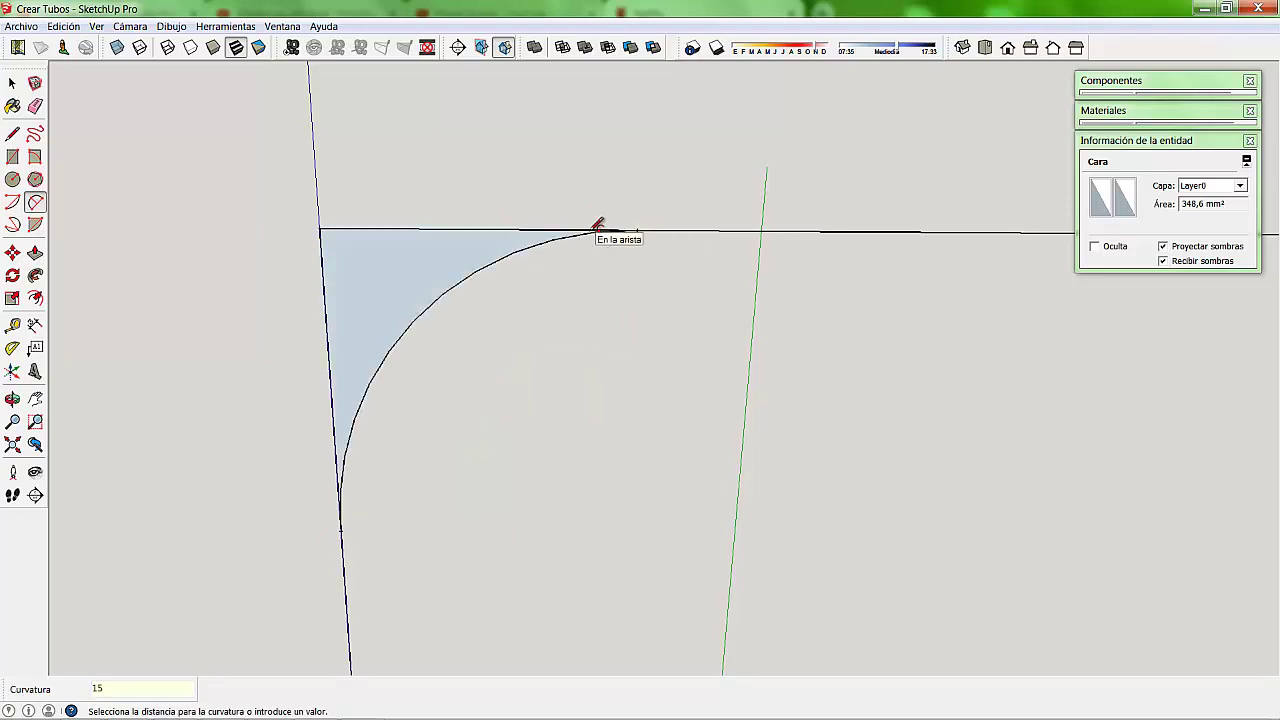
{"action": "left_click", "coordinate": [12, 83]}
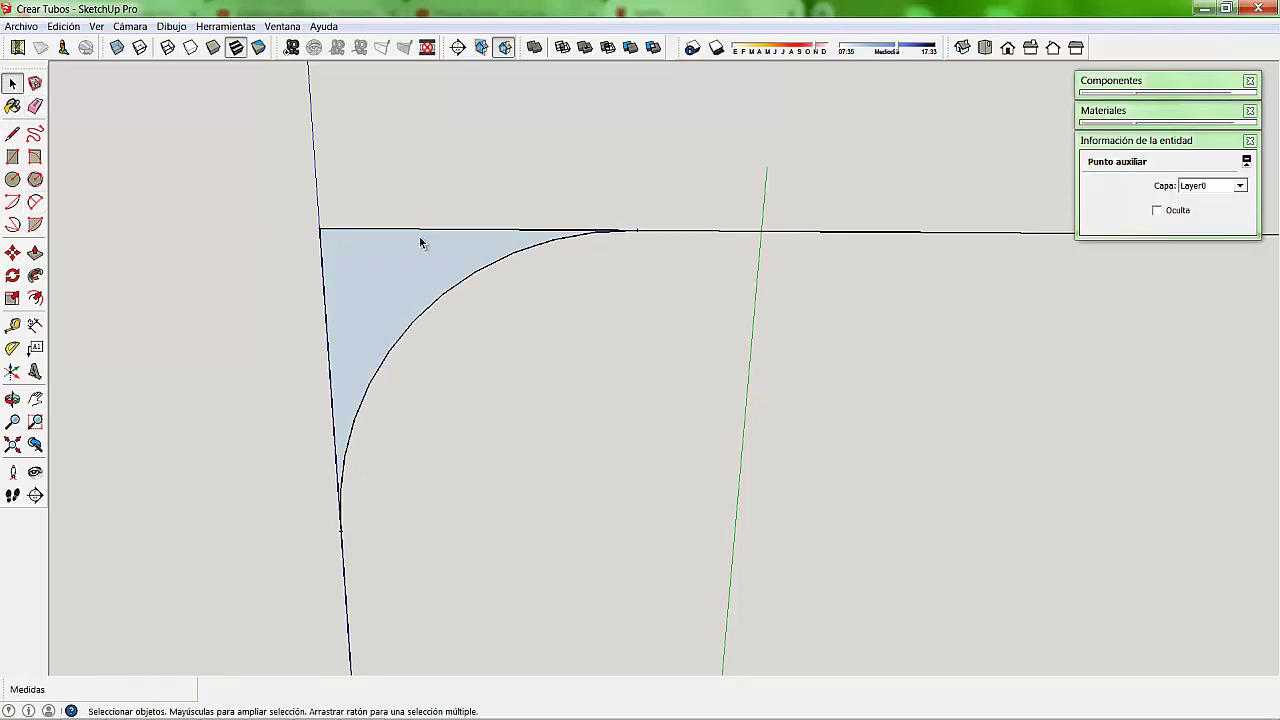
- Delete the leftover left and top straight corner edges, then check the arc
{"action": "left_click", "coordinate": [324, 288]}
{"action": "key", "text": "Delete"}
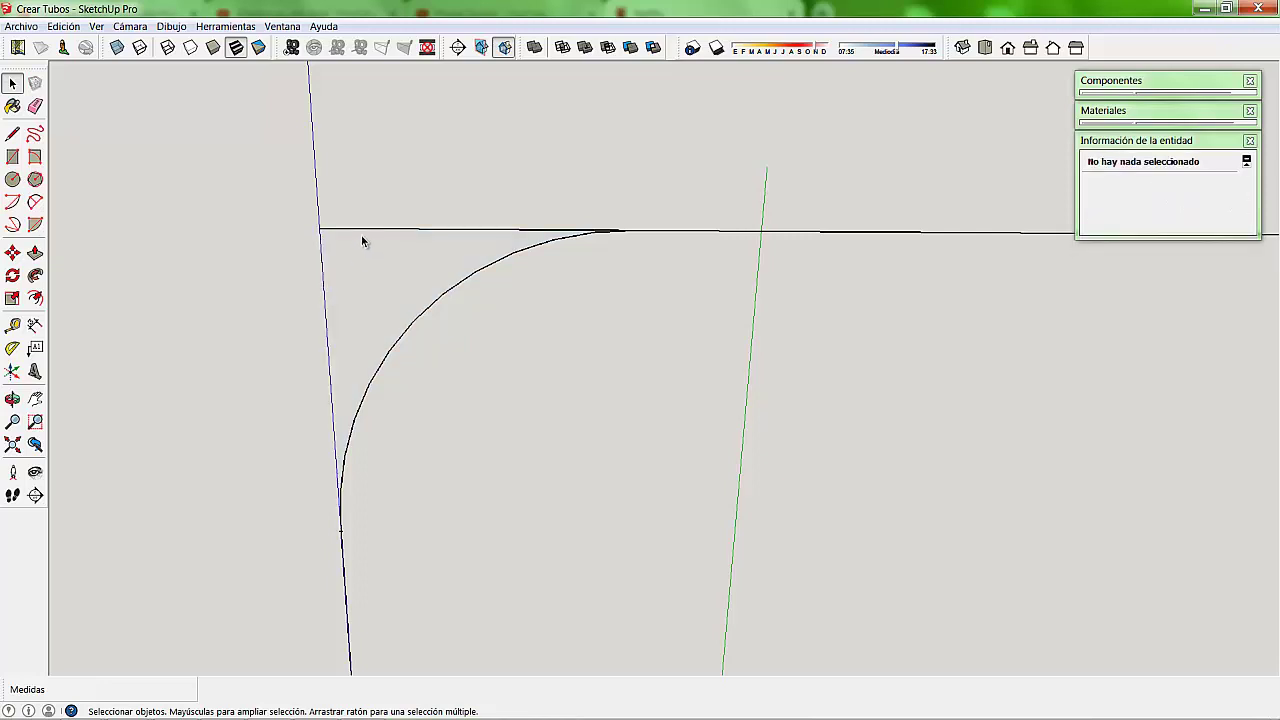
{"action": "left_click", "coordinate": [358, 231]}
{"action": "key", "text": "Delete"}
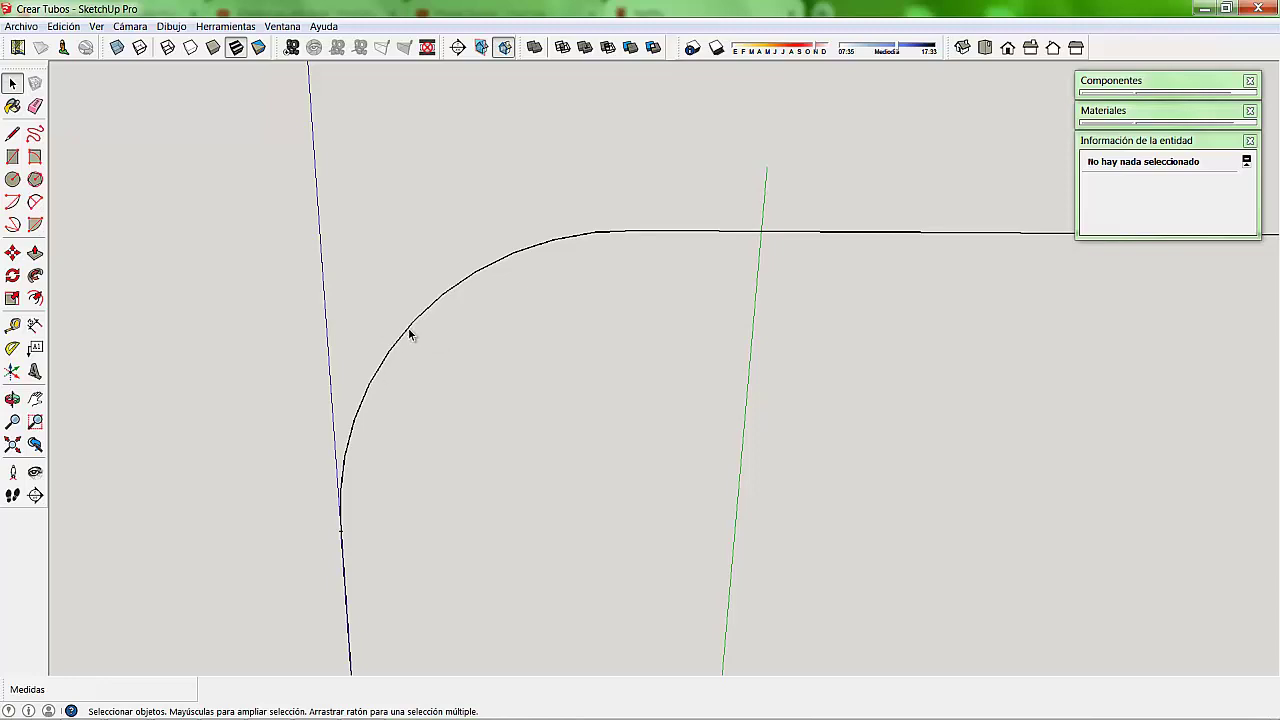
{"action": "left_click", "coordinate": [580, 233]}
{"action": "left_click", "coordinate": [670, 236]}
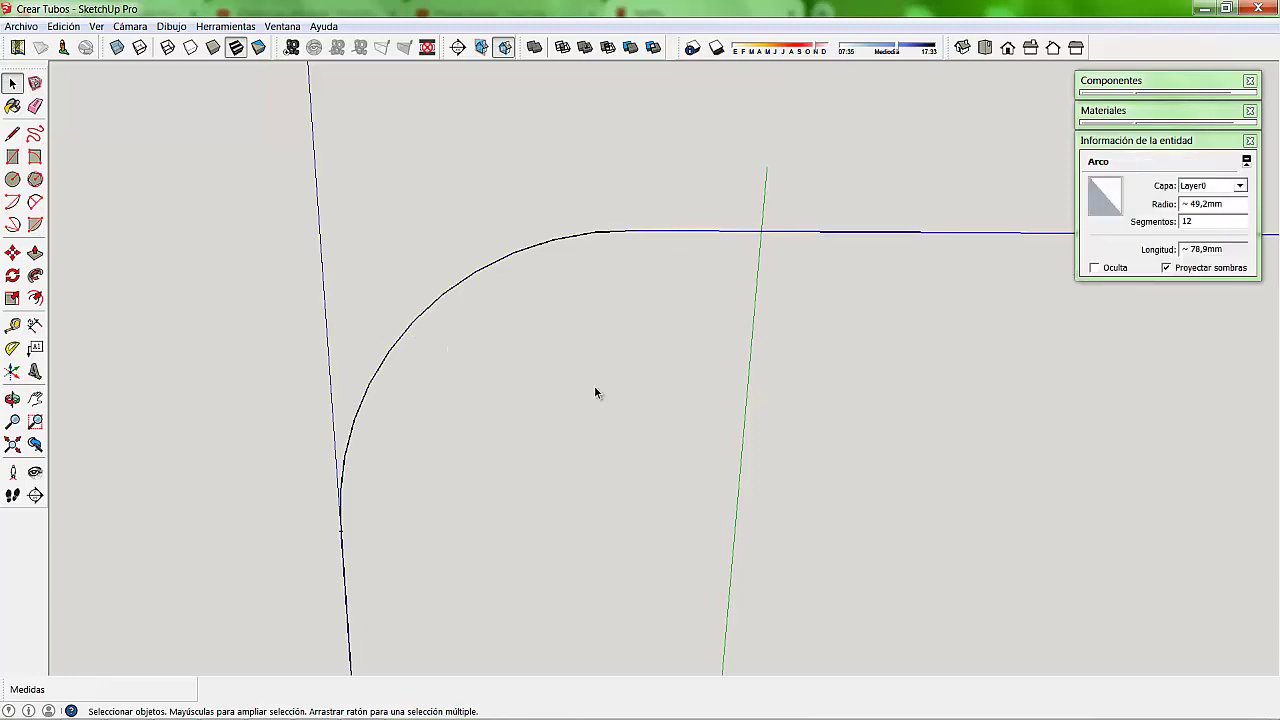
- Zoom and orbit to inspect the rounded path in perspective
{"action": "scroll", "coordinate": [537, 400], "scroll_direction": "down", "scroll_amount": 5}
{"action": "scroll", "coordinate": [470, 399], "scroll_direction": "down", "scroll_amount": 2}
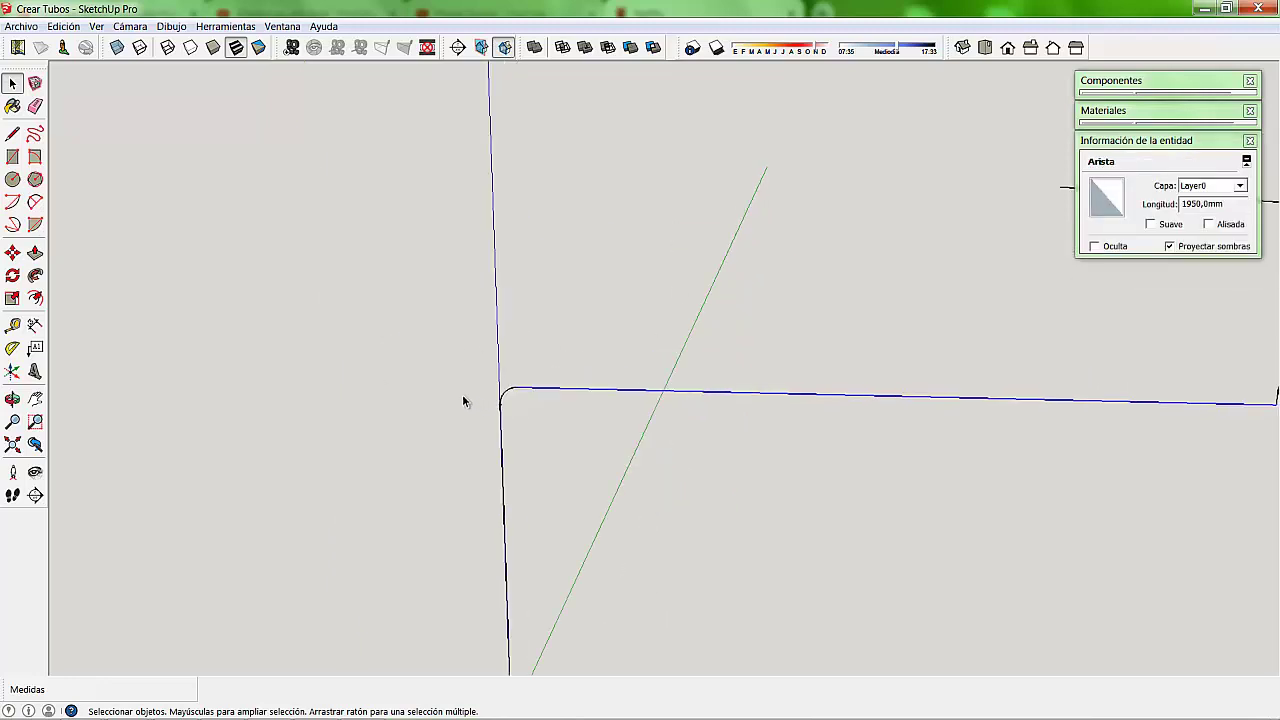
{"action": "scroll", "coordinate": [462, 394], "scroll_direction": "down", "scroll_amount": 3}
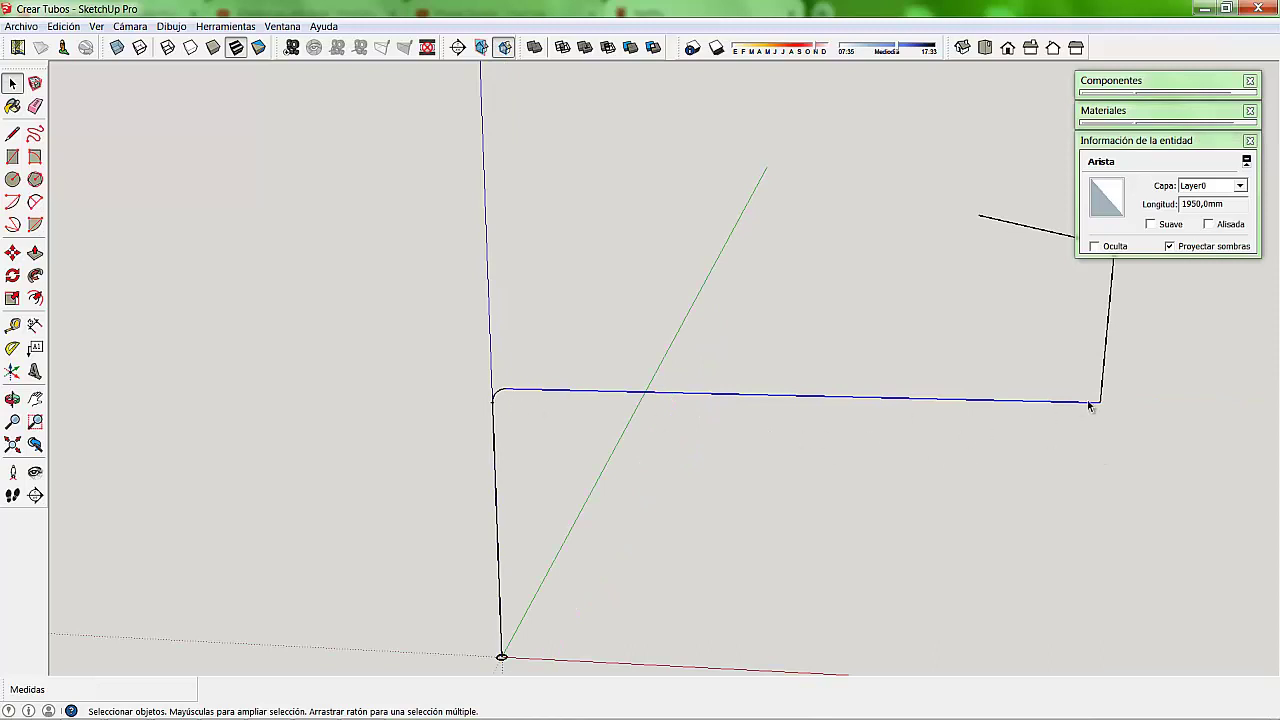
{"action": "scroll", "coordinate": [1106, 417], "scroll_direction": "up", "scroll_amount": 3}
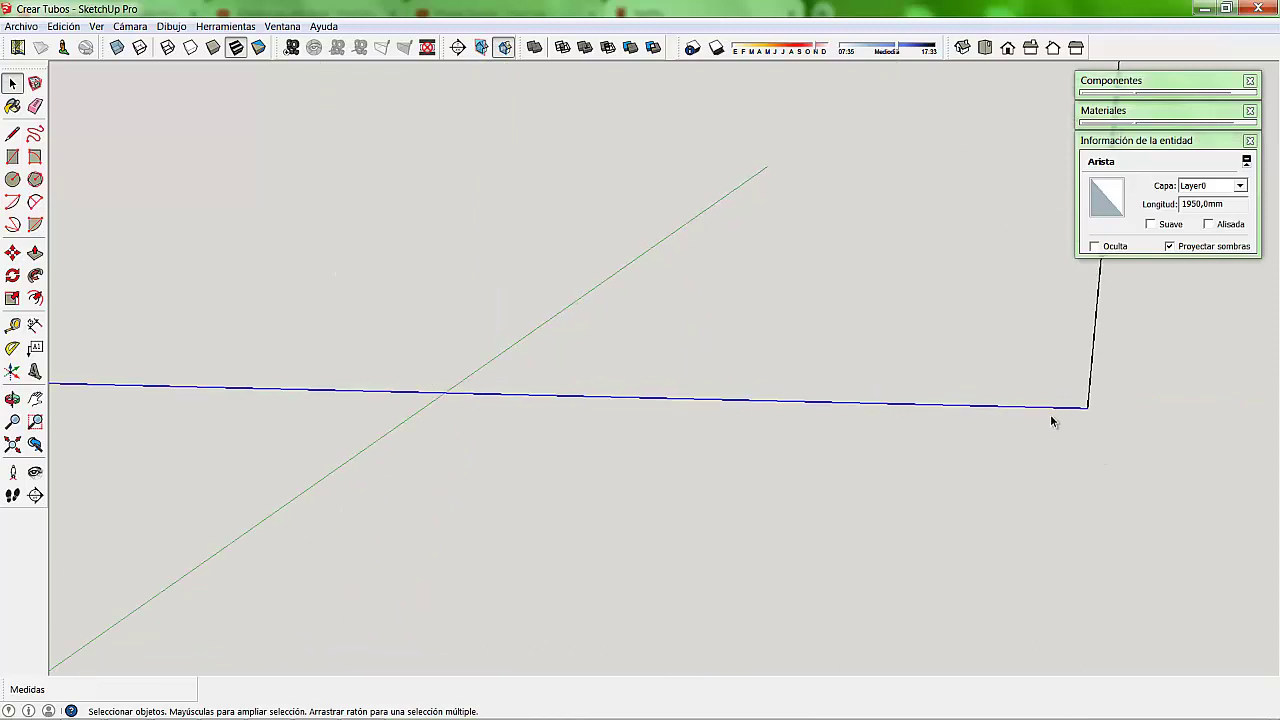
{"action": "scroll", "coordinate": [748, 361], "scroll_direction": "down", "scroll_amount": 2}
{"action": "scroll", "coordinate": [748, 361], "scroll_direction": "down", "scroll_amount": 3}
{"action": "scroll", "coordinate": [706, 337], "scroll_direction": "up", "scroll_amount": 1}
{"action": "scroll", "coordinate": [706, 337], "scroll_direction": "up", "scroll_amount": 1}
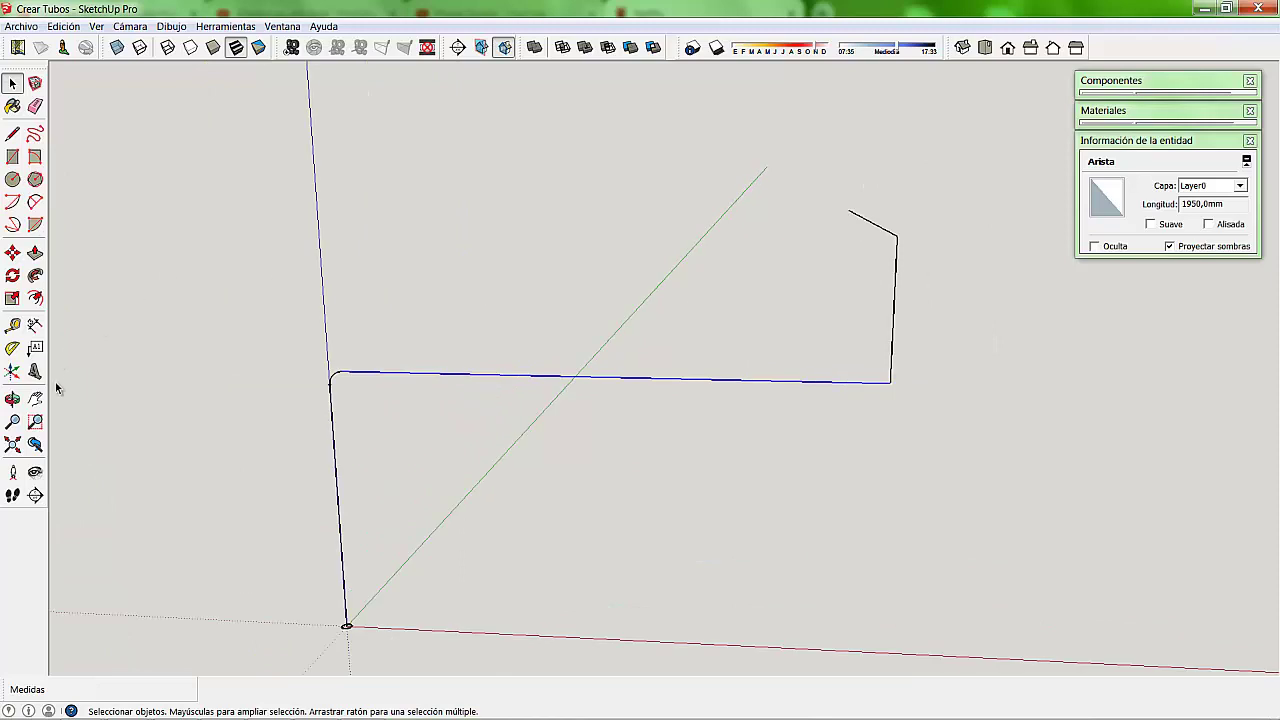
{"action": "left_click", "coordinate": [12, 398]}
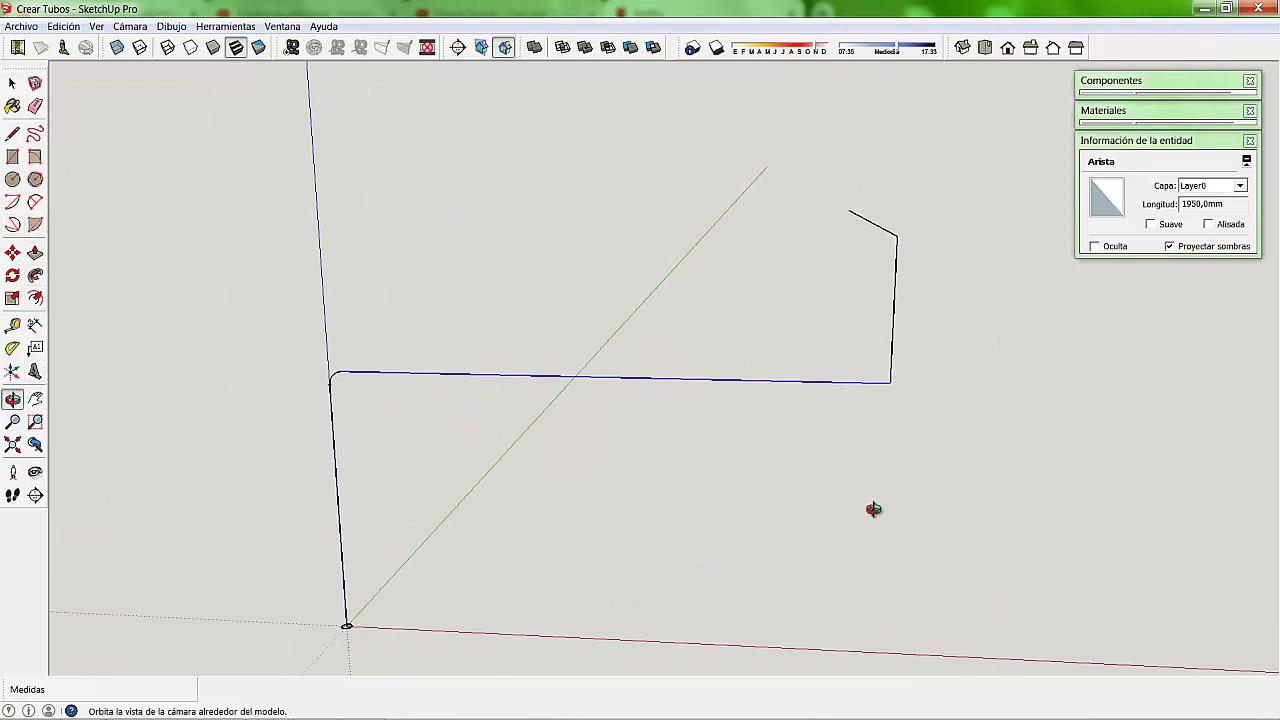
{"action": "left_click_drag", "start_coordinate": [891, 432], "coordinate": [593, 418]}
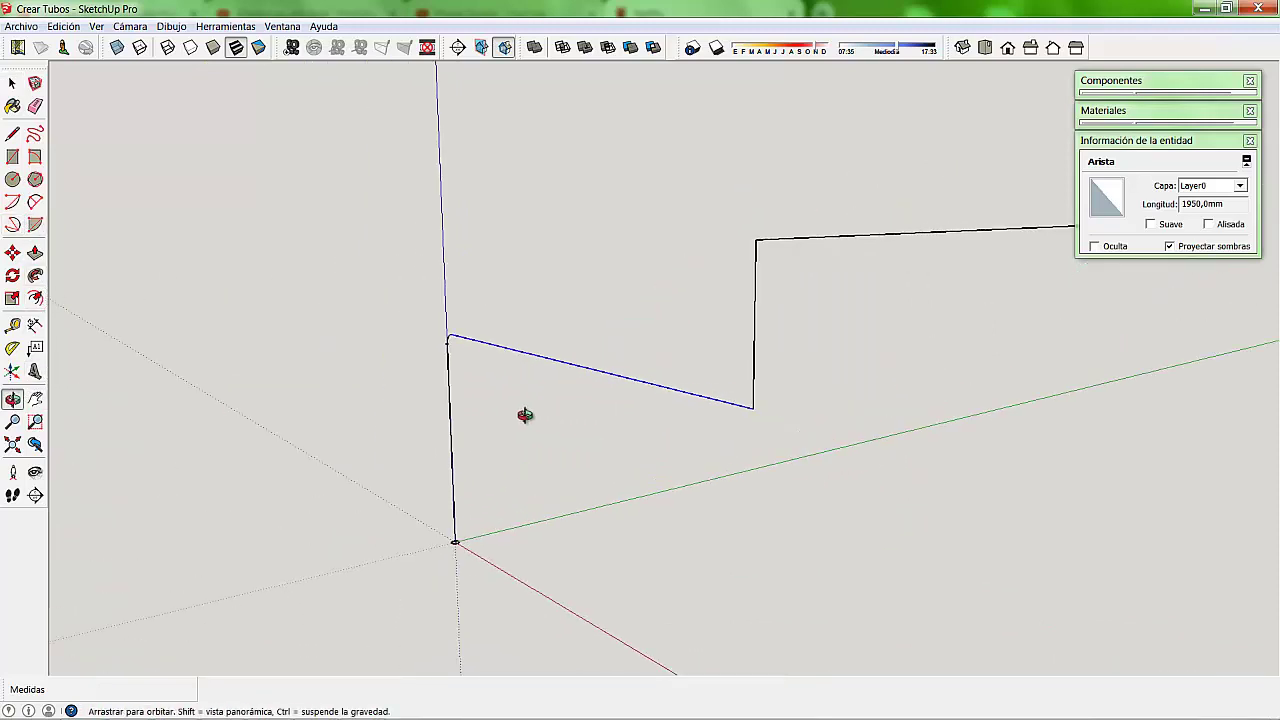
{"action": "scroll", "coordinate": [593, 418], "scroll_direction": "up", "scroll_amount": 2}
{"action": "scroll", "coordinate": [780, 383], "scroll_direction": "up", "scroll_amount": 2}
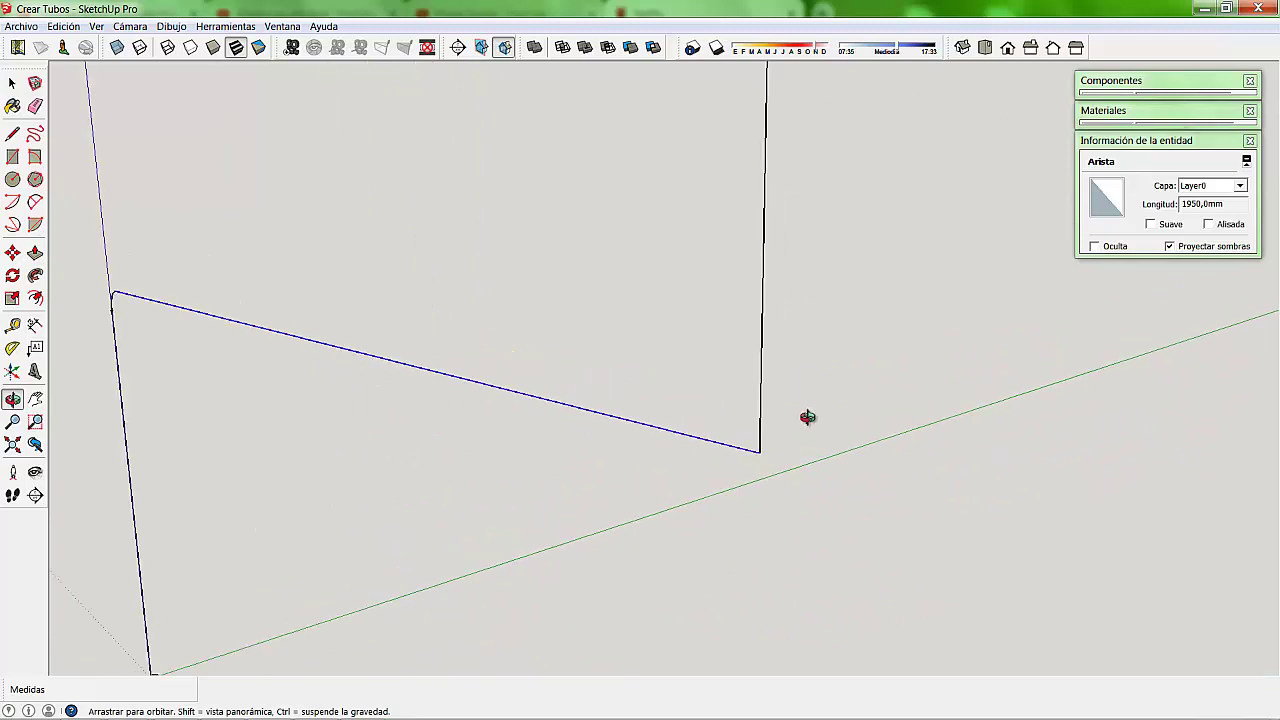
{"action": "scroll", "coordinate": [808, 417], "scroll_direction": "up", "scroll_amount": 1}
{"action": "scroll", "coordinate": [820, 438], "scroll_direction": "up", "scroll_amount": 1}
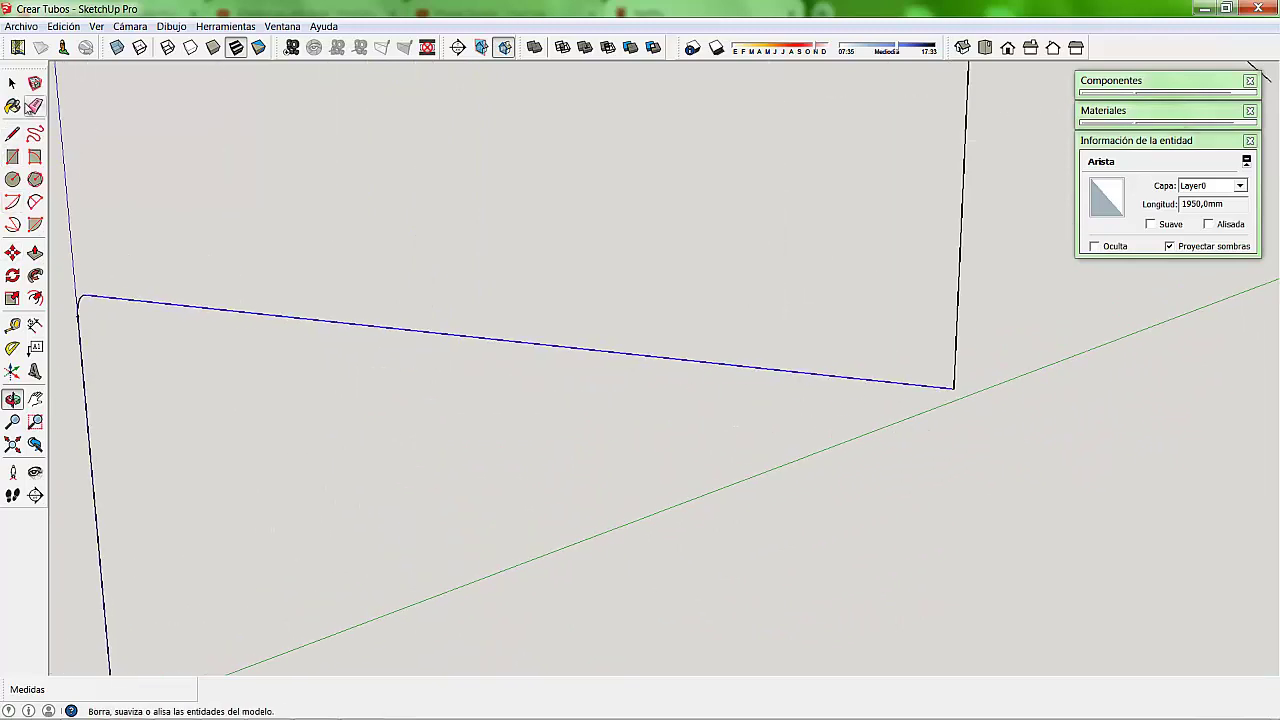
{"action": "left_click", "coordinate": [13, 86]}
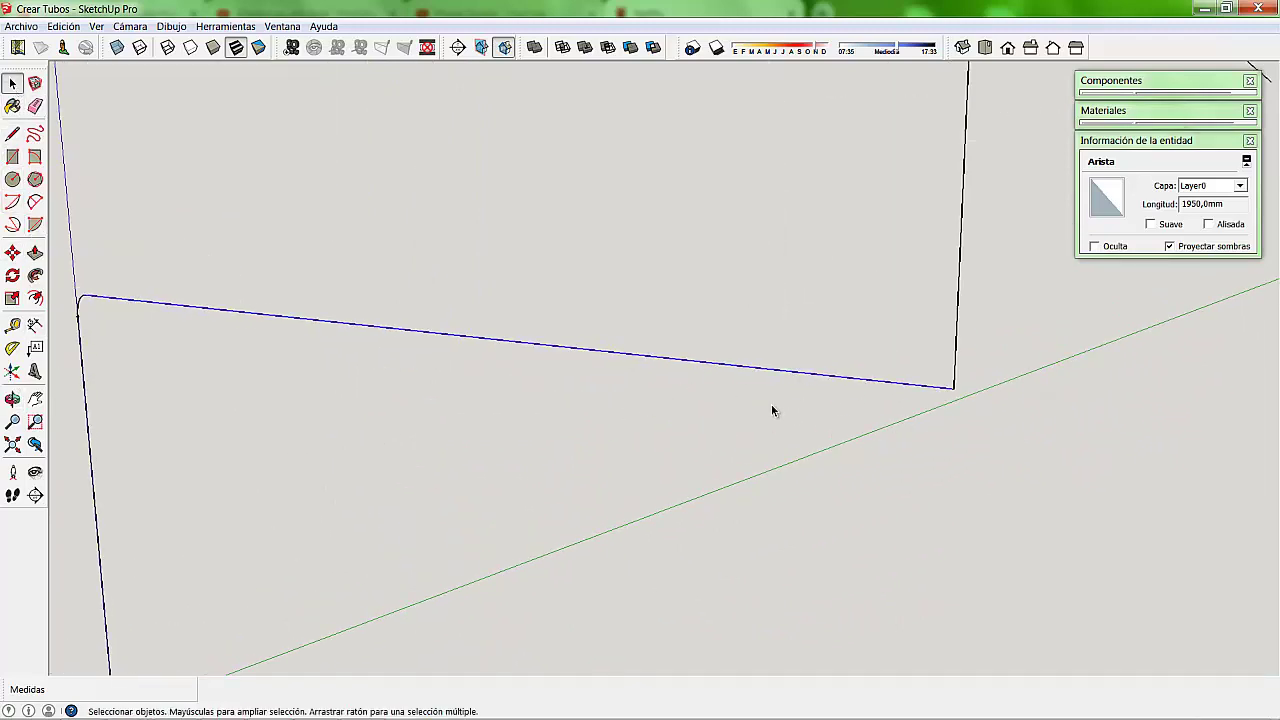
{"action": "scroll", "coordinate": [740, 387], "scroll_direction": "down", "scroll_amount": 1}
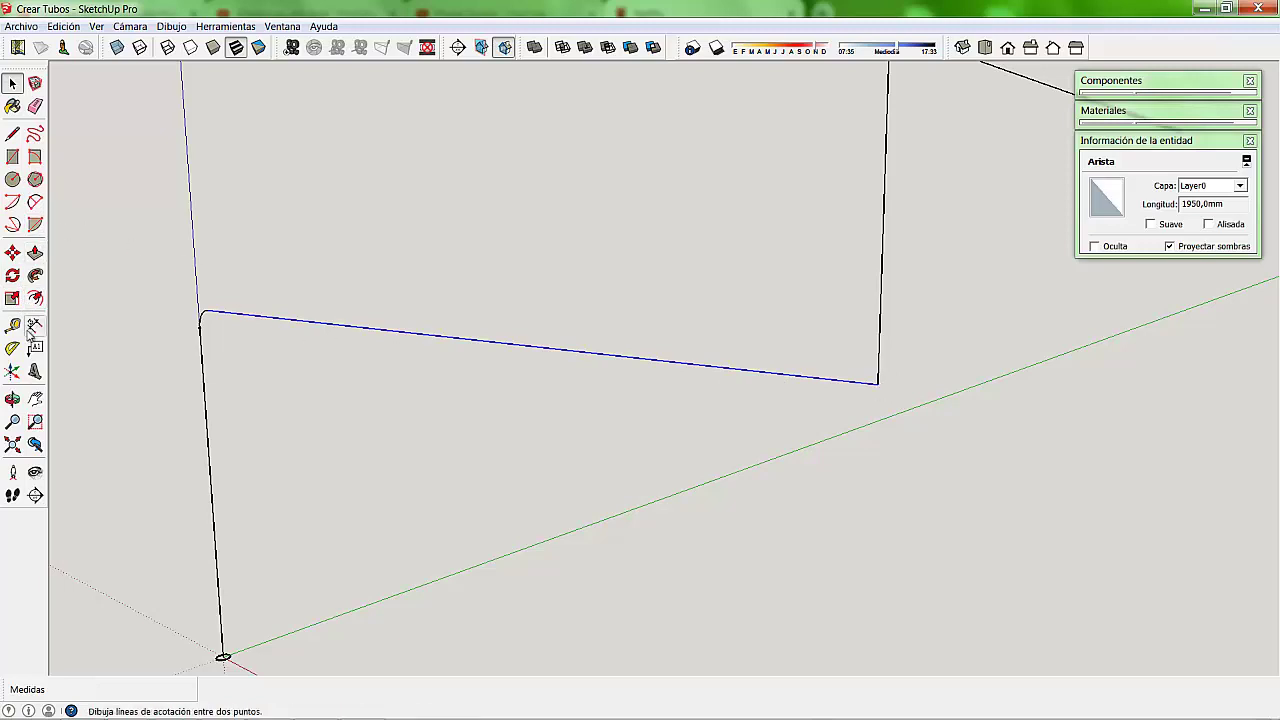
- Place guide points 100 mm from the far corner along the horizontal and vertical edges
{"action": "left_click", "coordinate": [12, 325]}
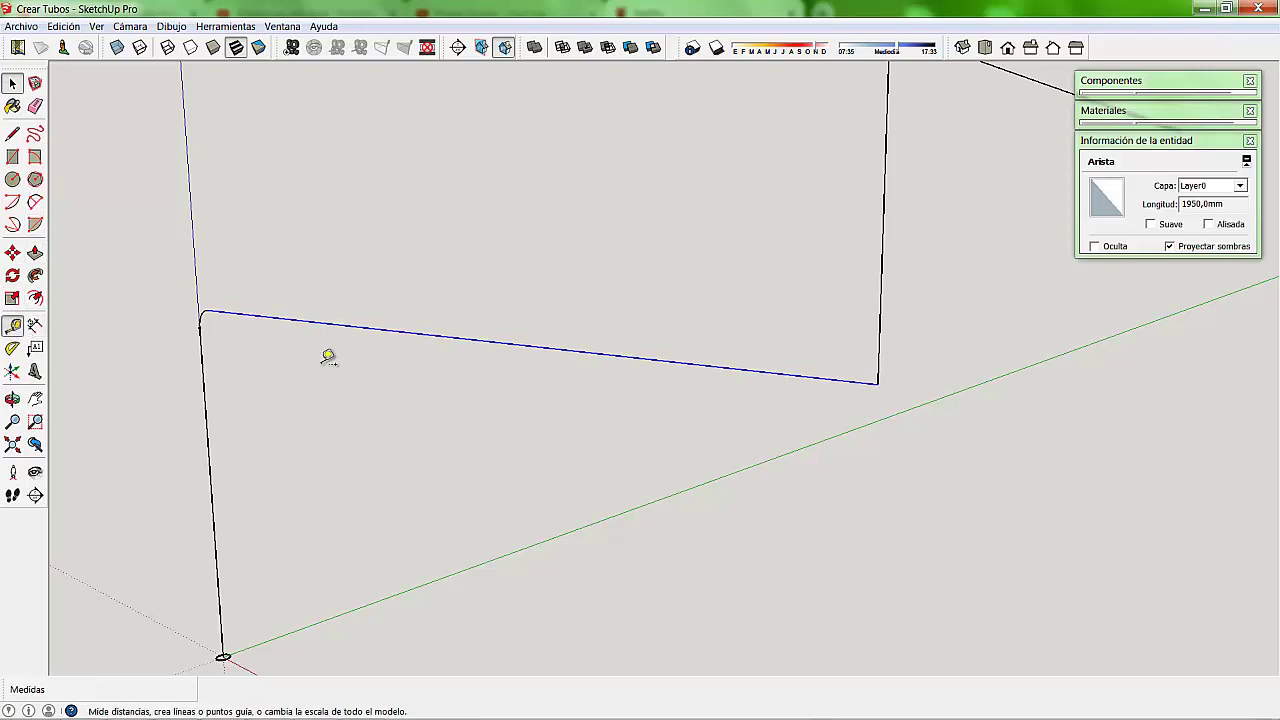
{"action": "left_click", "coordinate": [880, 381]}
{"action": "type", "text": "100"}
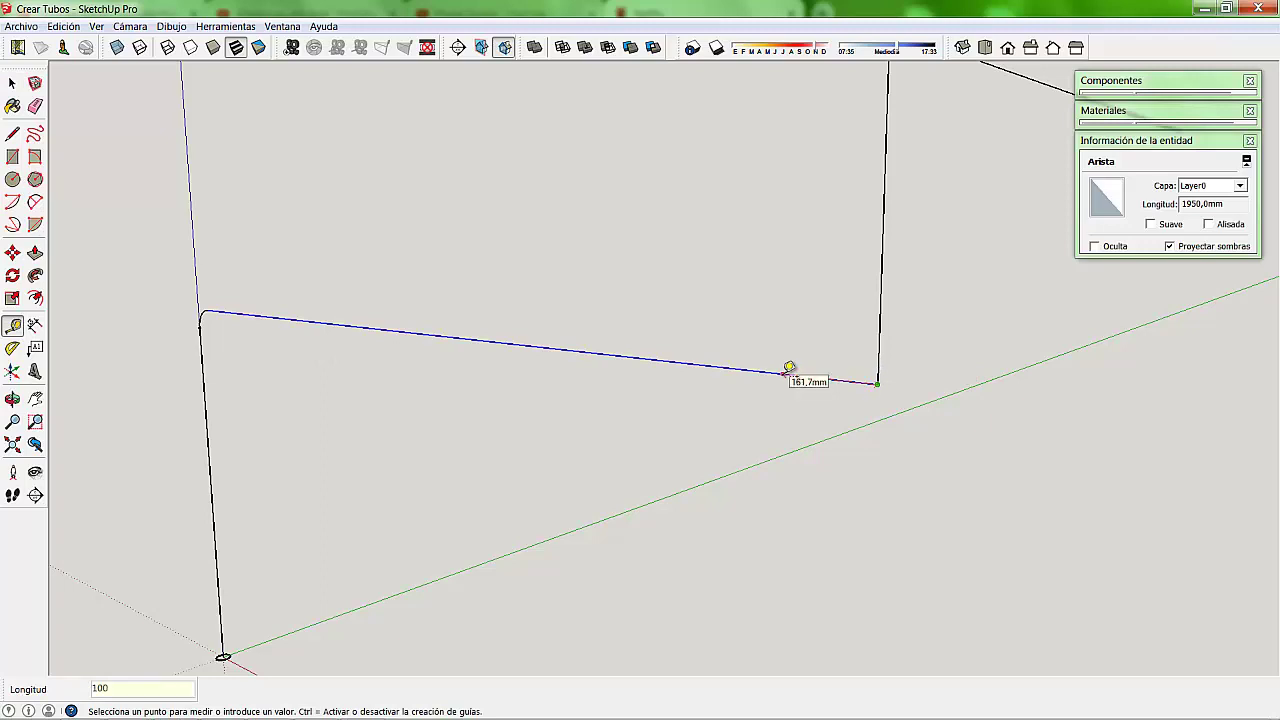
{"action": "key", "text": "Return"}
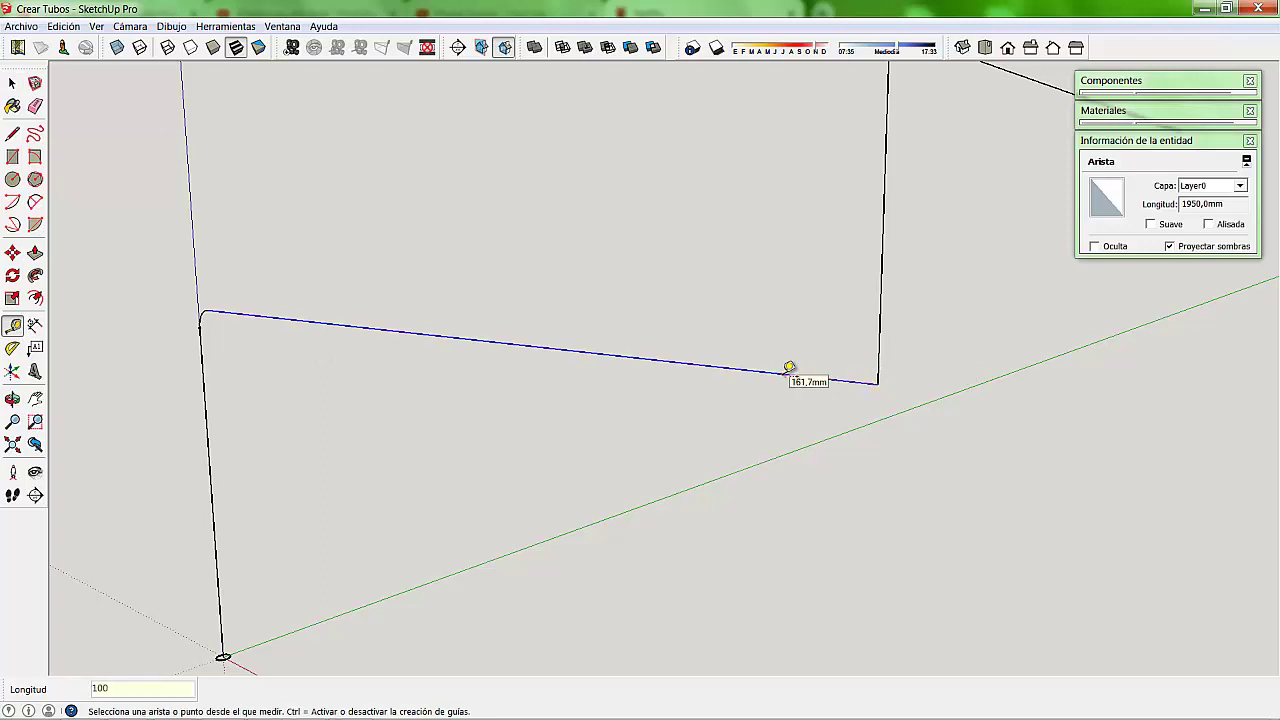
{"action": "left_click", "coordinate": [879, 381]}
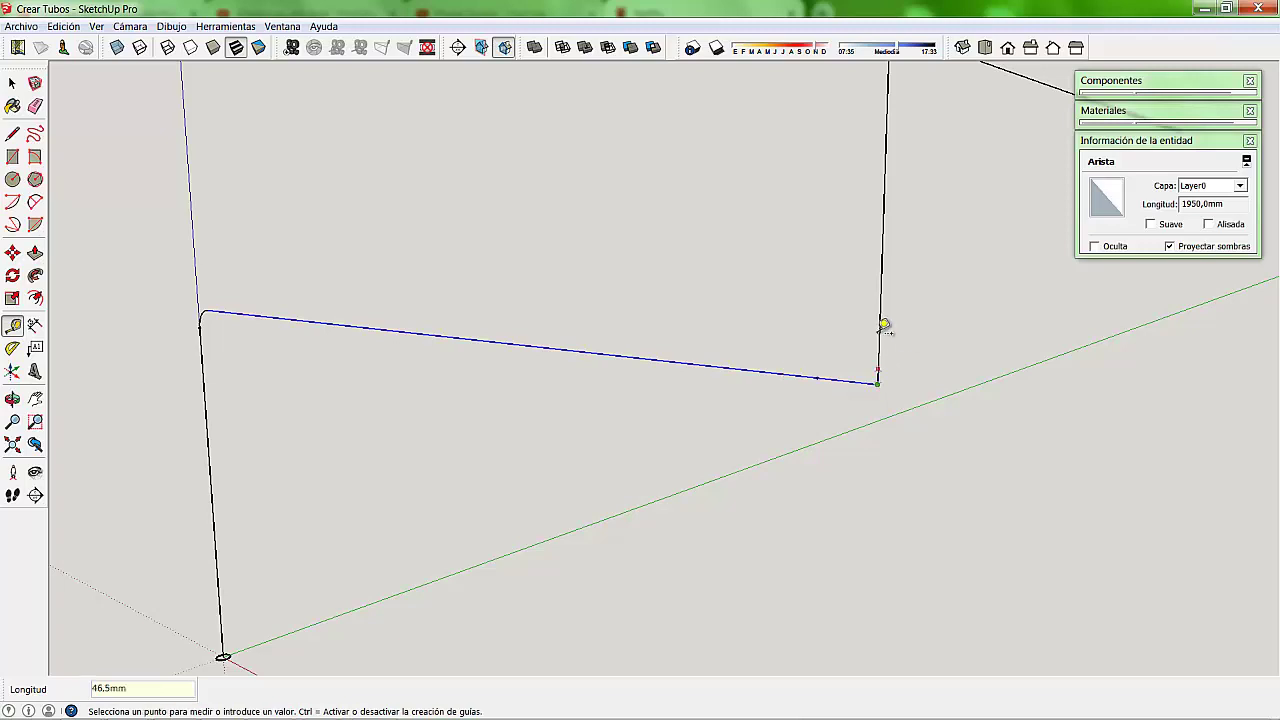
{"action": "key", "text": "Return"}
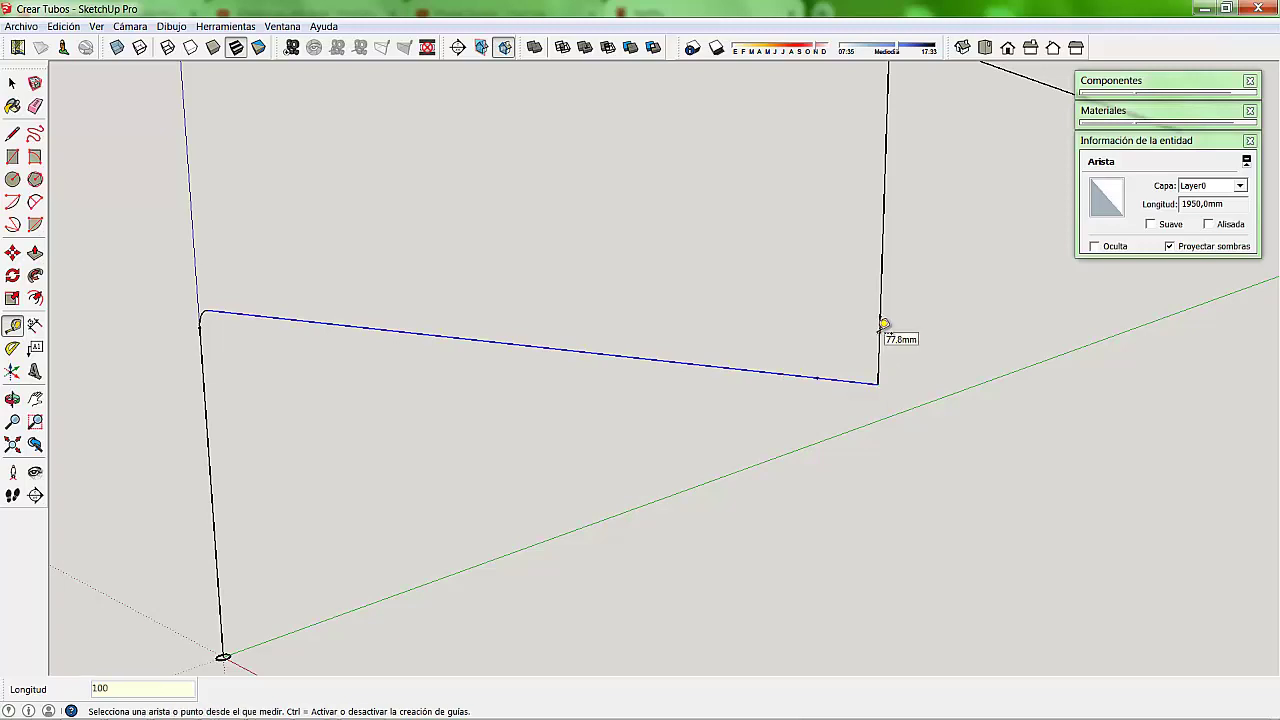
{"action": "scroll", "coordinate": [997, 333], "scroll_direction": "up", "scroll_amount": 2}
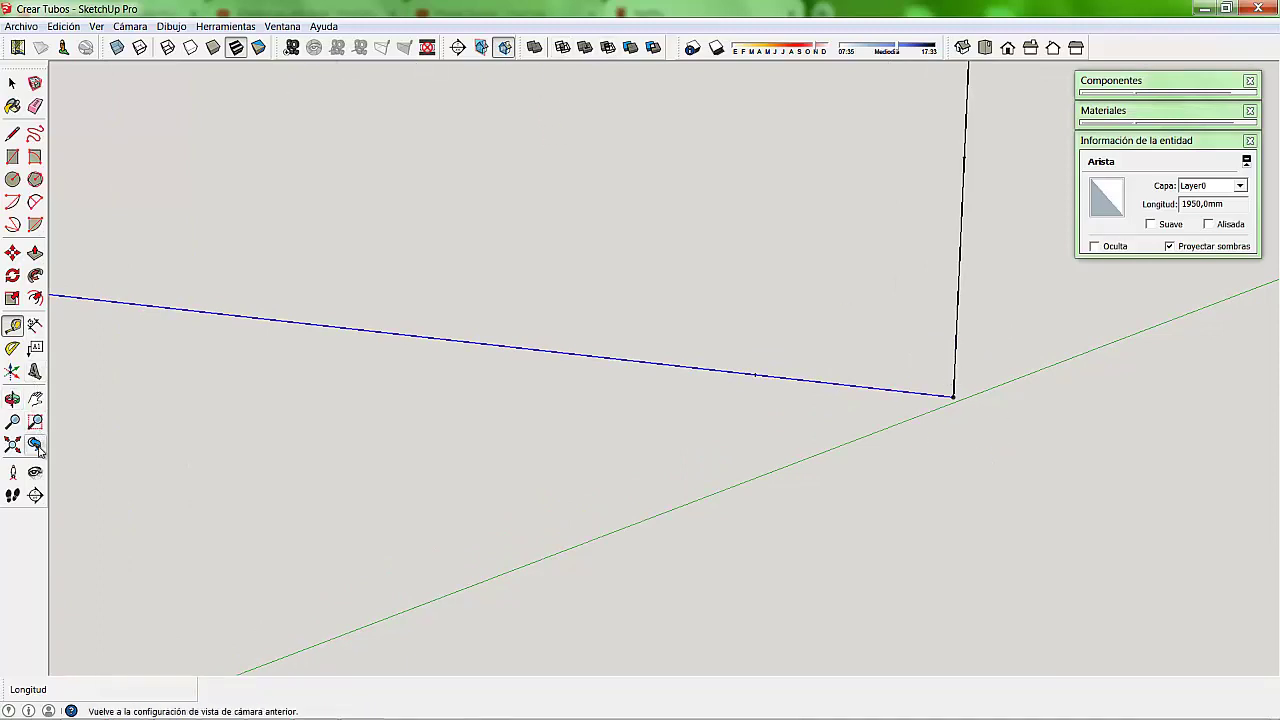
- Pan to the far corner and draw a curvature-30 arc between its guide points
{"action": "left_click", "coordinate": [35, 399]}
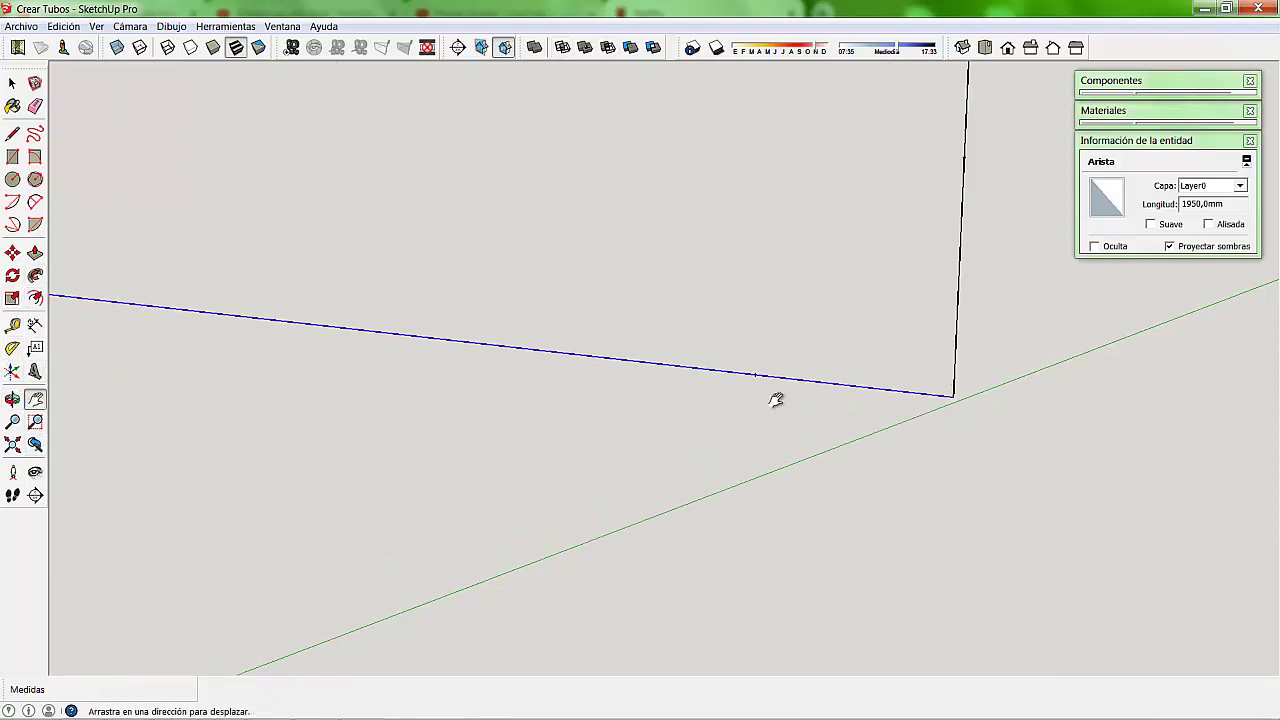
{"action": "mouse_move", "coordinate": [774, 397]}
{"action": "left_mouse_down"}
{"action": "mouse_move", "coordinate": [634, 423]}
{"action": "mouse_move", "coordinate": [601, 398]}
{"action": "left_mouse_up"}
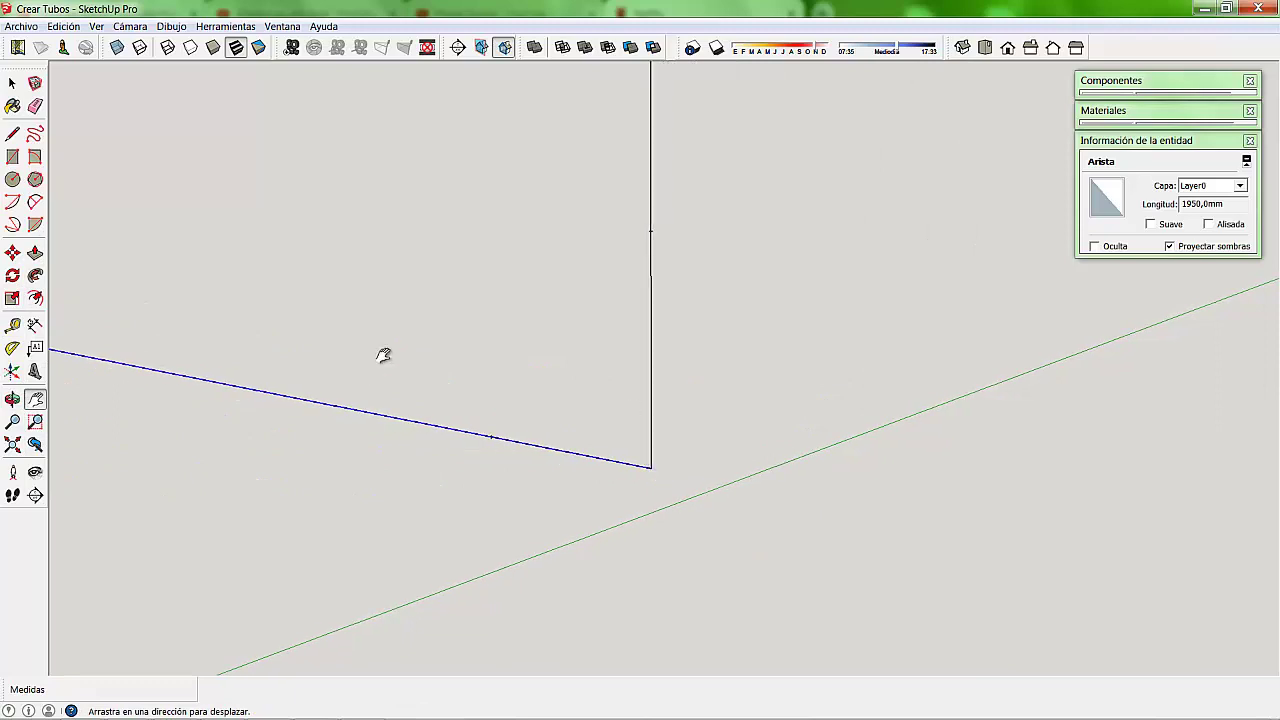
{"action": "left_click", "coordinate": [35, 202]}
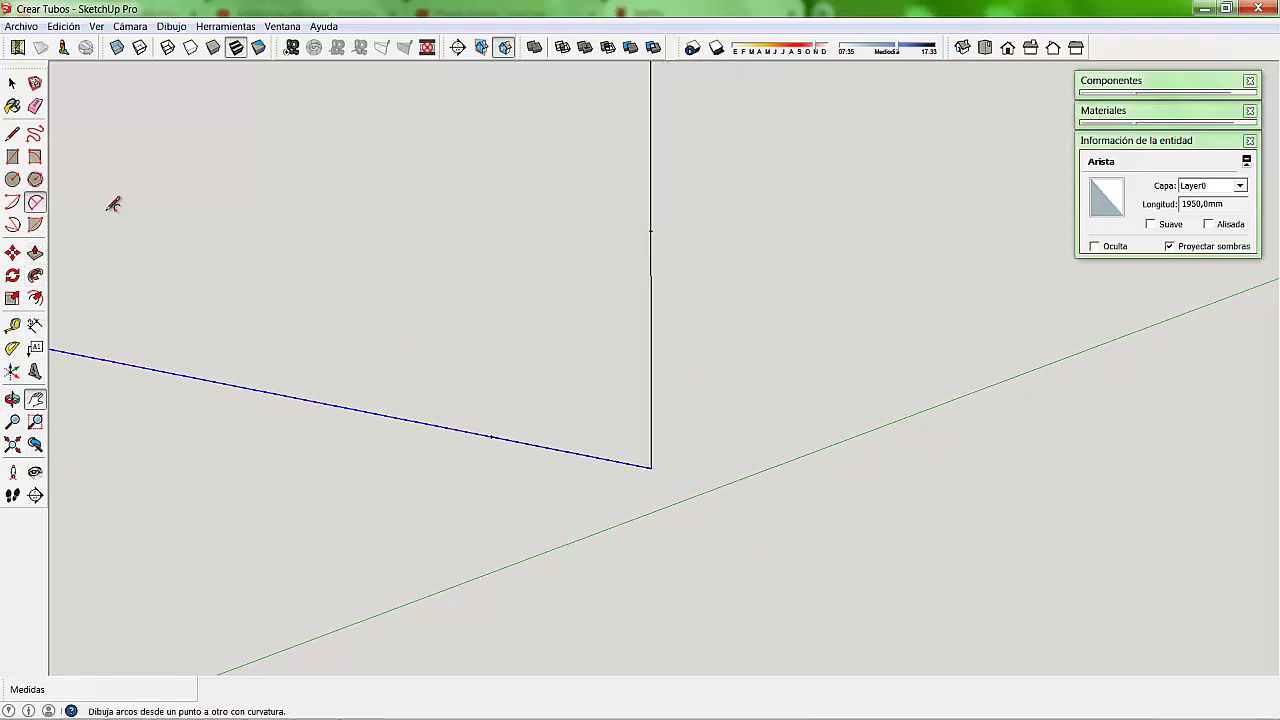
{"action": "left_click", "coordinate": [491, 437]}
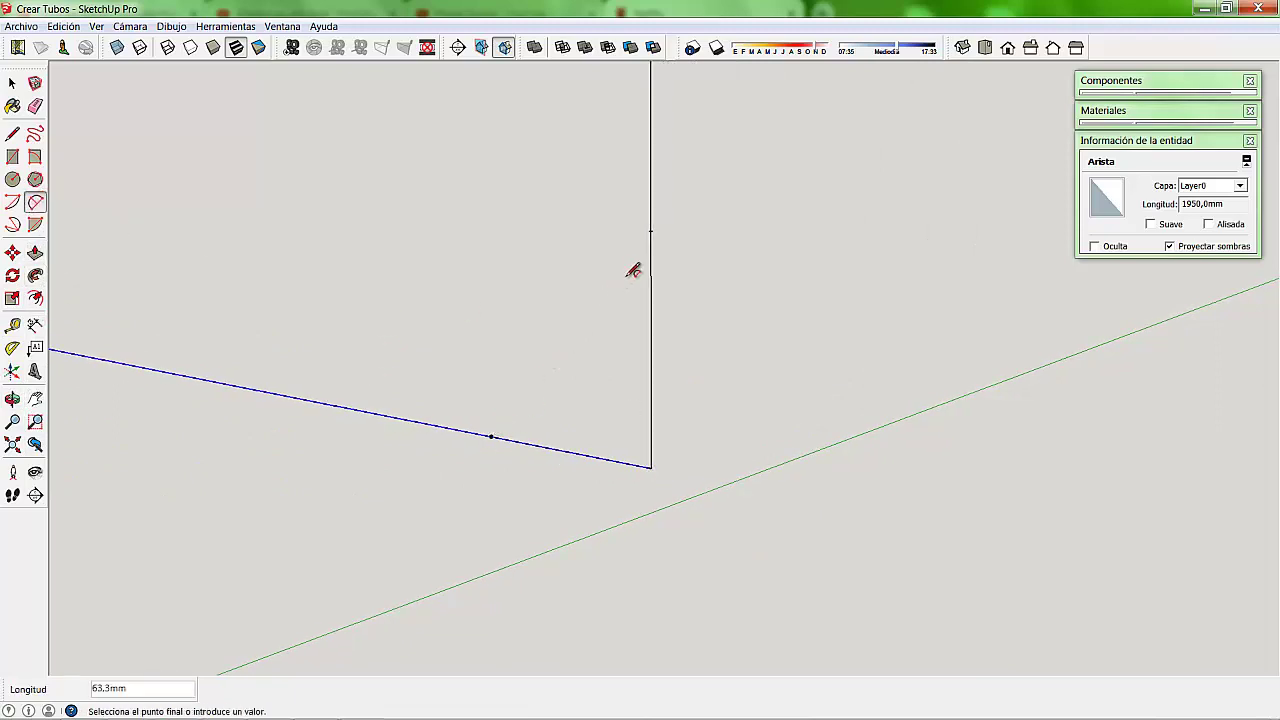
{"action": "left_click", "coordinate": [651, 231]}
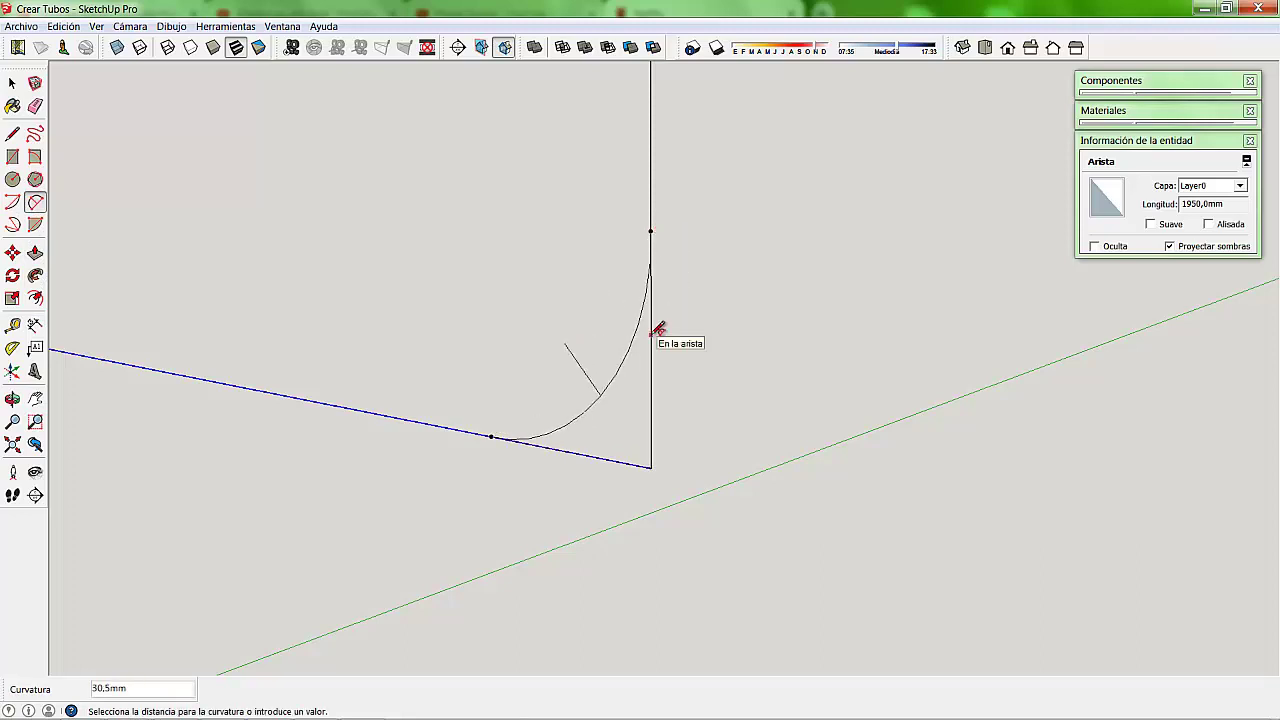
{"action": "type", "text": "30"}
{"action": "key", "text": "Return"}
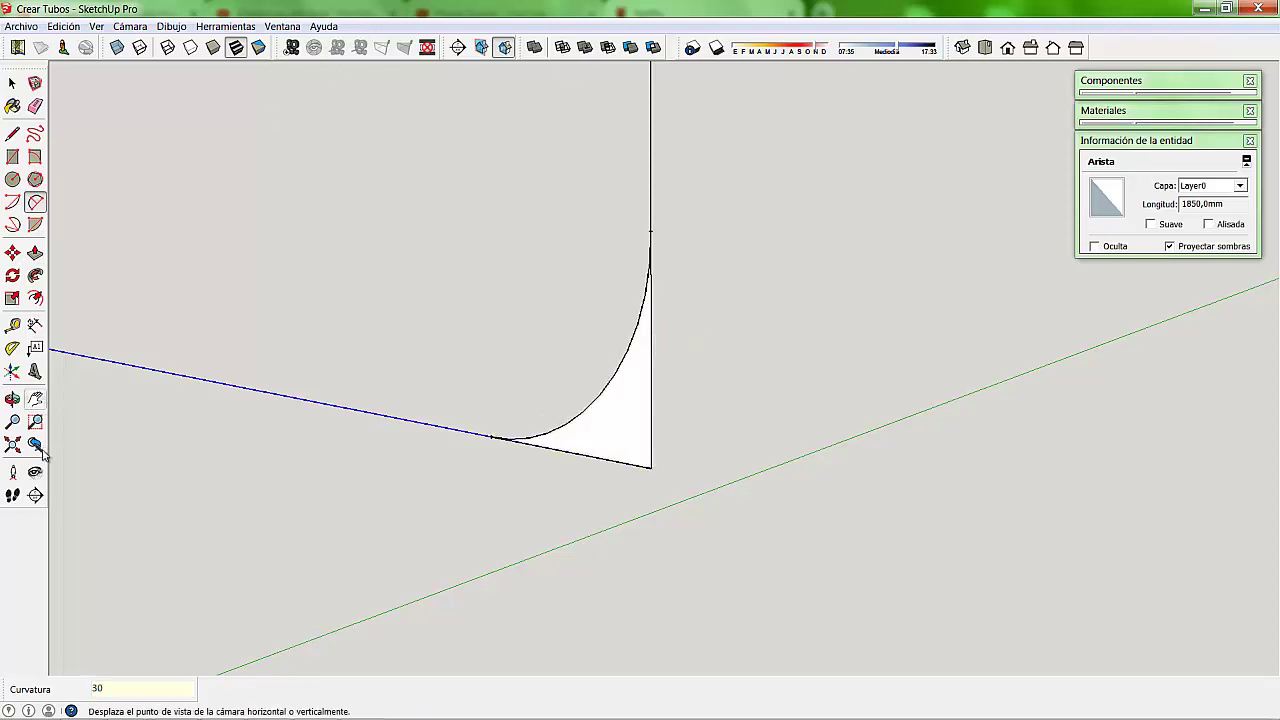
- Delete the leftover sharp corner edges, face and dashed guide
{"action": "left_click", "coordinate": [12, 84]}
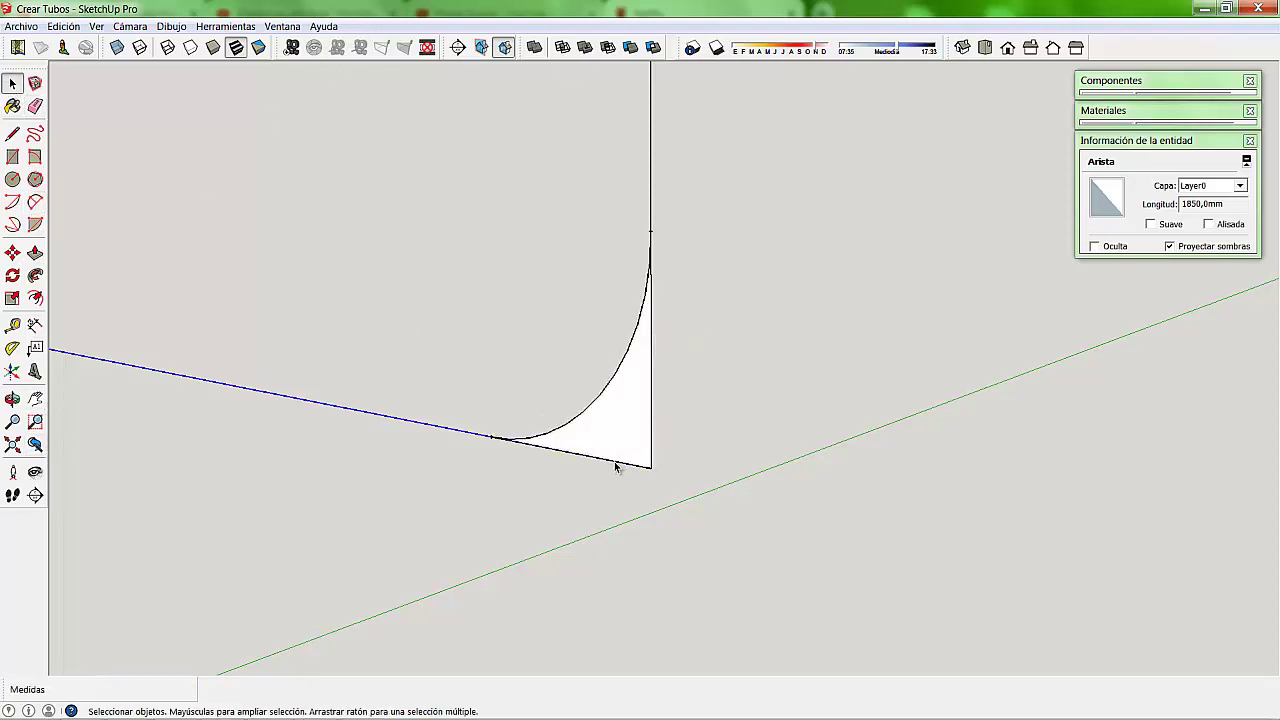
{"action": "key", "text": "Delete"}
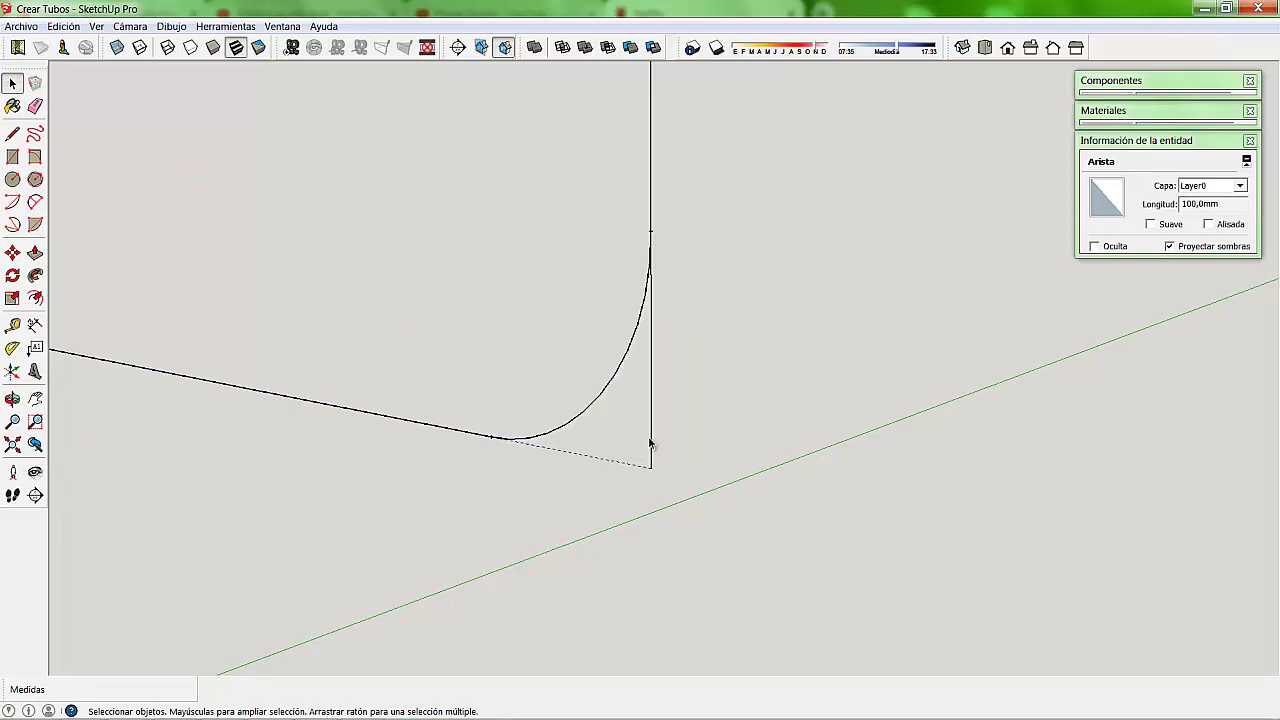
{"action": "left_click", "coordinate": [654, 444]}
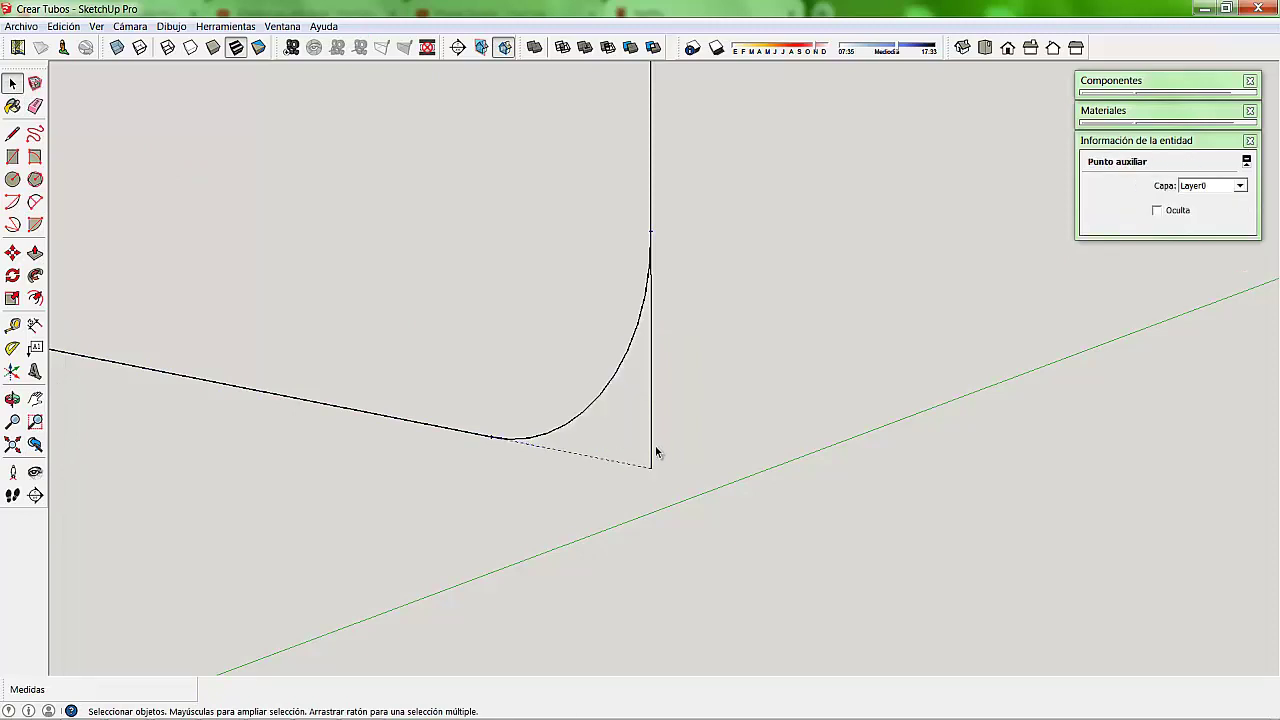
{"action": "left_click", "coordinate": [652, 447]}
{"action": "key", "text": "Delete"}
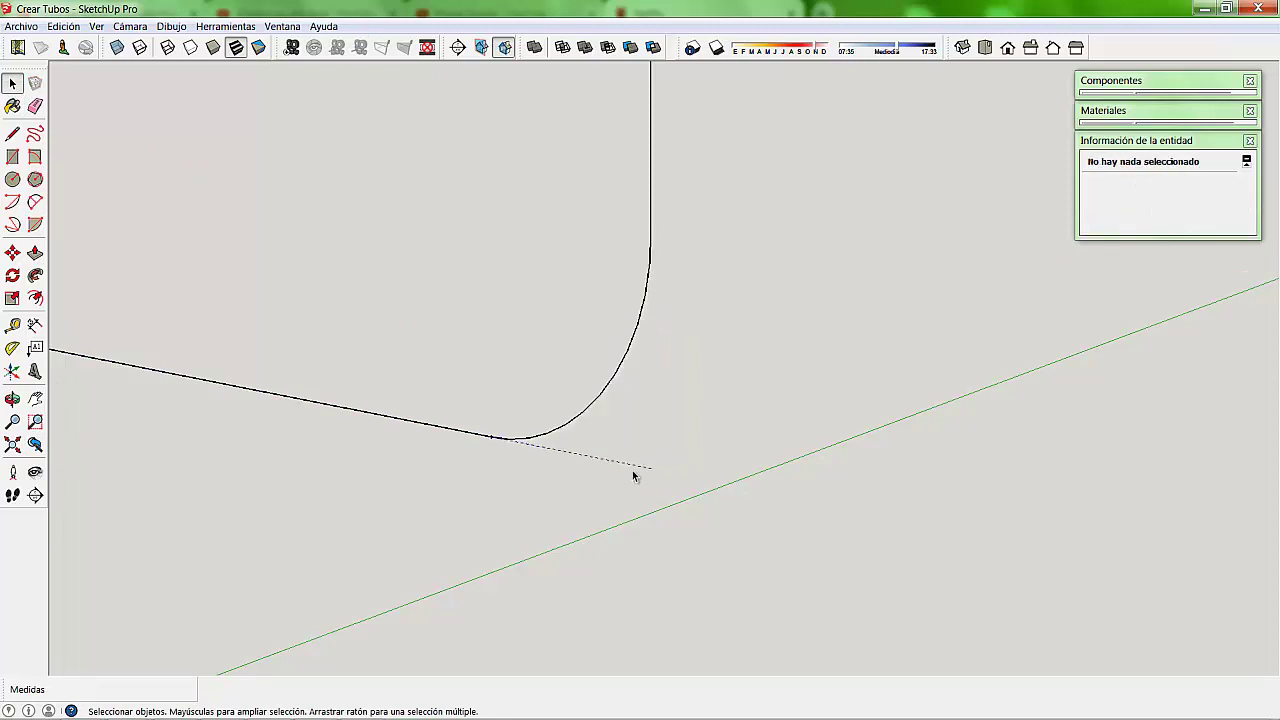
{"action": "left_click", "coordinate": [649, 470]}
{"action": "key", "text": "Delete"}
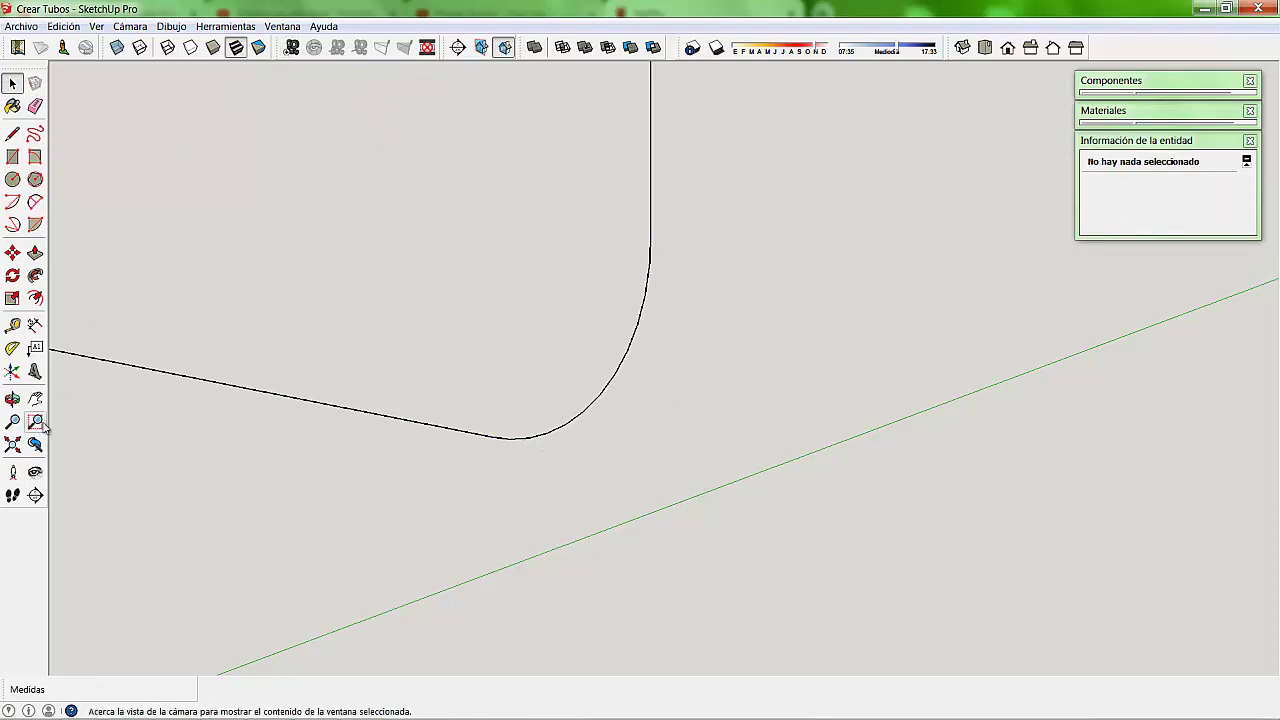
- Orbit the view to bring the path's other corner into view
{"action": "left_click", "coordinate": [12, 398]}
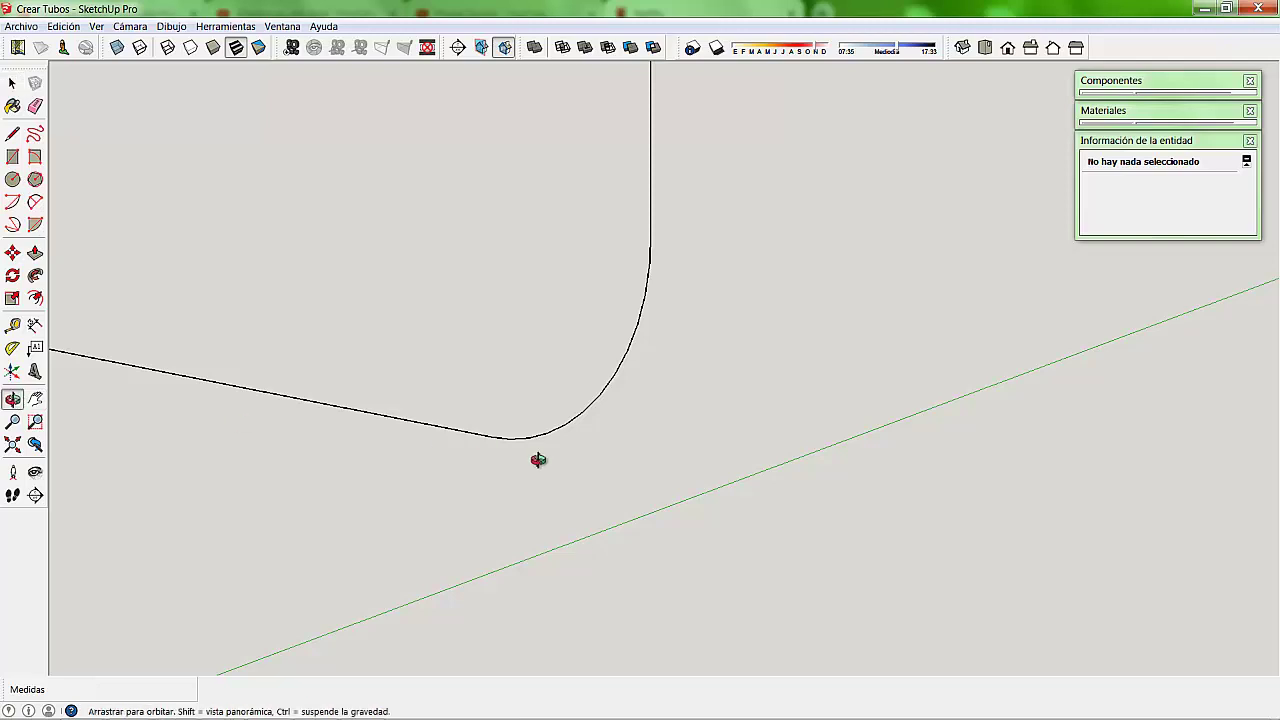
{"action": "mouse_move", "coordinate": [526, 457]}
{"action": "left_mouse_down"}
{"action": "mouse_move", "coordinate": [709, 443]}
{"action": "mouse_move", "coordinate": [777, 257]}
{"action": "mouse_move", "coordinate": [406, 289]}
{"action": "mouse_move", "coordinate": [637, 280]}
{"action": "mouse_move", "coordinate": [571, 274]}
{"action": "mouse_move", "coordinate": [709, 300]}
{"action": "mouse_move", "coordinate": [373, 416]}
{"action": "left_mouse_up"}
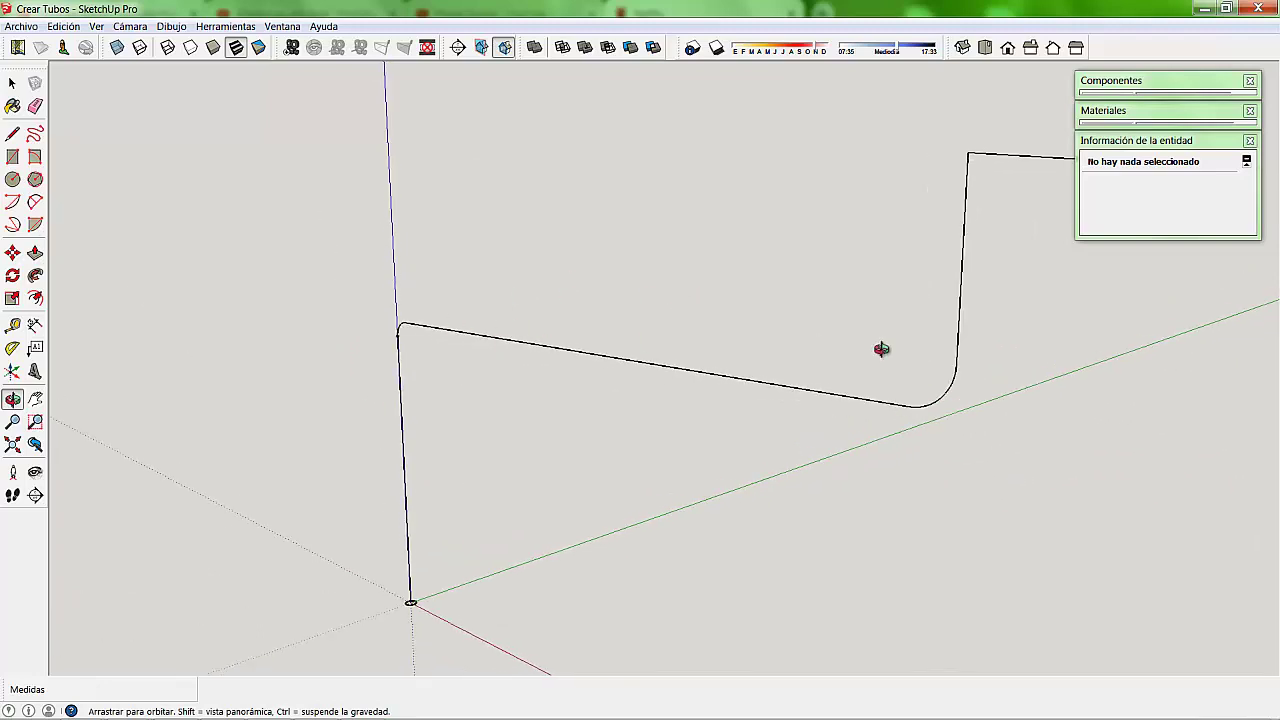
{"action": "left_click_drag", "start_coordinate": [774, 320], "coordinate": [660, 329]}
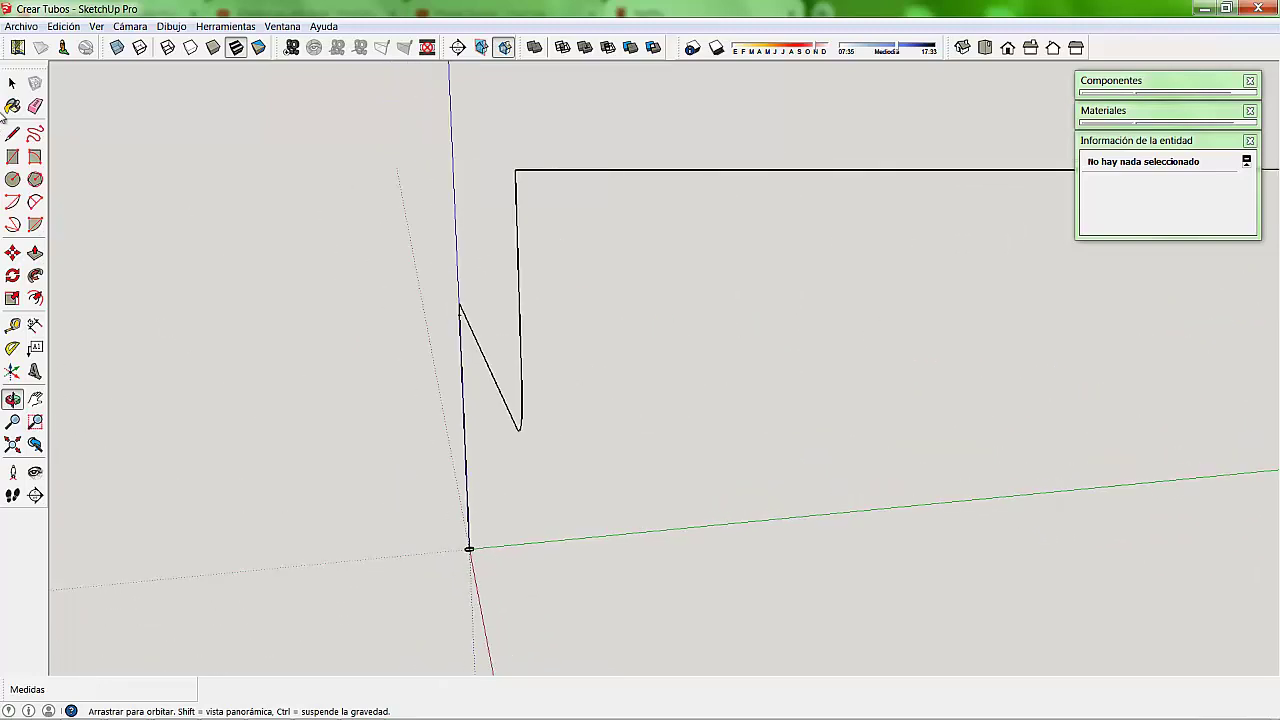
{"action": "left_click", "coordinate": [12, 83]}
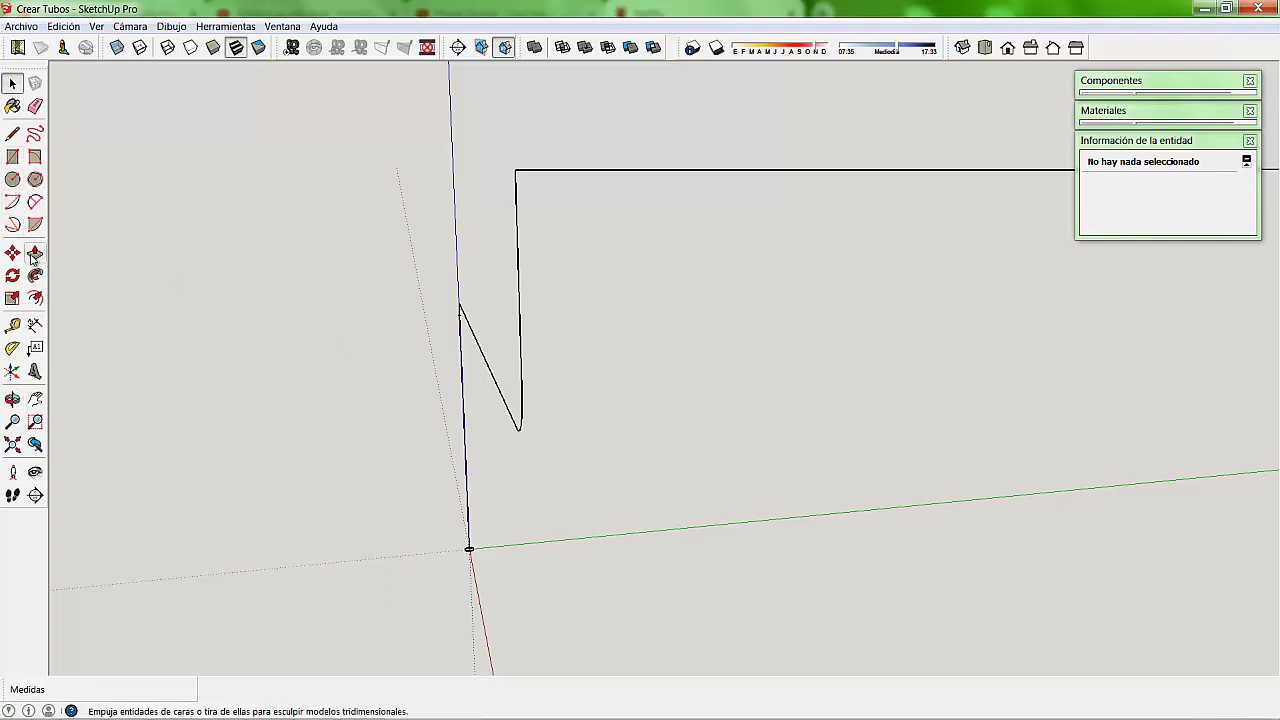
{"action": "left_click", "coordinate": [9, 140]}
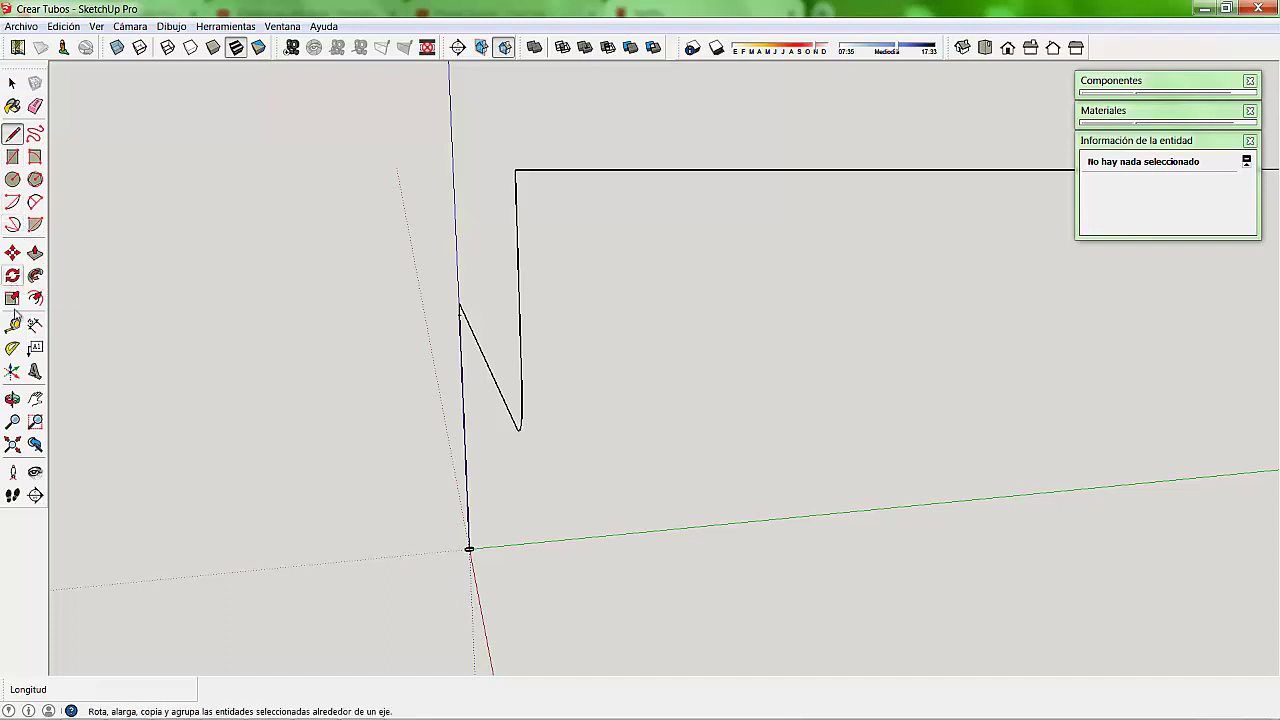
- Place a guide point 100 mm from that corner's endpoint
{"action": "left_click", "coordinate": [12, 325]}
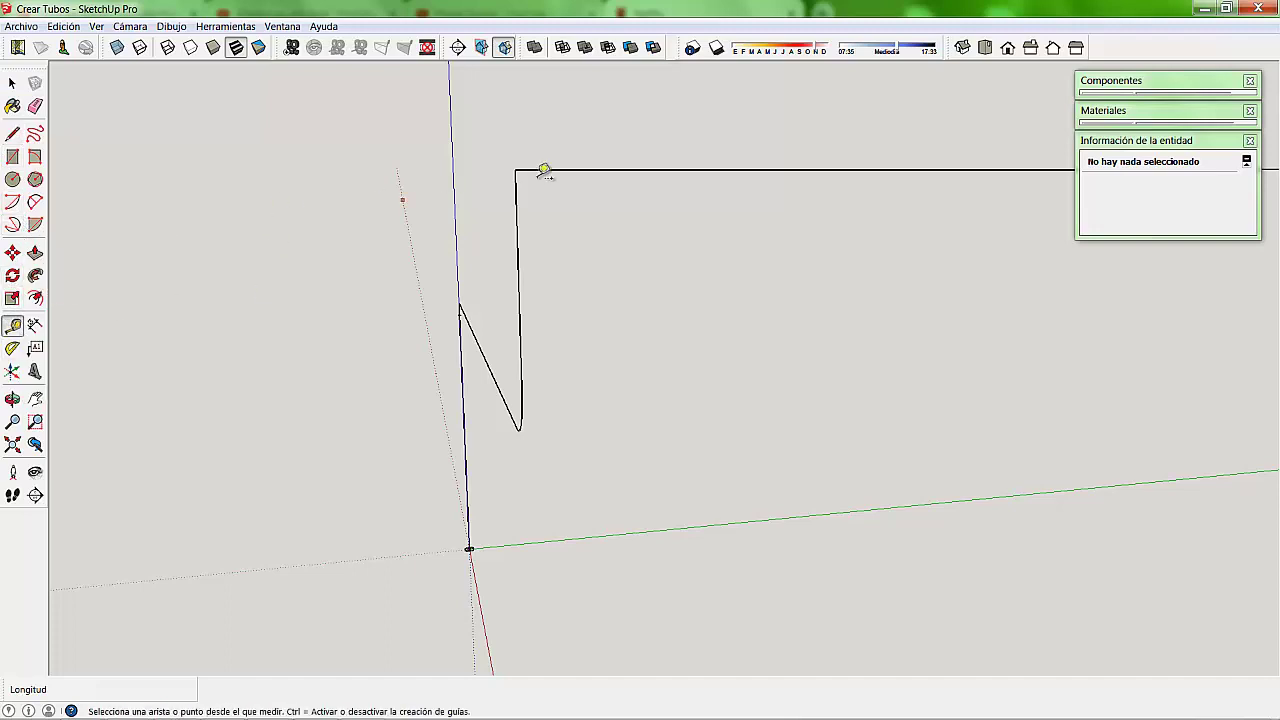
{"action": "left_click", "coordinate": [515, 170]}
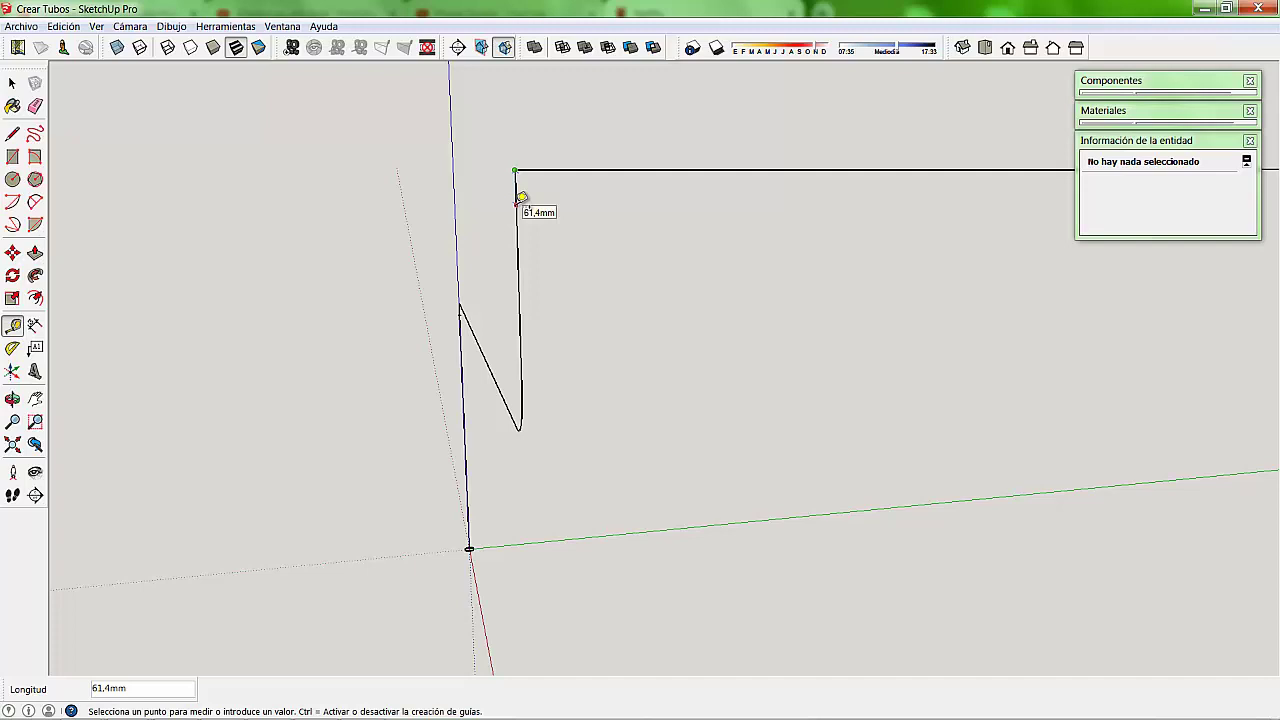
{"action": "type", "text": "100"}
{"action": "key", "text": "Return"}
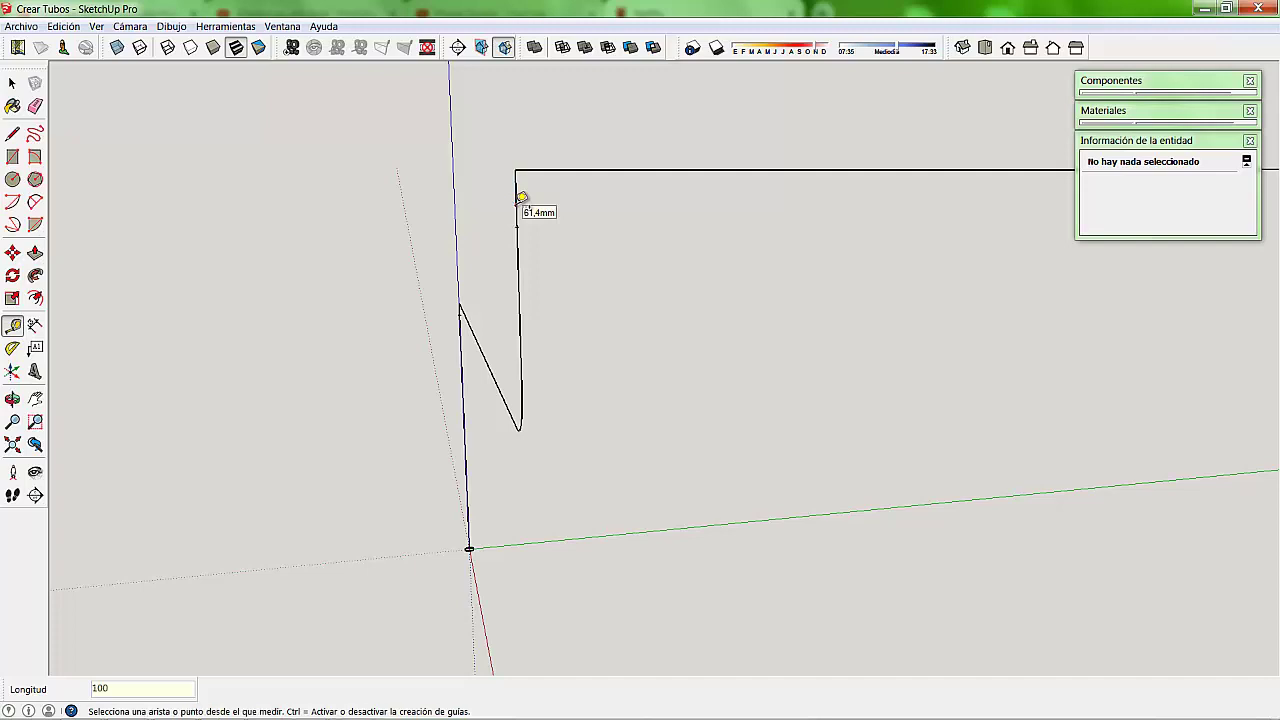
{"action": "left_click", "coordinate": [524, 168]}
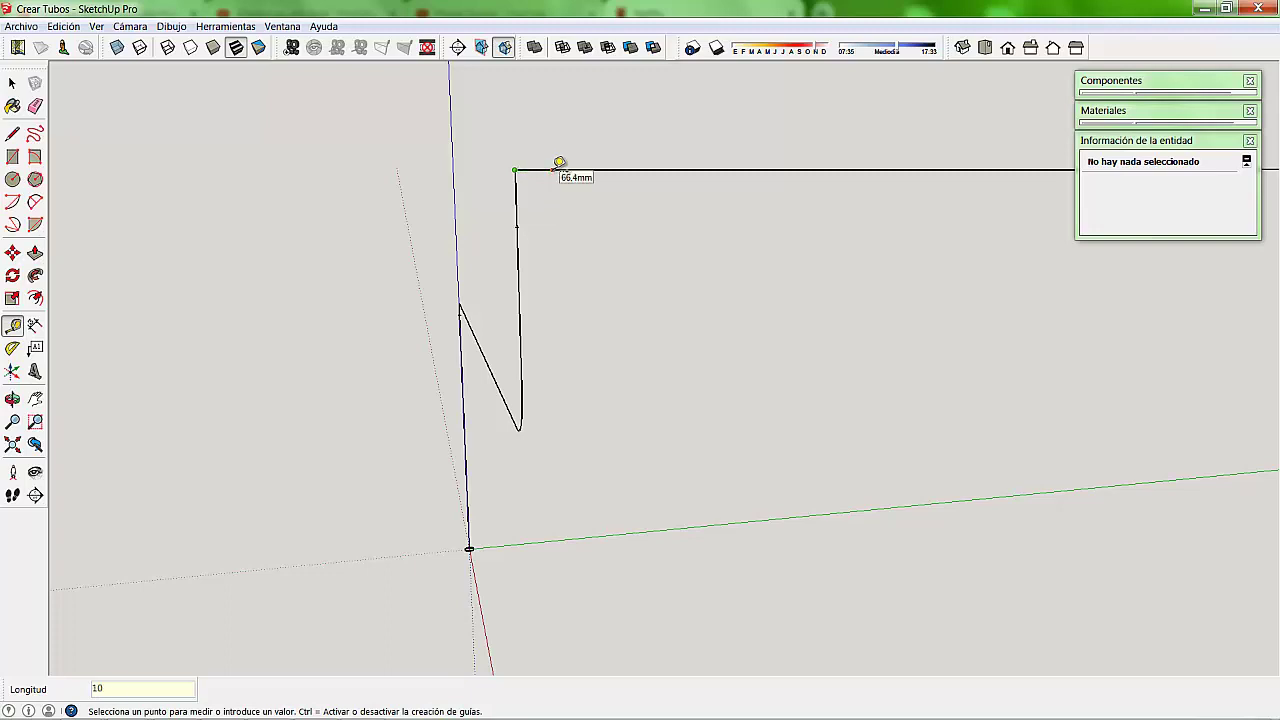
{"action": "key", "text": "Escape"}
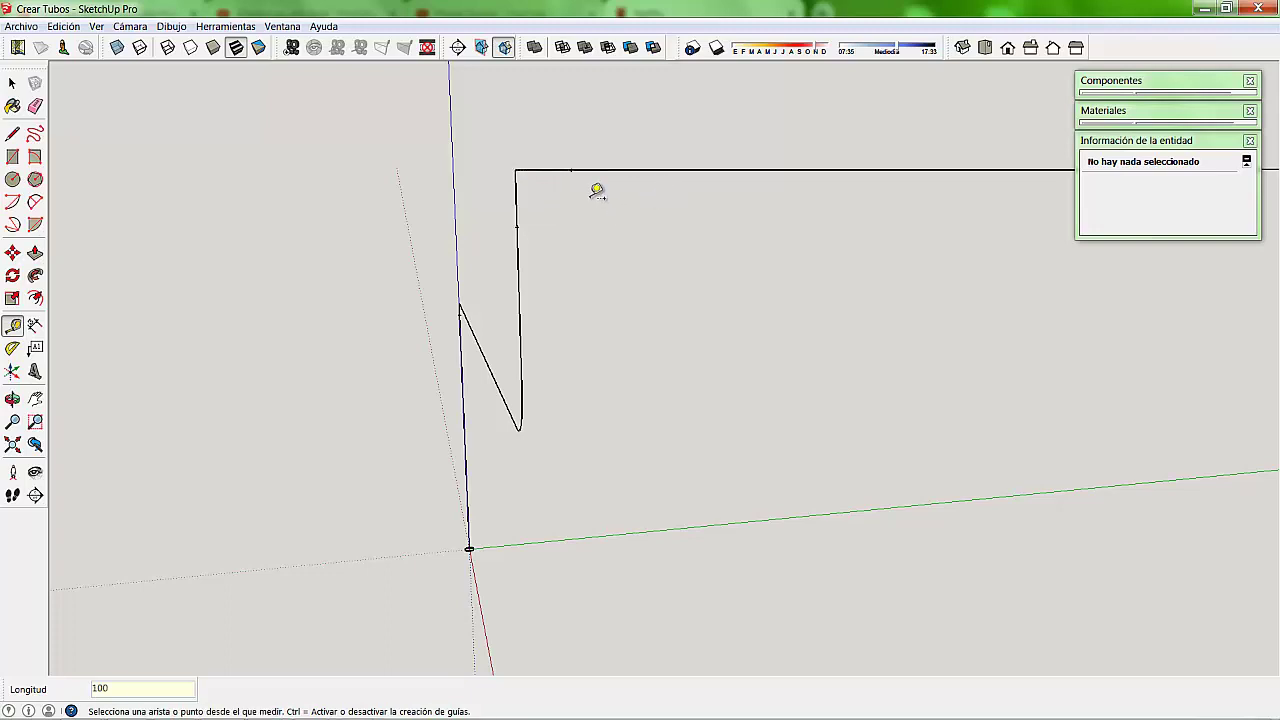
{"action": "scroll", "coordinate": [596, 194], "scroll_direction": "down", "scroll_amount": 1}
{"action": "scroll", "coordinate": [606, 218], "scroll_direction": "up", "scroll_amount": 1}
{"action": "scroll", "coordinate": [606, 218], "scroll_direction": "up", "scroll_amount": 2}
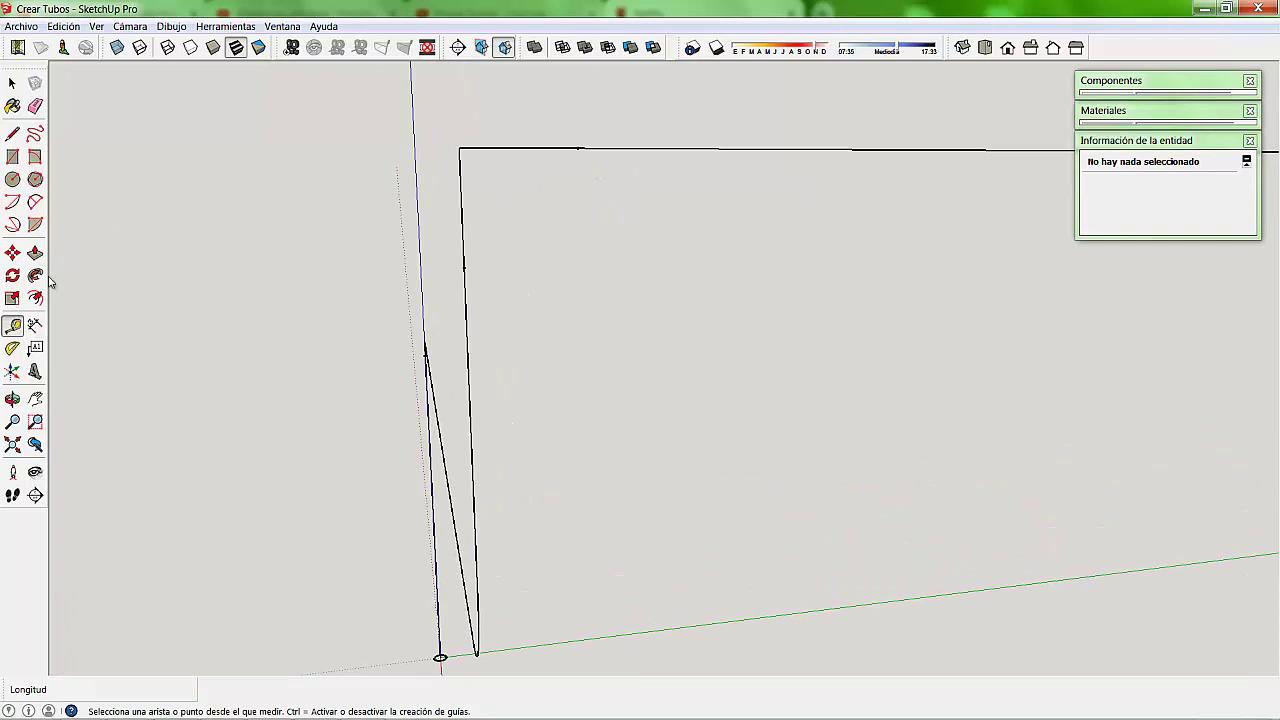
- Draw a curvature-30 arc joining the vertical and top edges at the corner
{"action": "left_click", "coordinate": [35, 201]}
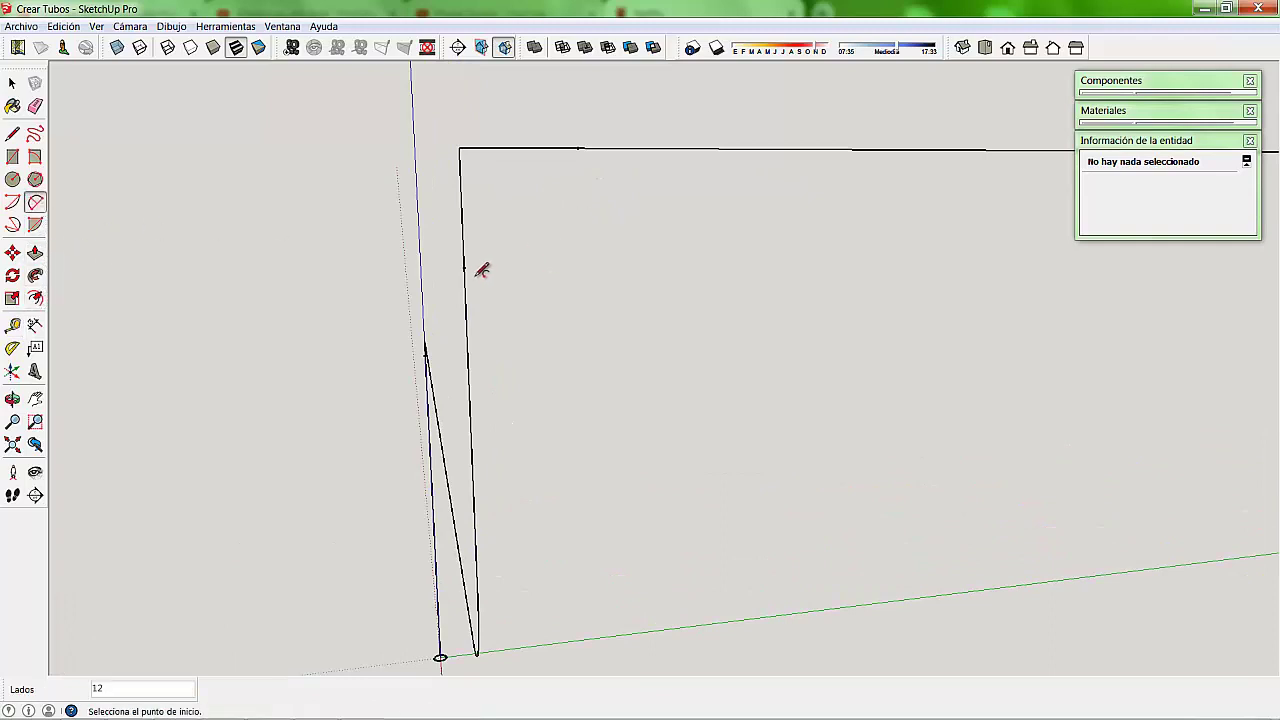
{"action": "left_click", "coordinate": [464, 266]}
{"action": "left_click", "coordinate": [577, 148]}
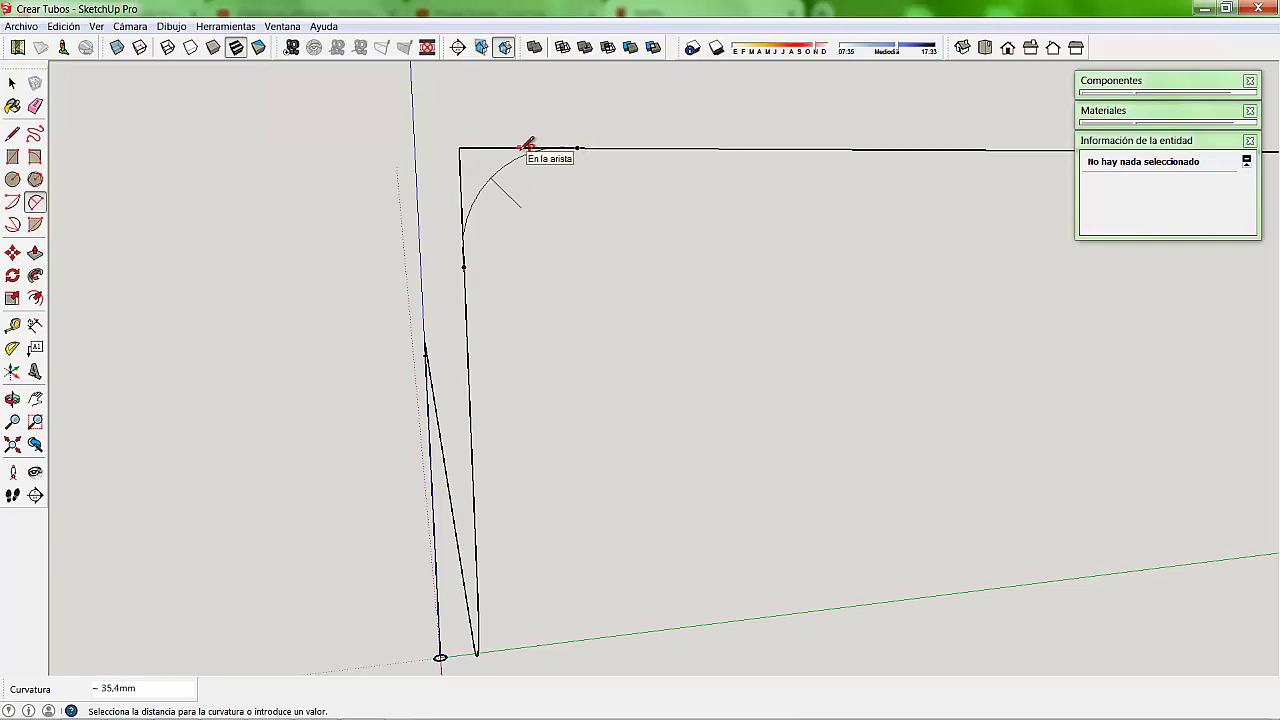
{"action": "type", "text": "30"}
{"action": "key", "text": "Return"}
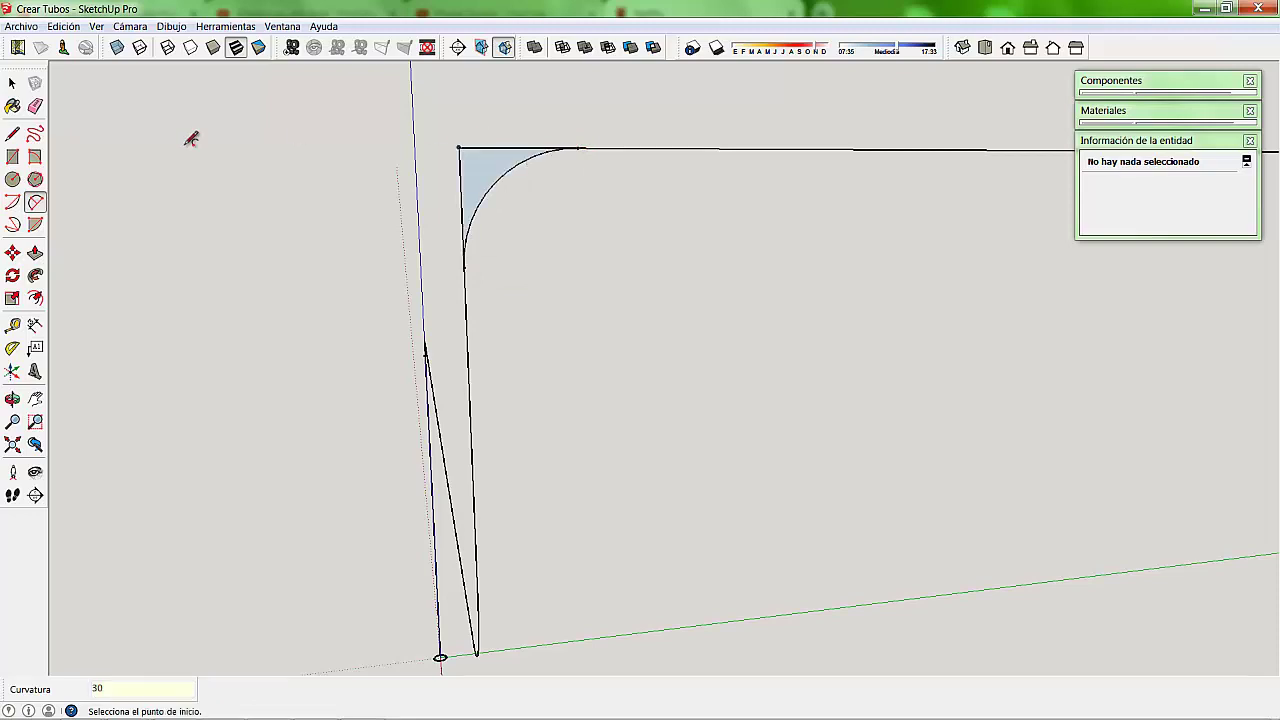
- Delete the leftover straight corner edges, face and dashed guides
{"action": "key", "text": "space"}
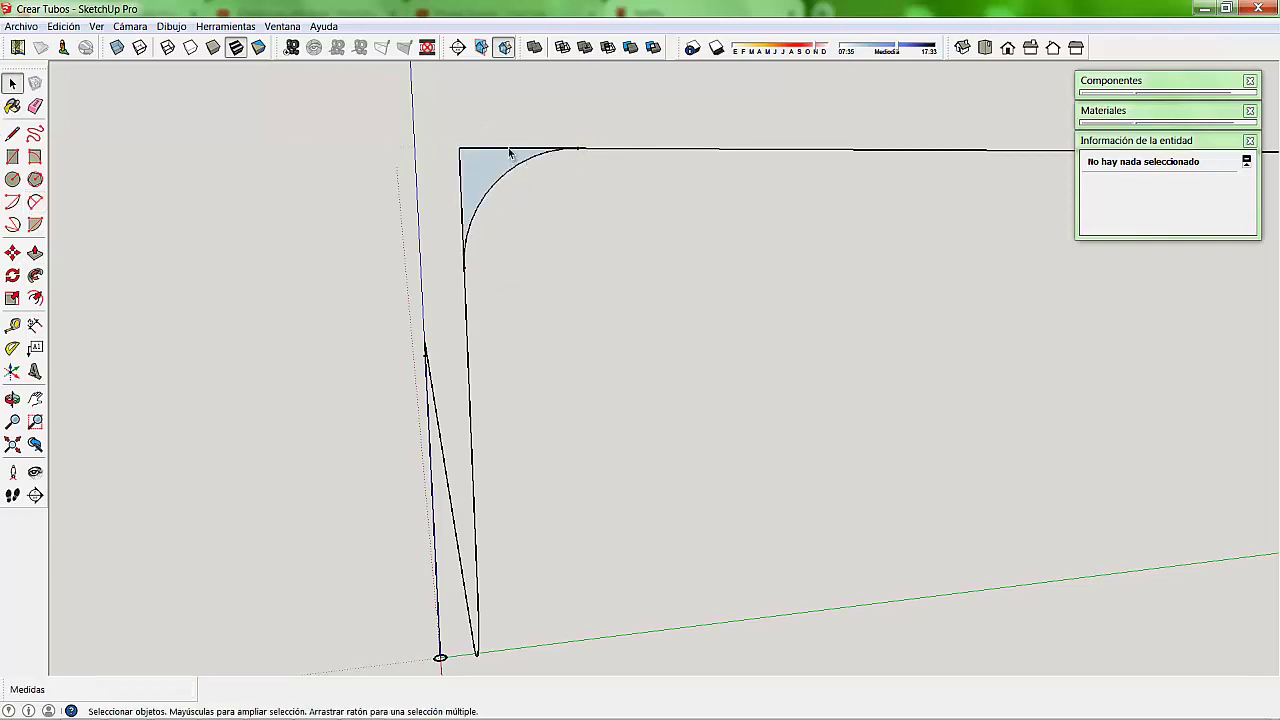
{"action": "left_click", "coordinate": [509, 150]}
{"action": "key", "text": "Delete"}
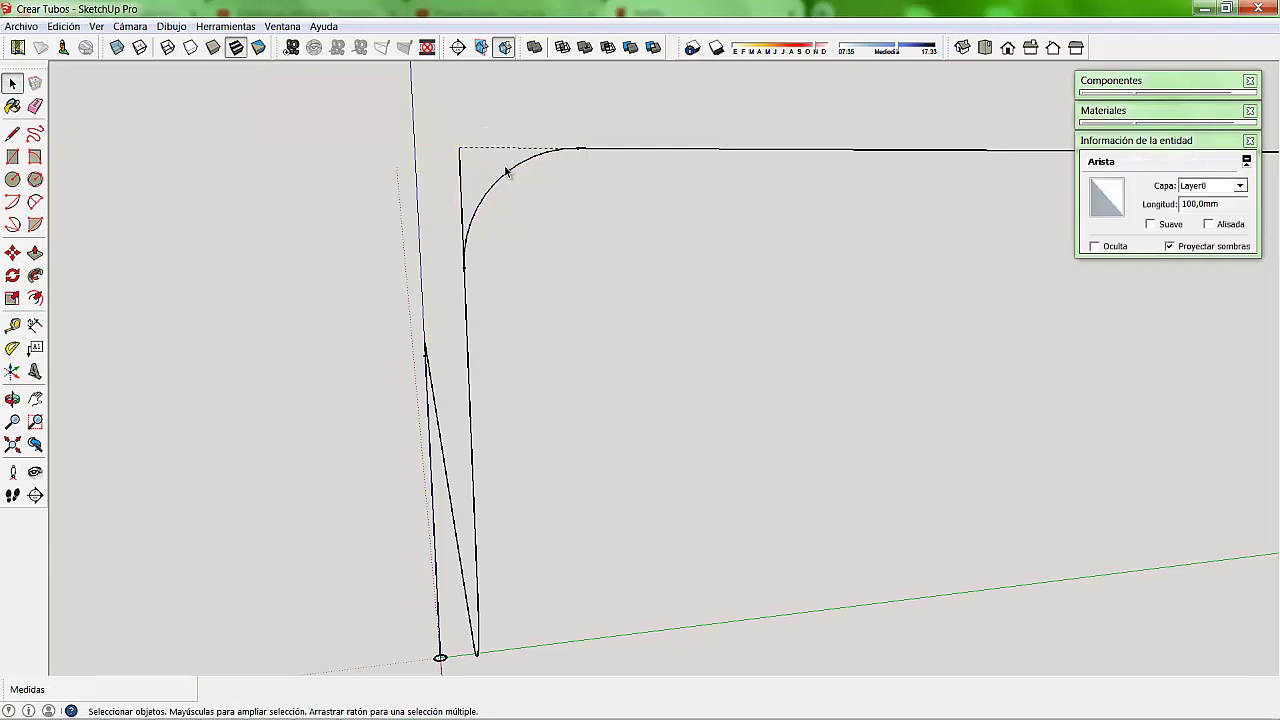
{"action": "scroll", "coordinate": [603, 152], "scroll_direction": "up", "scroll_amount": 2}
{"action": "scroll", "coordinate": [604, 145], "scroll_direction": "up", "scroll_amount": 3}
{"action": "scroll", "coordinate": [604, 150], "scroll_direction": "down", "scroll_amount": 1}
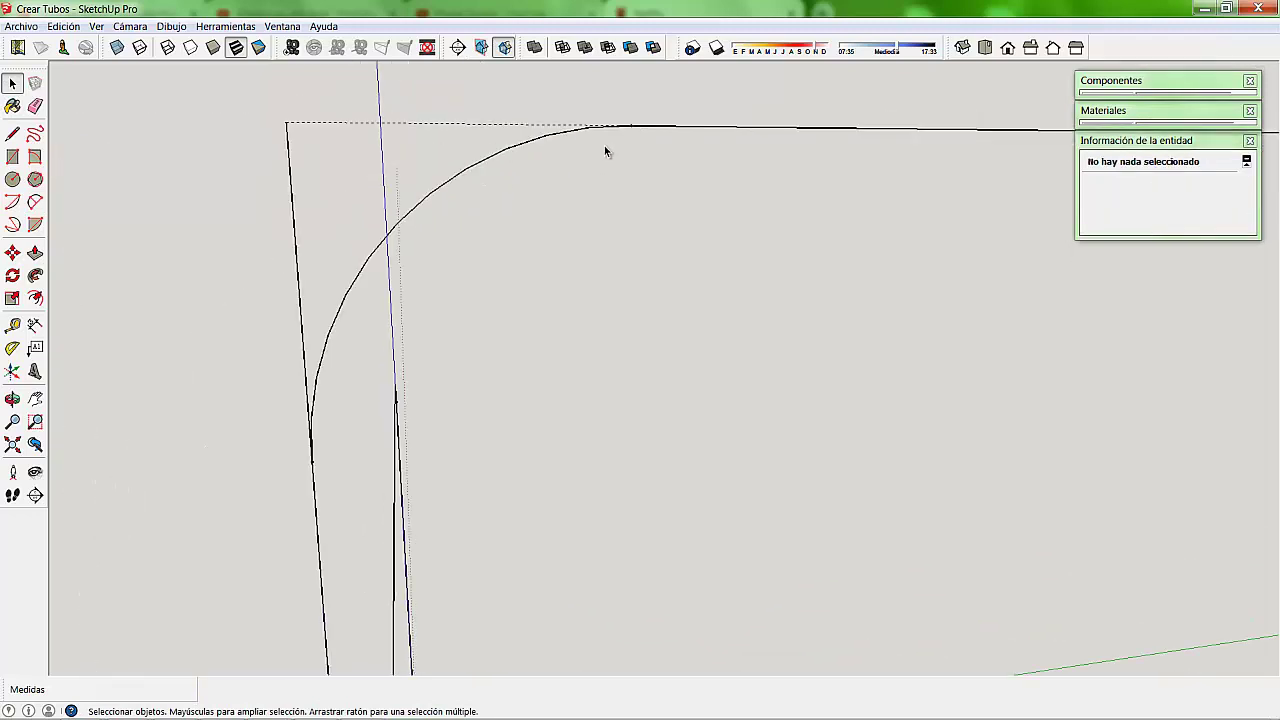
{"action": "left_click", "coordinate": [298, 262]}
{"action": "key", "text": "Delete"}
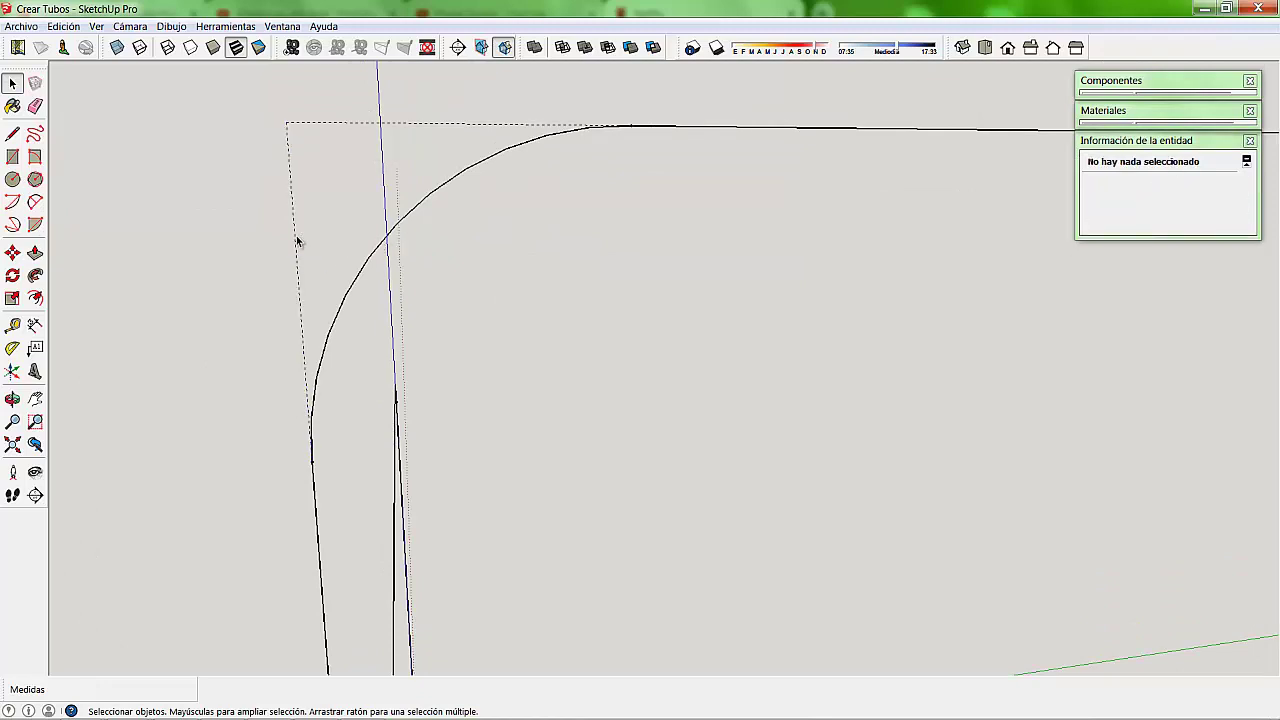
{"action": "left_click", "coordinate": [314, 123]}
{"action": "key", "text": "Delete"}
{"action": "left_click", "coordinate": [314, 123]}
{"action": "key", "text": "Delete"}
- Set the first corner arc to 30 segments in Entity Info
{"action": "left_click", "coordinate": [412, 216]}
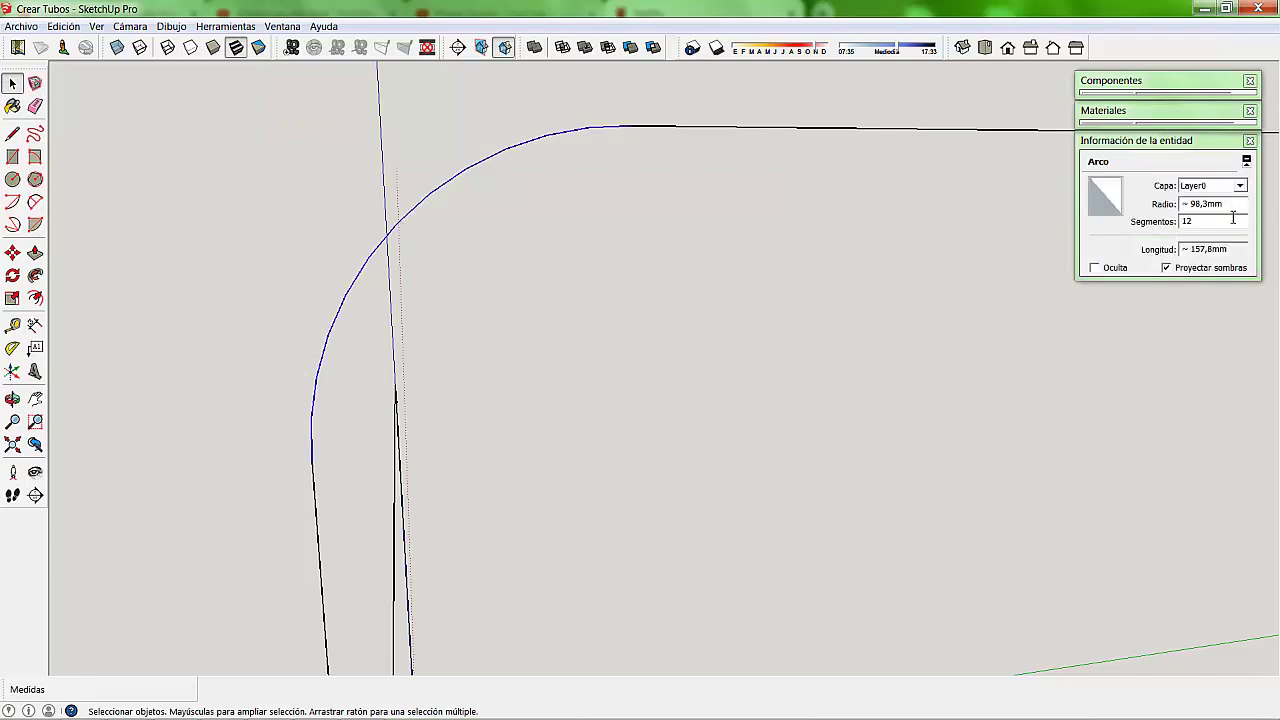
{"action": "left_click", "coordinate": [1103, 225]}
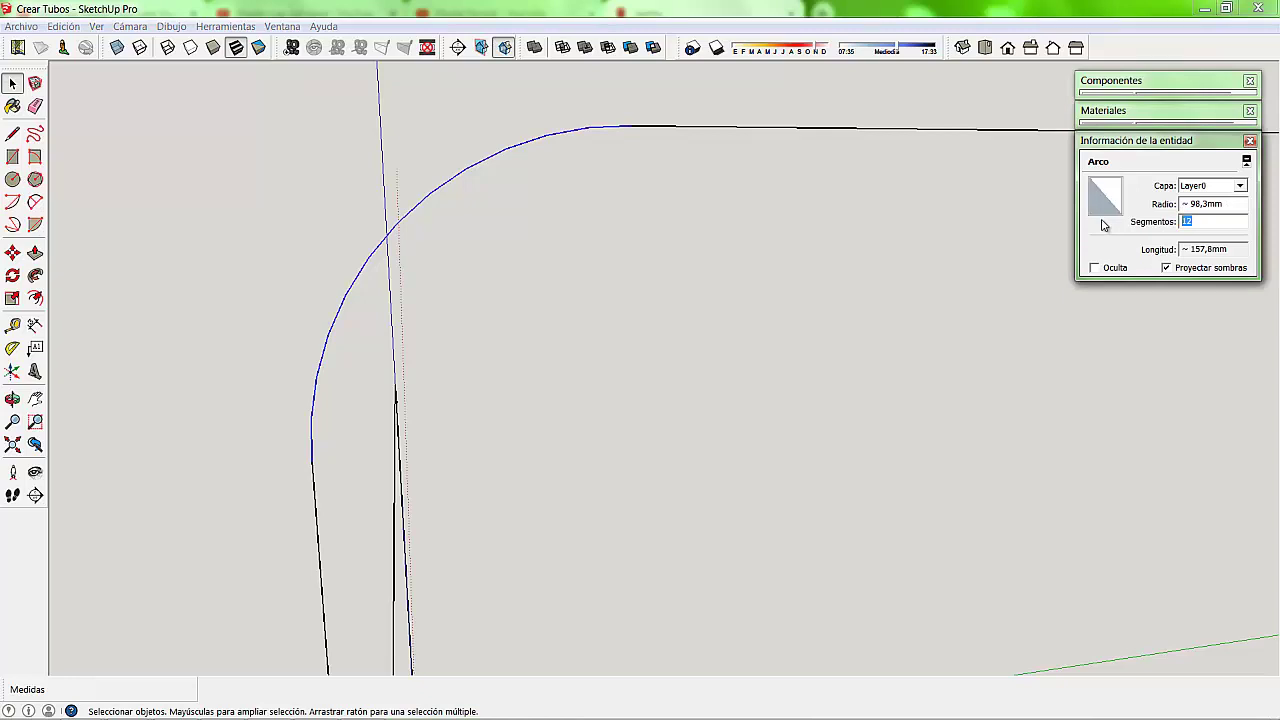
{"action": "type", "text": "30"}
{"action": "key", "text": "Return"}
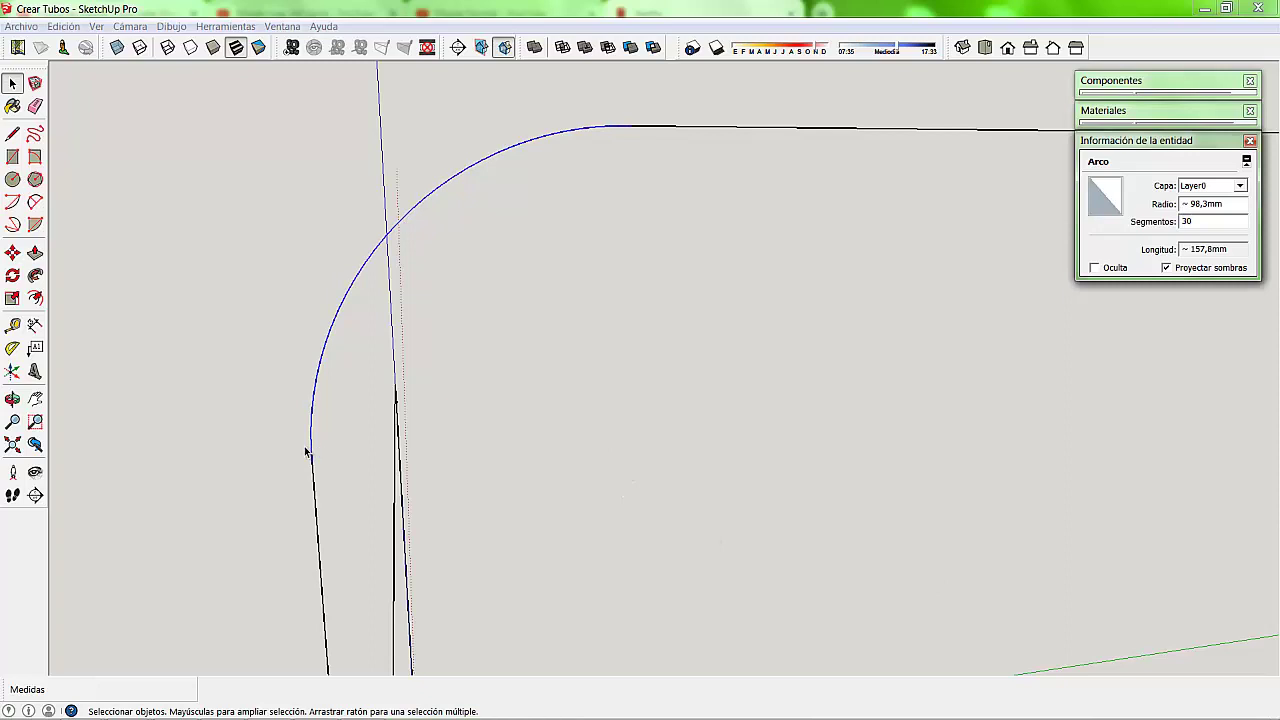
{"action": "scroll", "coordinate": [500, 353], "scroll_direction": "down", "scroll_amount": 5}
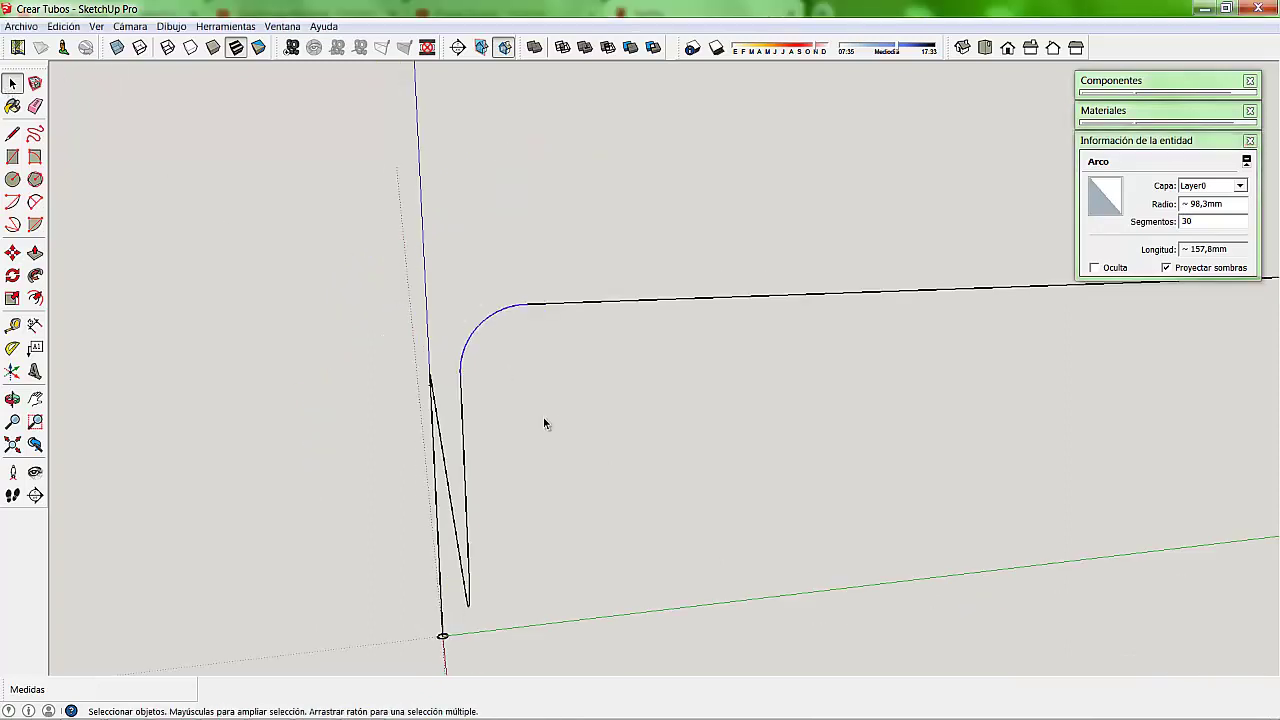
{"action": "scroll", "coordinate": [538, 470], "scroll_direction": "down", "scroll_amount": 2}
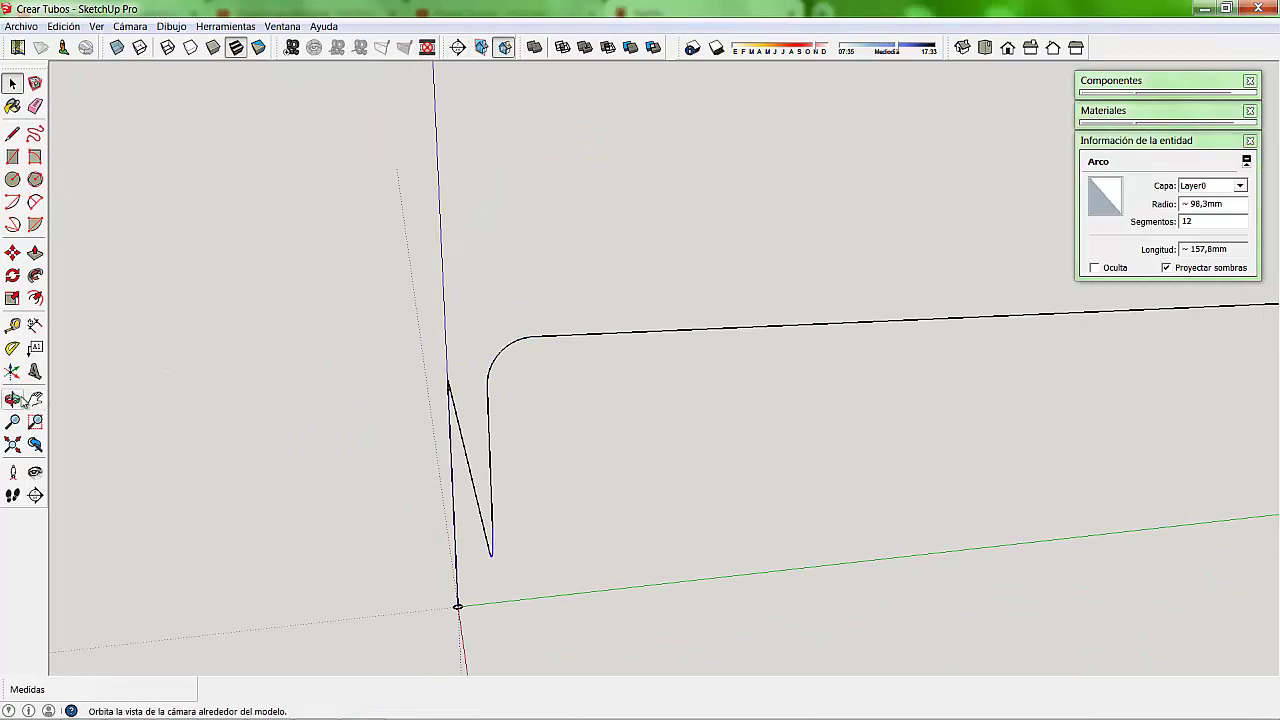
- Orbit to the smaller corner arc and select it to give it 30 segments
{"action": "left_click", "coordinate": [12, 398]}
{"action": "mouse_move", "coordinate": [623, 591]}
{"action": "left_mouse_down"}
{"action": "mouse_move", "coordinate": [620, 459]}
{"action": "mouse_move", "coordinate": [279, 316]}
{"action": "left_mouse_up"}
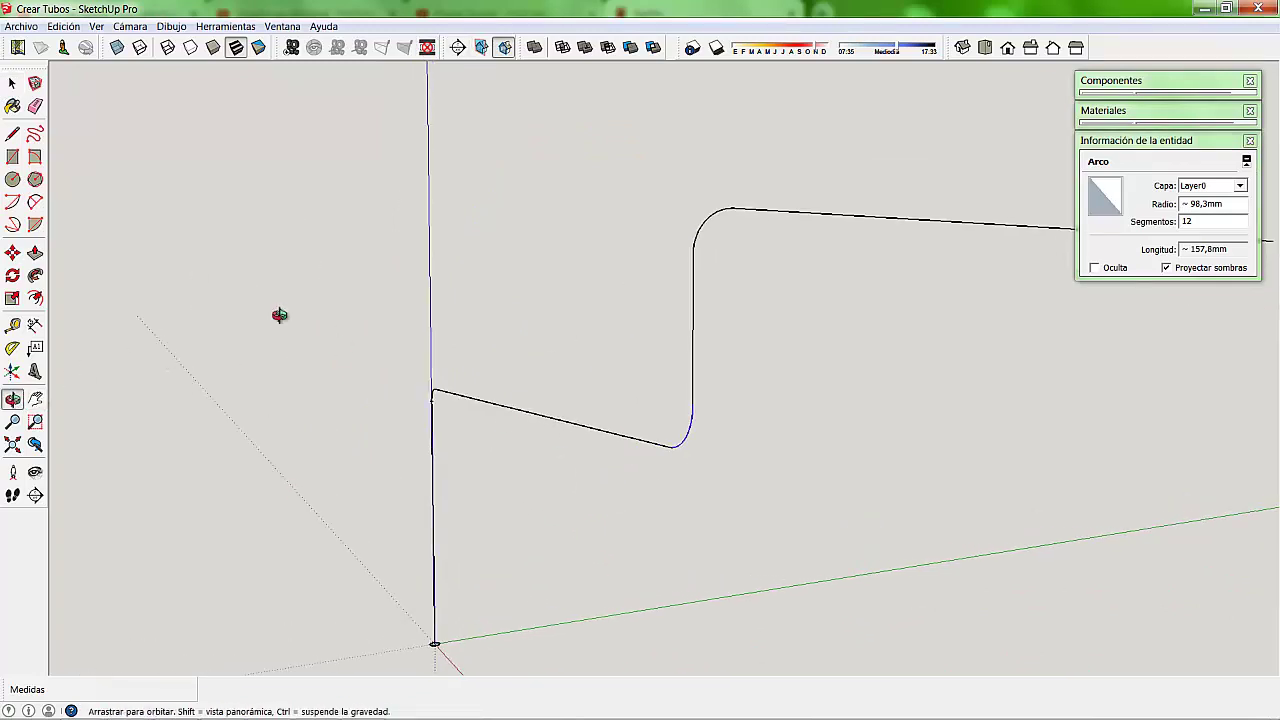
{"action": "left_click", "coordinate": [1123, 224]}
{"action": "type", "text": "30"}
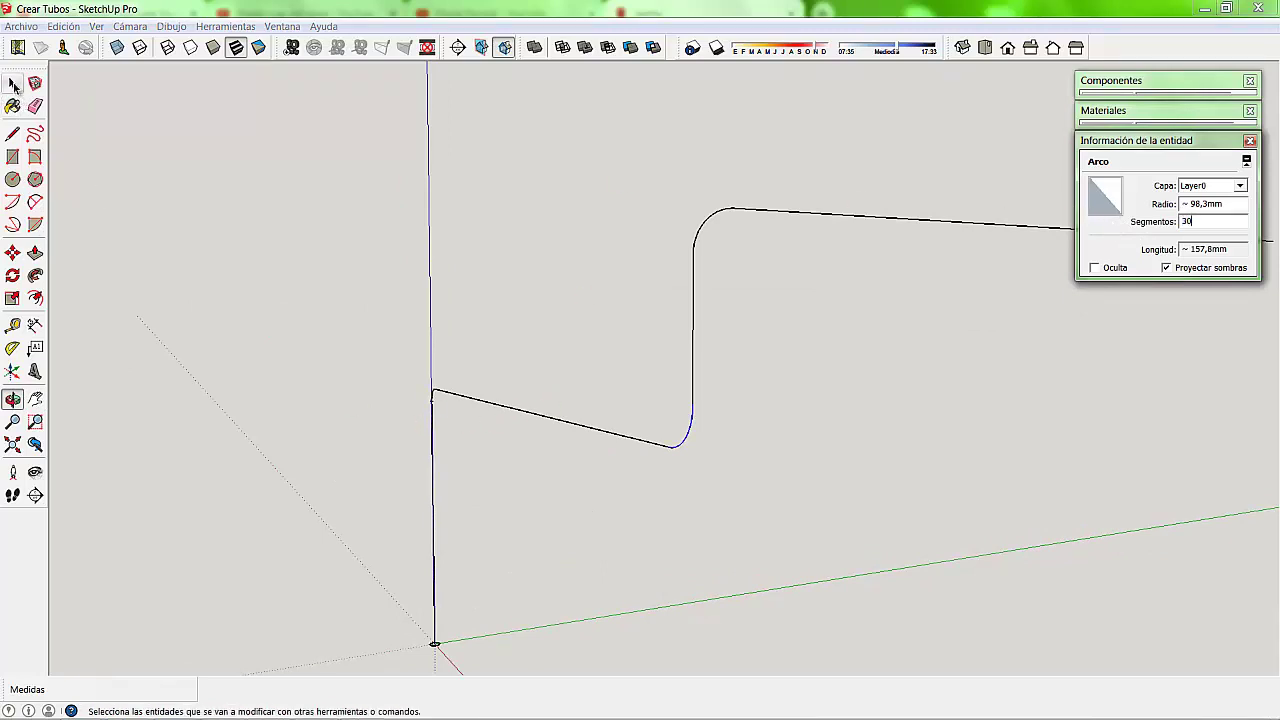
{"action": "left_click", "coordinate": [12, 83]}
{"action": "left_click", "coordinate": [440, 400]}
{"action": "scroll", "coordinate": [462, 408], "scroll_direction": "up", "scroll_amount": 1}
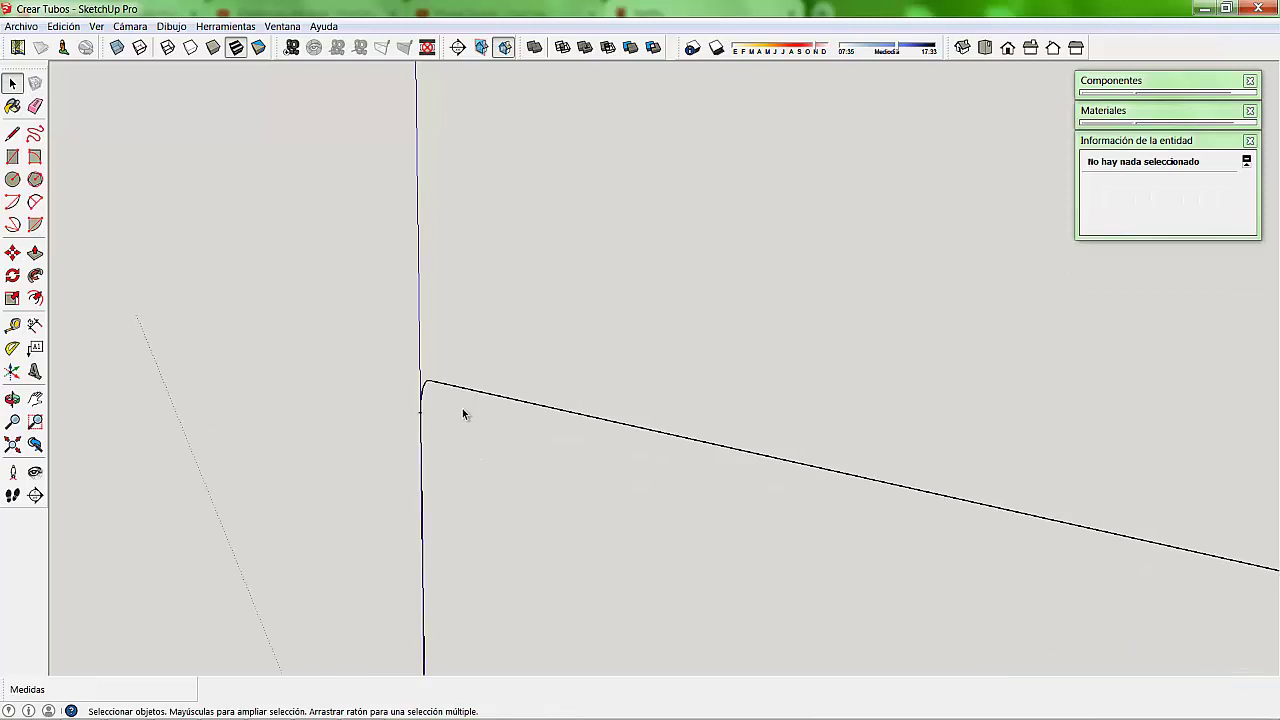
{"action": "scroll", "coordinate": [410, 392], "scroll_direction": "up", "scroll_amount": 2}
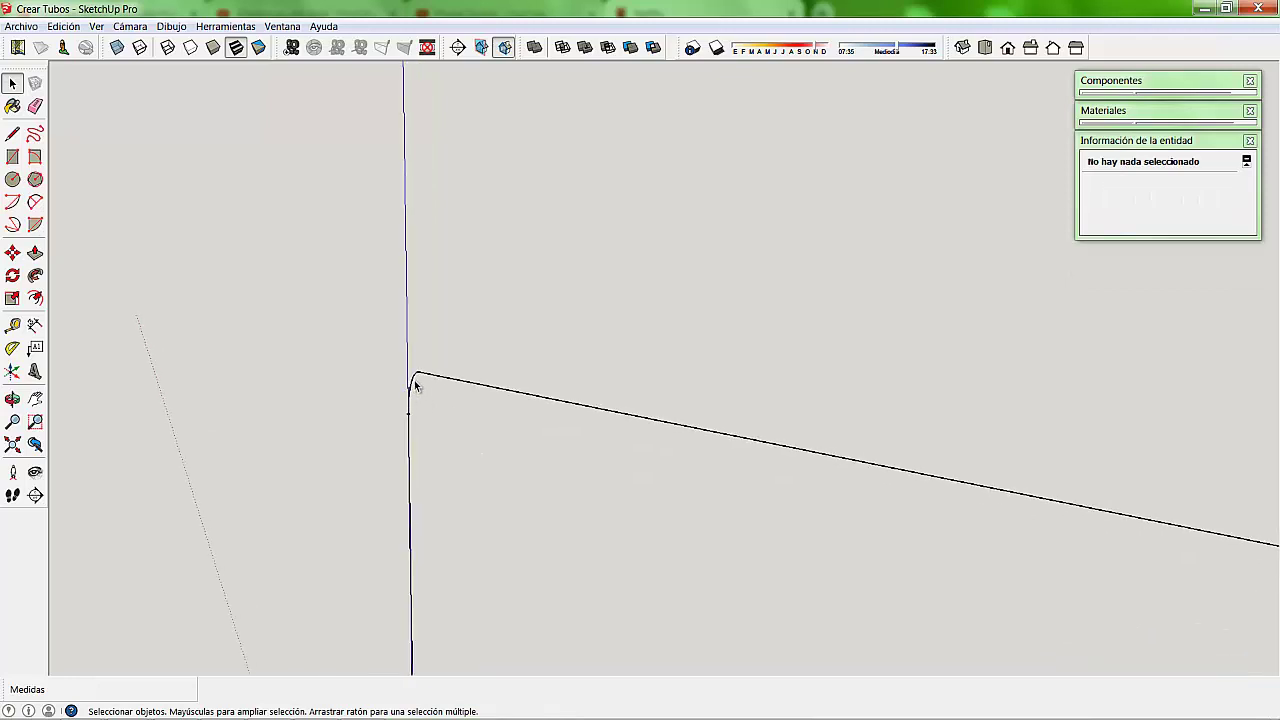
{"action": "left_click", "coordinate": [1228, 222]}
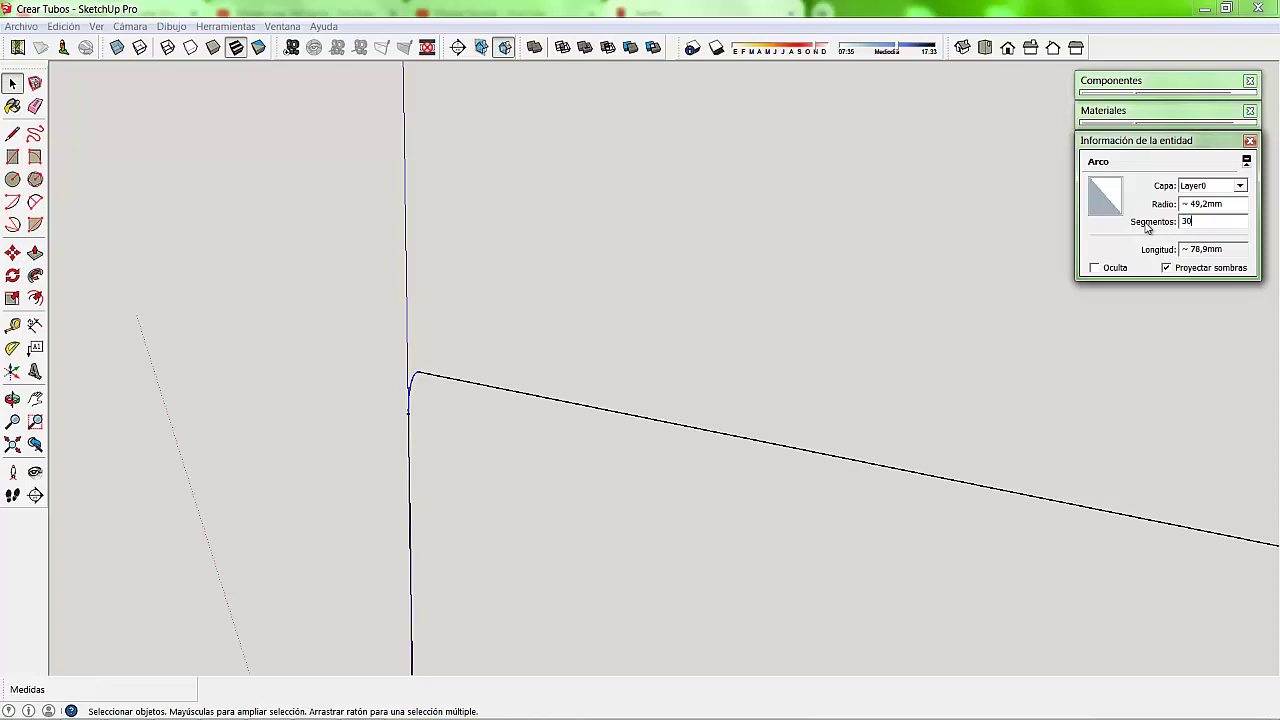
{"action": "scroll", "coordinate": [511, 314], "scroll_direction": "down", "scroll_amount": 2}
{"action": "scroll", "coordinate": [551, 318], "scroll_direction": "down", "scroll_amount": 1}
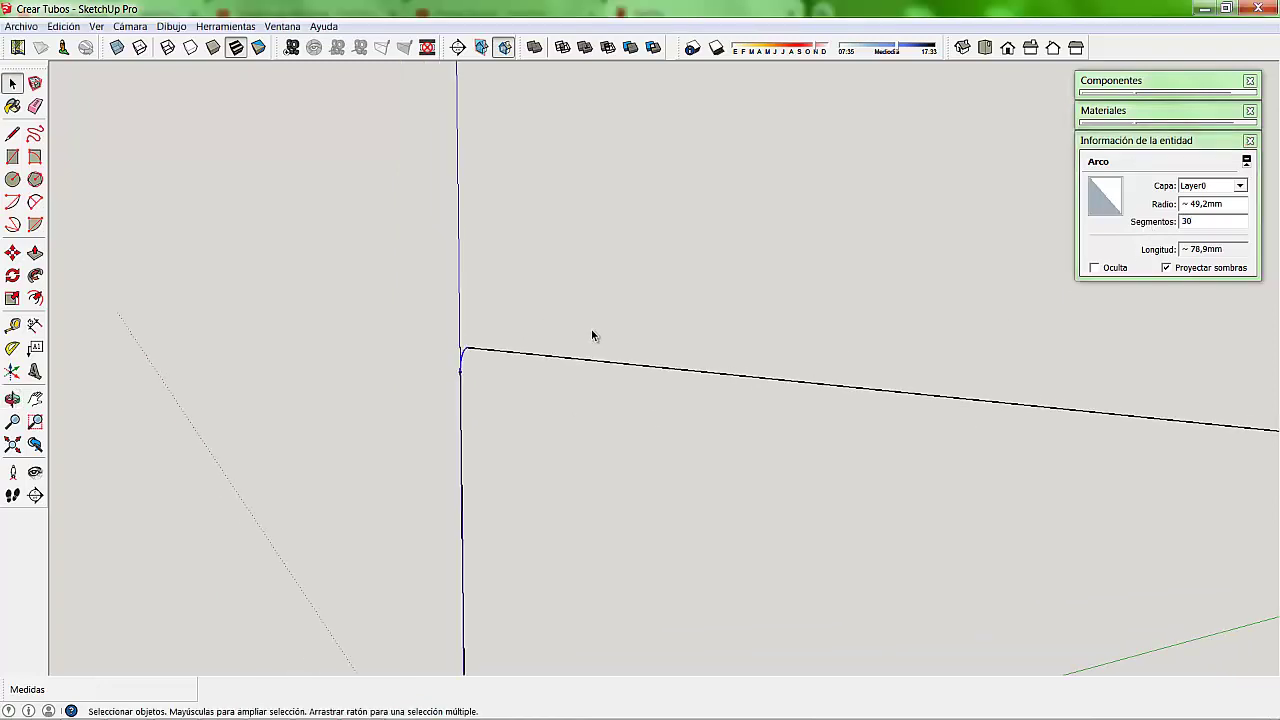
{"action": "scroll", "coordinate": [591, 329], "scroll_direction": "down", "scroll_amount": 2}
{"action": "scroll", "coordinate": [760, 385], "scroll_direction": "down", "scroll_amount": 1}
{"action": "scroll", "coordinate": [856, 384], "scroll_direction": "down", "scroll_amount": 2}
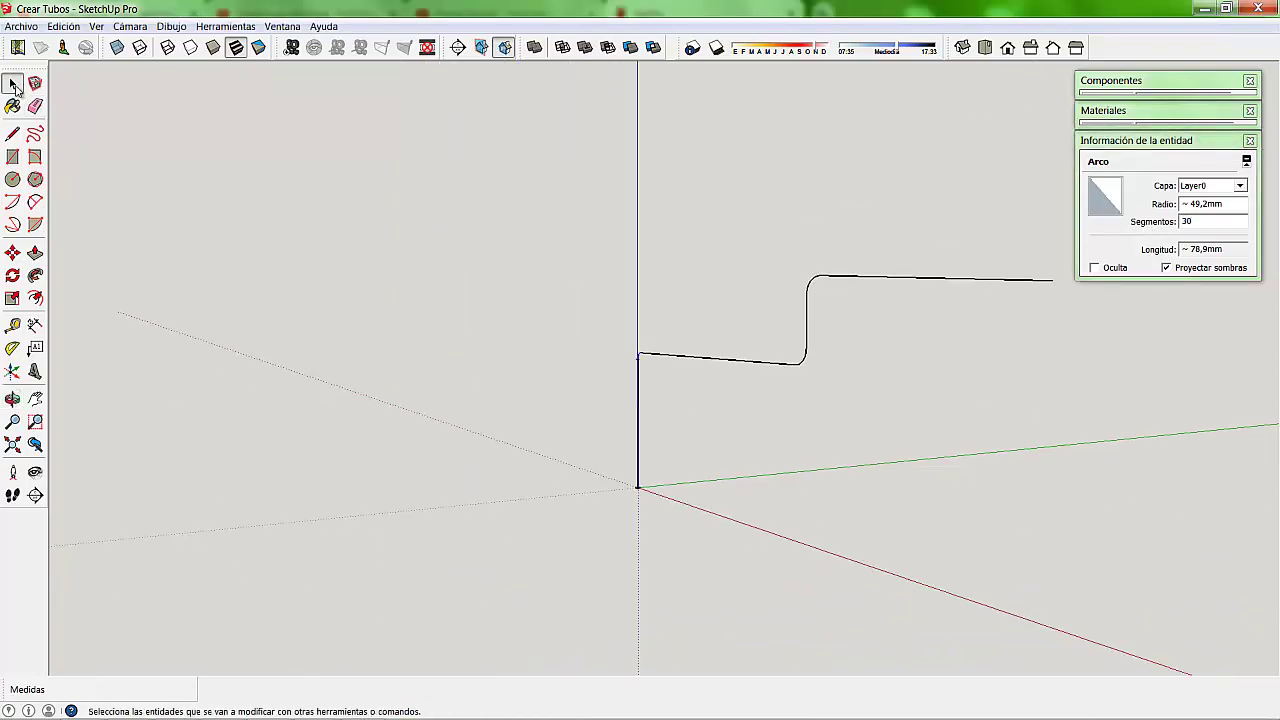
{"action": "left_click", "coordinate": [143, 344]}
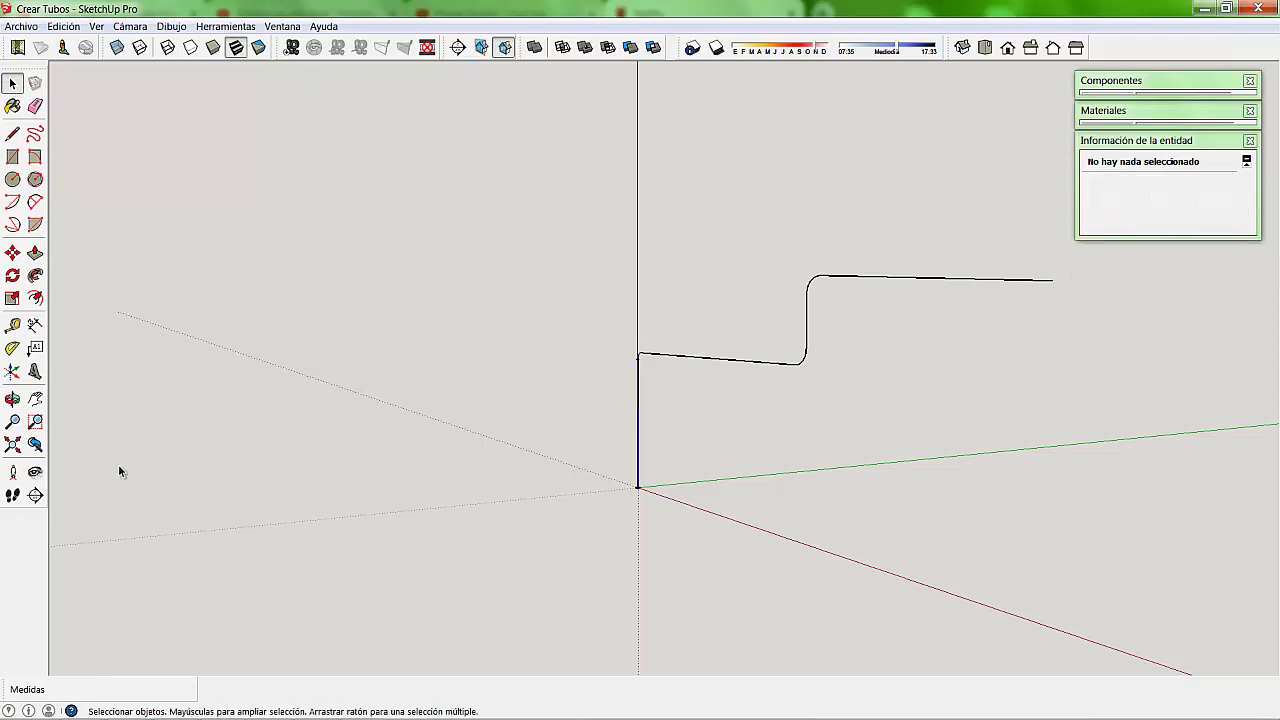
{"action": "scroll", "coordinate": [645, 355], "scroll_direction": "up", "scroll_amount": 1}
{"action": "scroll", "coordinate": [632, 350], "scroll_direction": "up", "scroll_amount": 2}
{"action": "scroll", "coordinate": [613, 360], "scroll_direction": "up", "scroll_amount": 1}
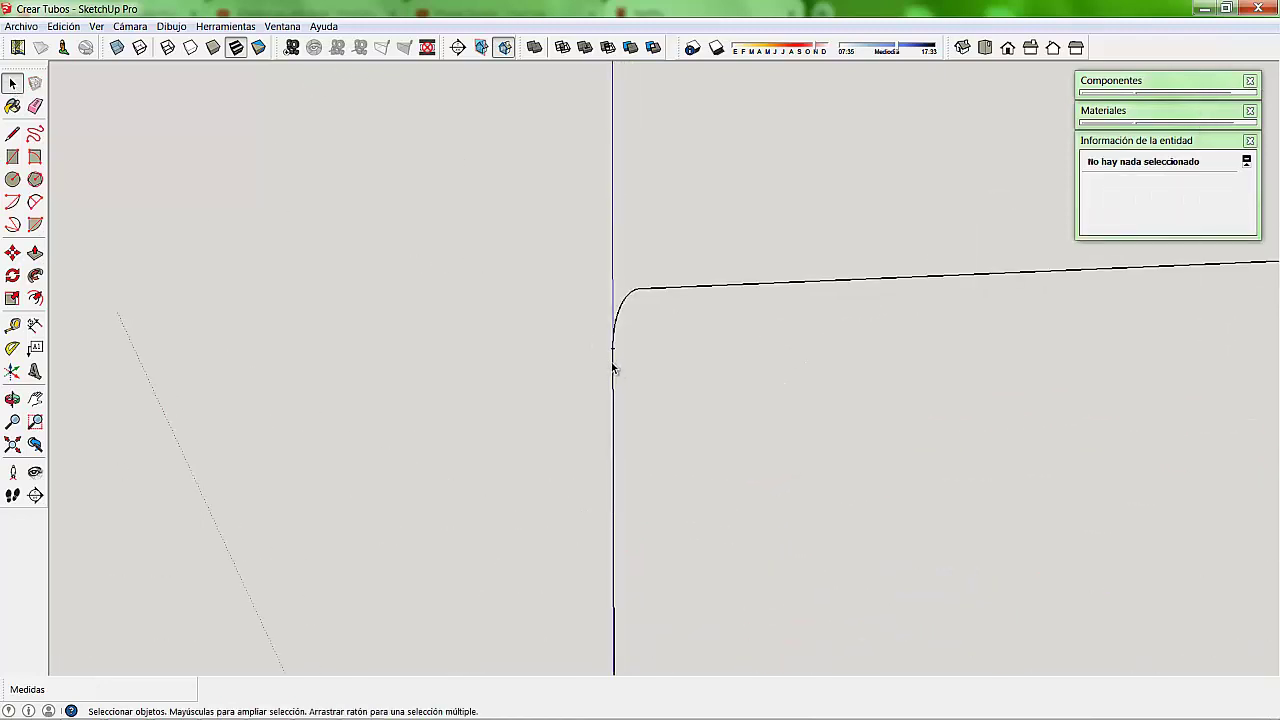
{"action": "scroll", "coordinate": [617, 346], "scroll_direction": "up", "scroll_amount": 1}
{"action": "left_click", "coordinate": [615, 346]}
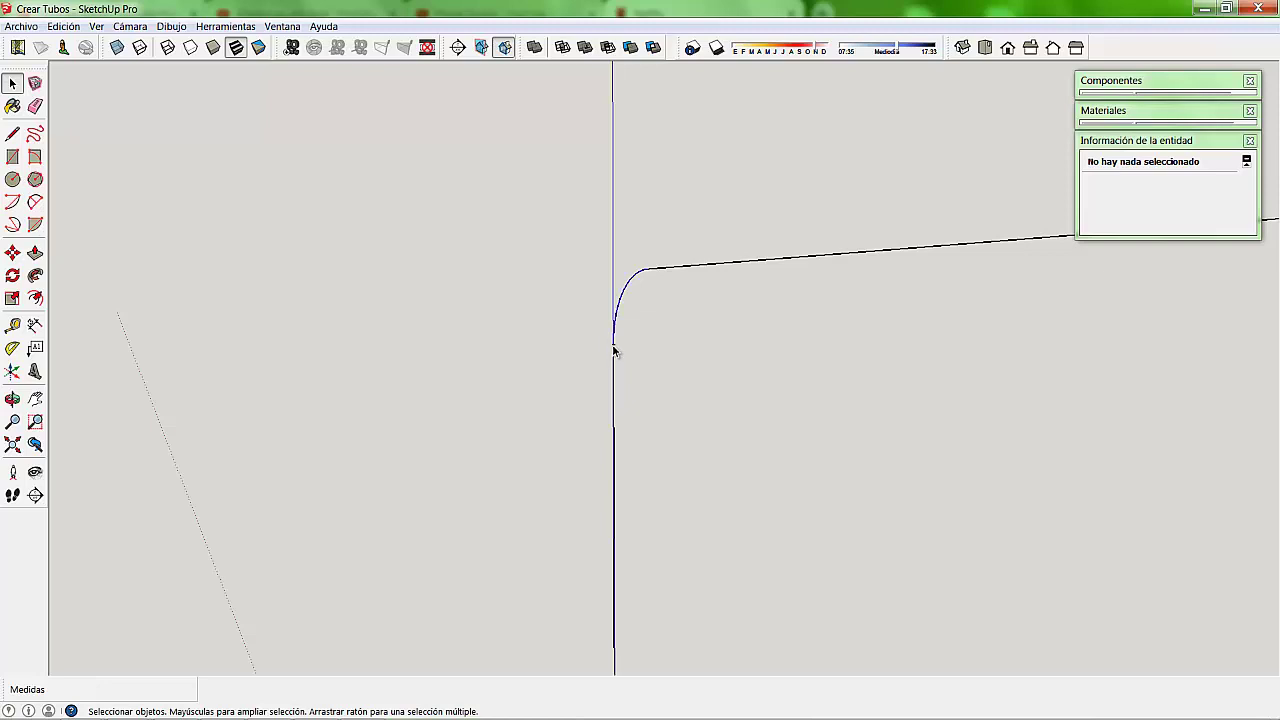
{"action": "left_click", "coordinate": [625, 356]}
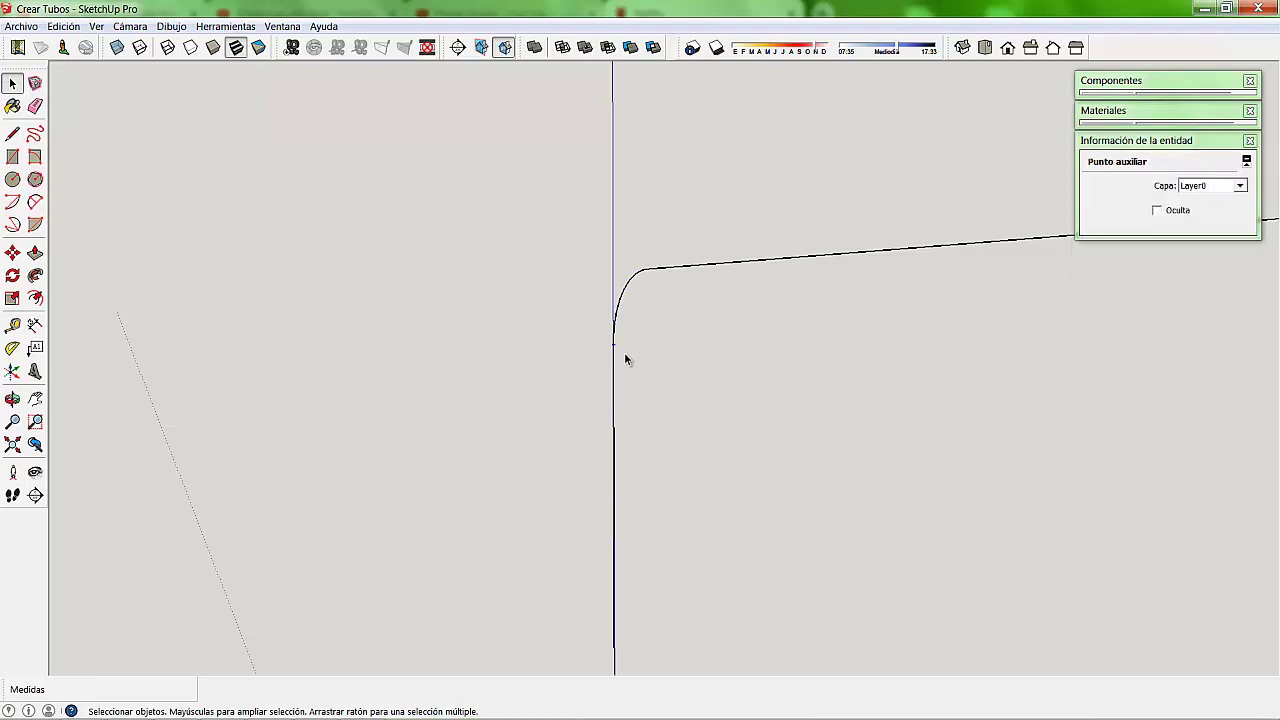
{"action": "left_click", "coordinate": [781, 472]}
{"action": "middle_click_drag", "start_coordinate": [781, 472], "coordinate": [822, 459]}
{"action": "scroll", "coordinate": [822, 466], "scroll_direction": "down", "scroll_amount": 3}
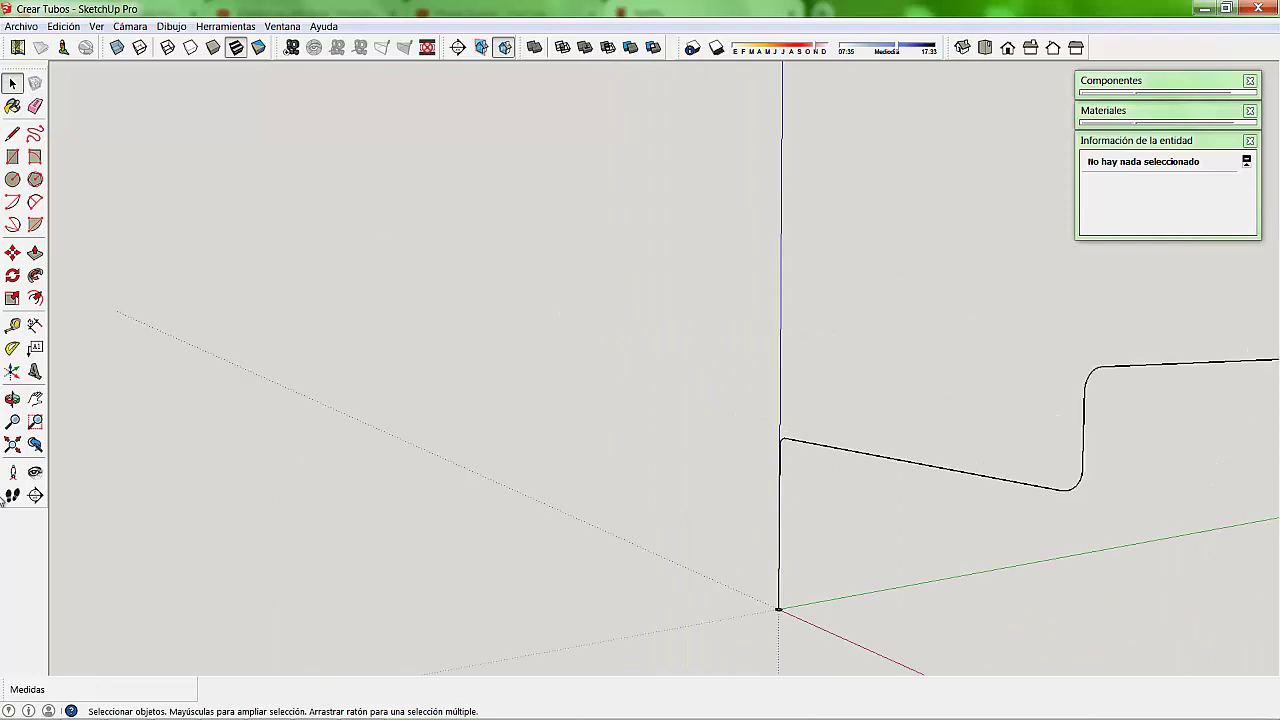
- Orbit and pan to frame the ring profile at the axes origin, seen from above at a low angle
{"action": "left_click", "coordinate": [12, 398]}
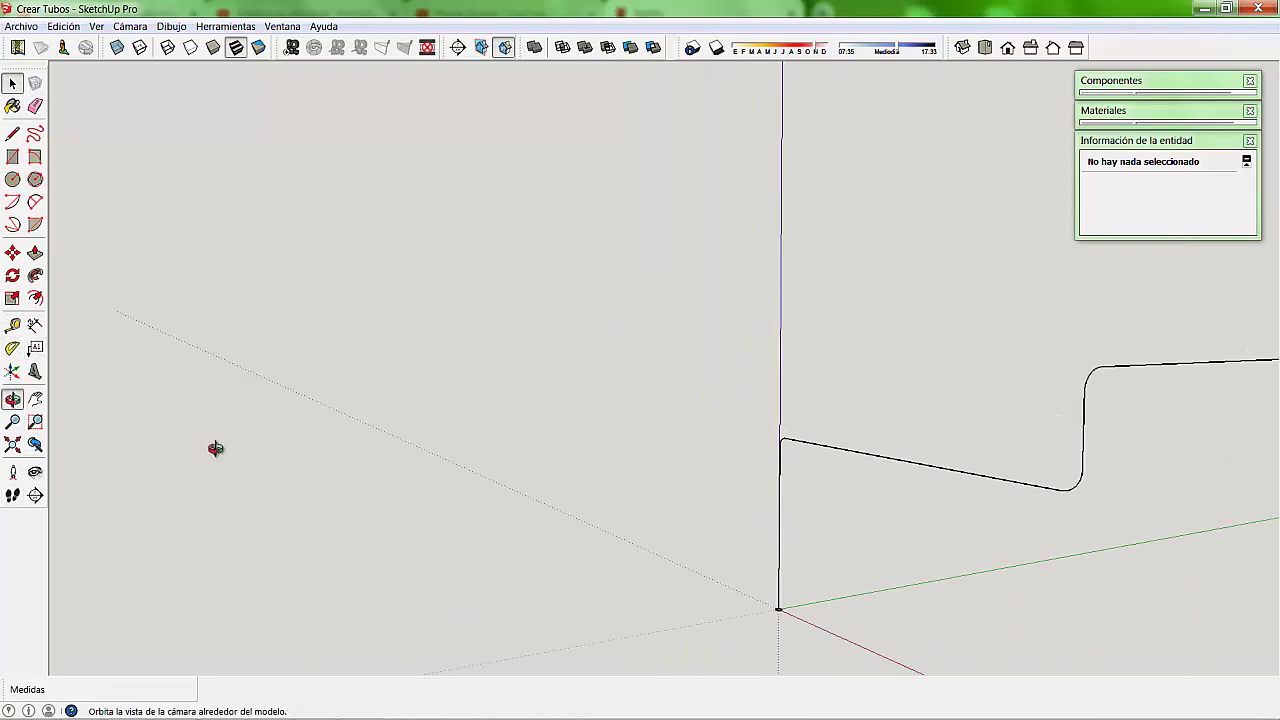
{"action": "mouse_move", "coordinate": [734, 428]}
{"action": "left_mouse_down"}
{"action": "mouse_move", "coordinate": [1221, 501]}
{"action": "mouse_move", "coordinate": [1203, 469]}
{"action": "mouse_move", "coordinate": [734, 491]}
{"action": "mouse_move", "coordinate": [957, 451]}
{"action": "mouse_move", "coordinate": [1051, 449]}
{"action": "mouse_move", "coordinate": [803, 486]}
{"action": "left_mouse_up"}
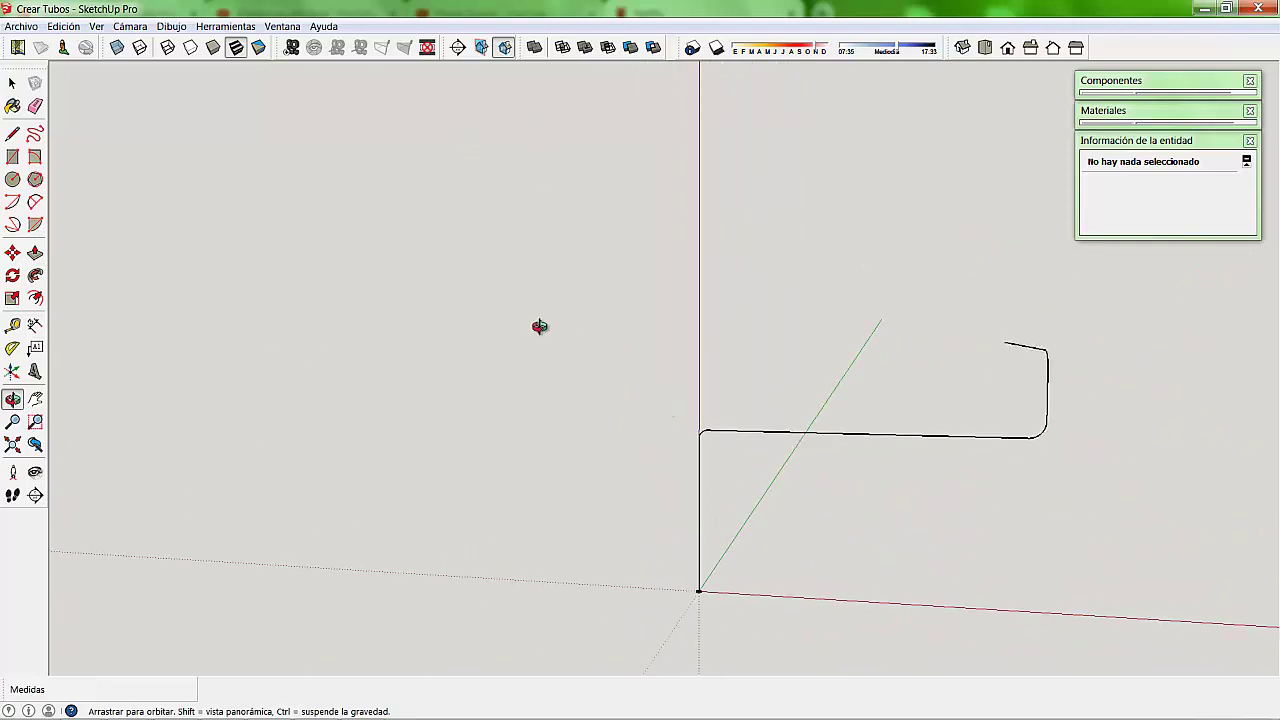
{"action": "left_click_drag", "start_coordinate": [540, 326], "coordinate": [757, 431]}
{"action": "left_click", "coordinate": [35, 398]}
{"action": "mouse_move", "coordinate": [714, 471]}
{"action": "left_mouse_down"}
{"action": "mouse_move", "coordinate": [582, 405]}
{"action": "mouse_move", "coordinate": [626, 411]}
{"action": "mouse_move", "coordinate": [631, 374]}
{"action": "mouse_move", "coordinate": [580, 405]}
{"action": "left_mouse_up"}
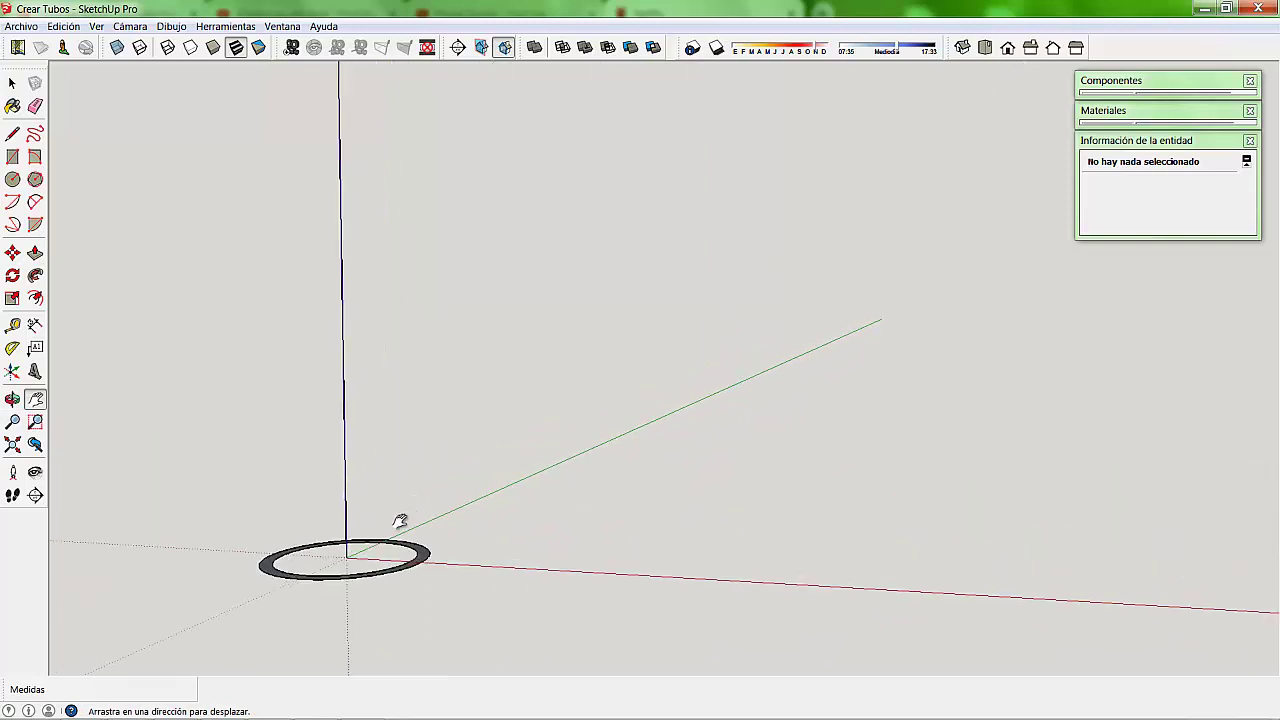
{"action": "key", "text": "o"}
{"action": "mouse_move", "coordinate": [551, 400]}
{"action": "left_mouse_down"}
{"action": "mouse_move", "coordinate": [465, 575]}
{"action": "mouse_move", "coordinate": [505, 535]}
{"action": "left_mouse_up"}
{"action": "key", "text": "h"}
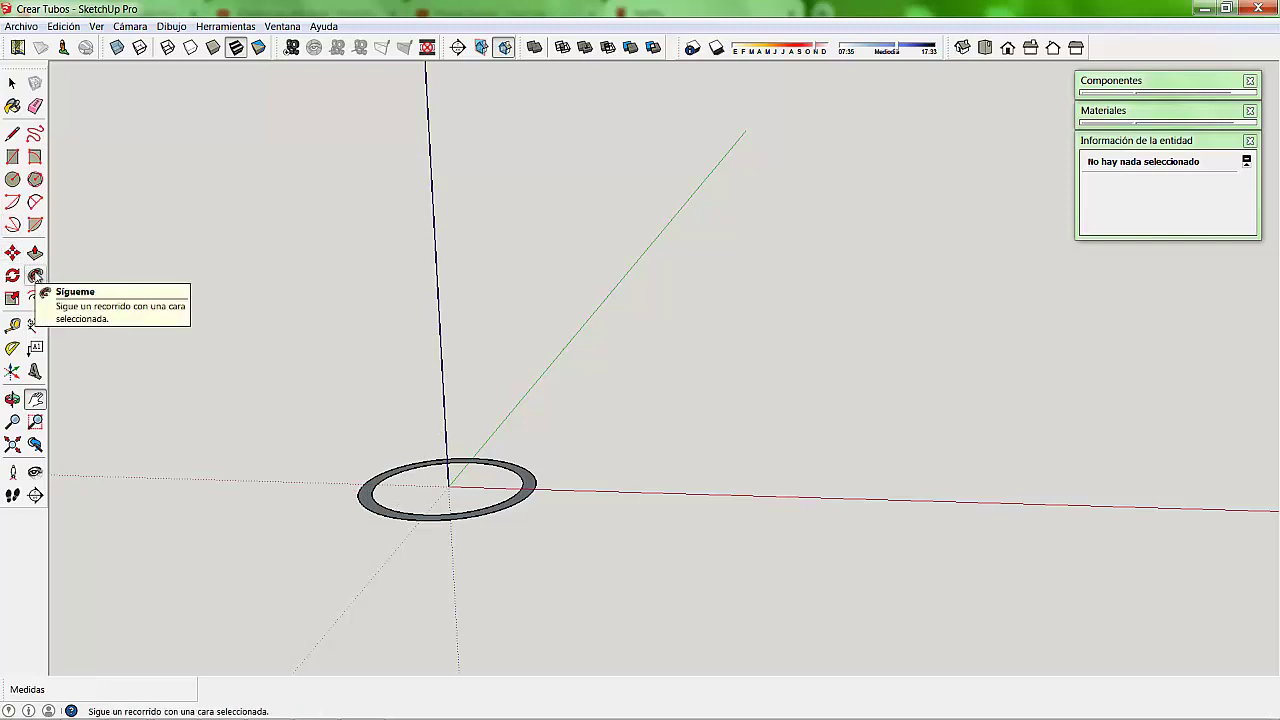
- Start a Follow Me sweep from the ring face, drawing a short tube upward along the path
{"action": "left_click", "coordinate": [35, 276]}
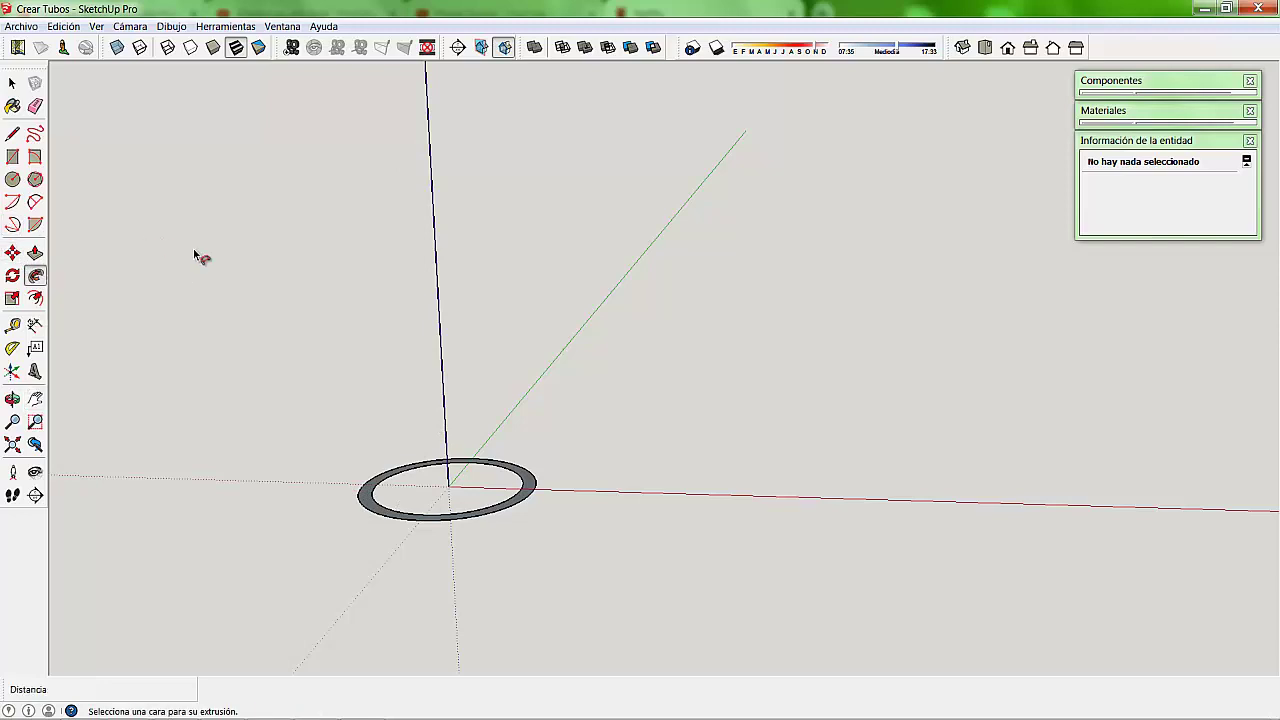
{"action": "left_click", "coordinate": [368, 503]}
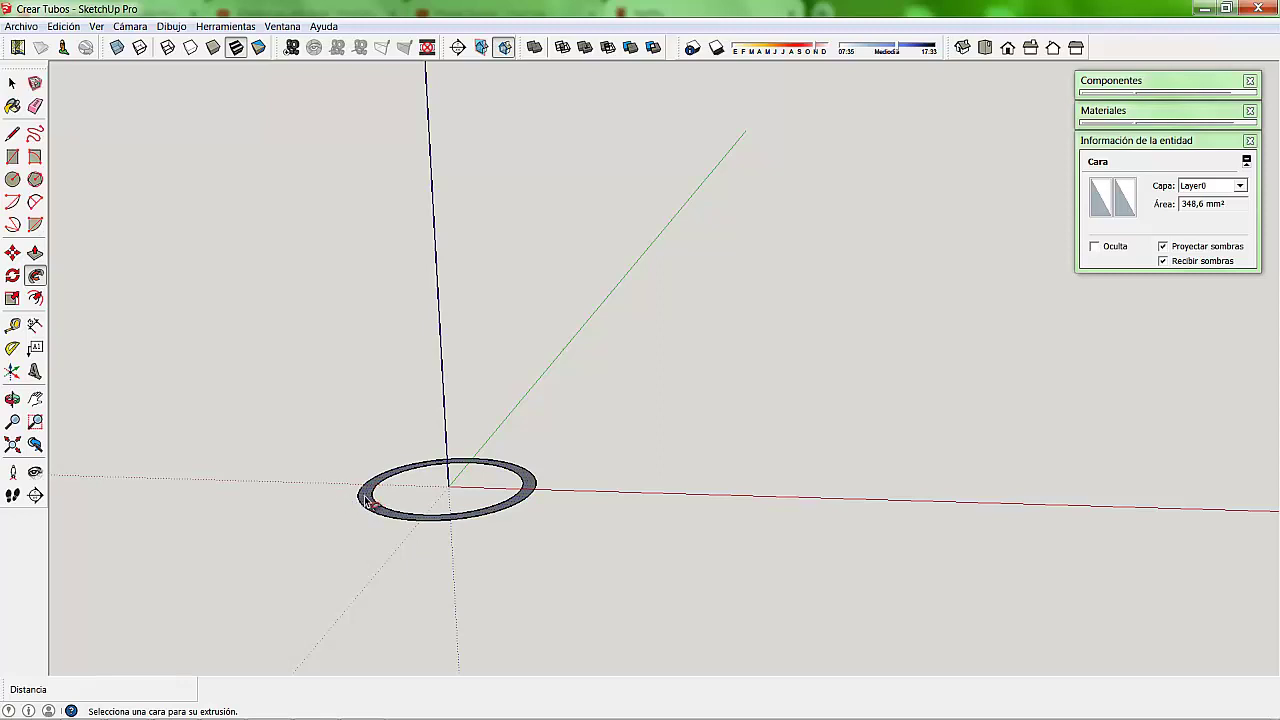
{"action": "left_click", "coordinate": [366, 500]}
{"action": "left_click_drag", "start_coordinate": [418, 476], "coordinate": [449, 452]}
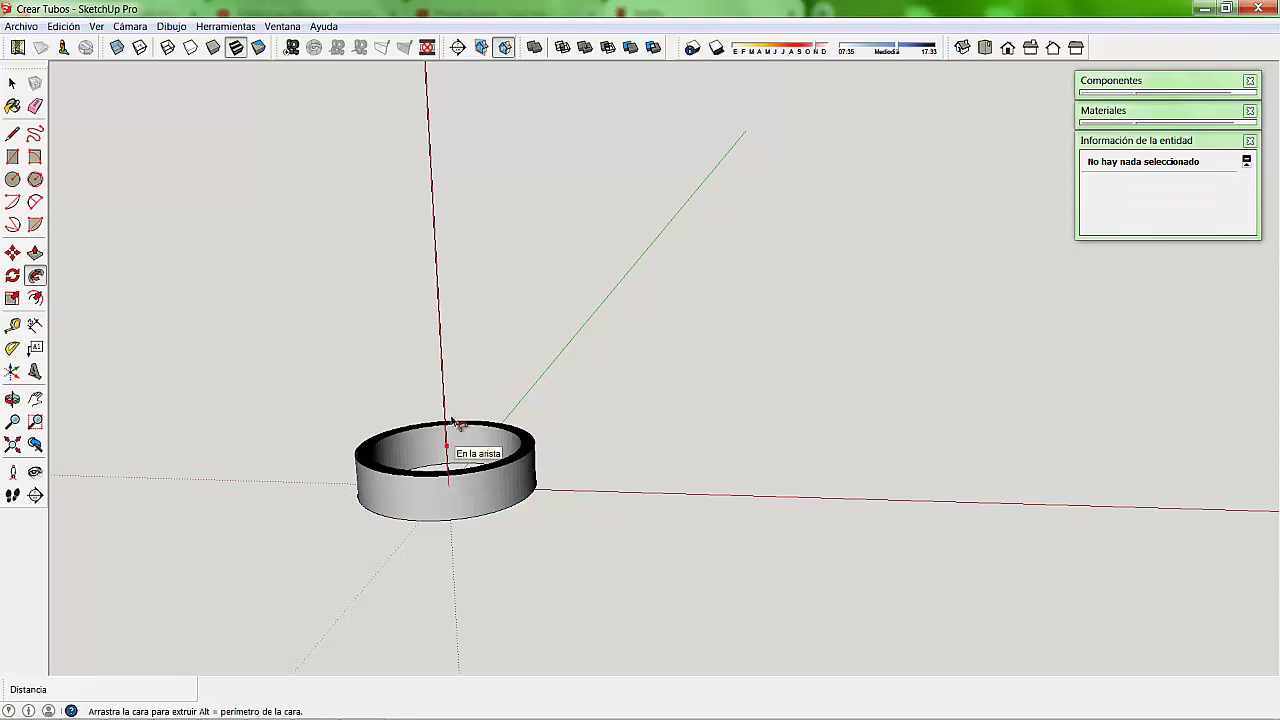
{"action": "left_click_drag", "start_coordinate": [452, 422], "coordinate": [440, 314]}
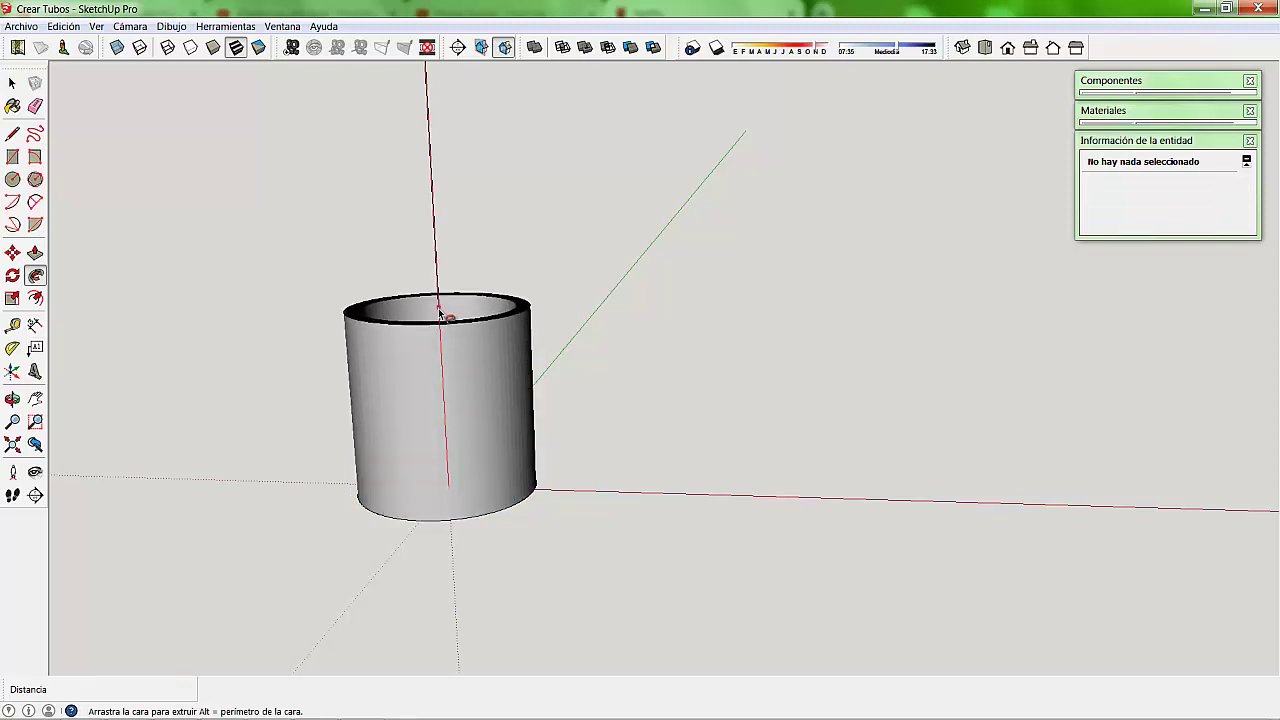
- Zoom out and carry the sweep around the rounded corner and up the vertical run
{"action": "scroll", "coordinate": [440, 314], "scroll_direction": "down", "scroll_amount": 2}
{"action": "scroll", "coordinate": [442, 330], "scroll_direction": "down", "scroll_amount": 1}
{"action": "scroll", "coordinate": [445, 360], "scroll_direction": "down", "scroll_amount": 3}
{"action": "scroll", "coordinate": [449, 393], "scroll_direction": "down", "scroll_amount": 2}
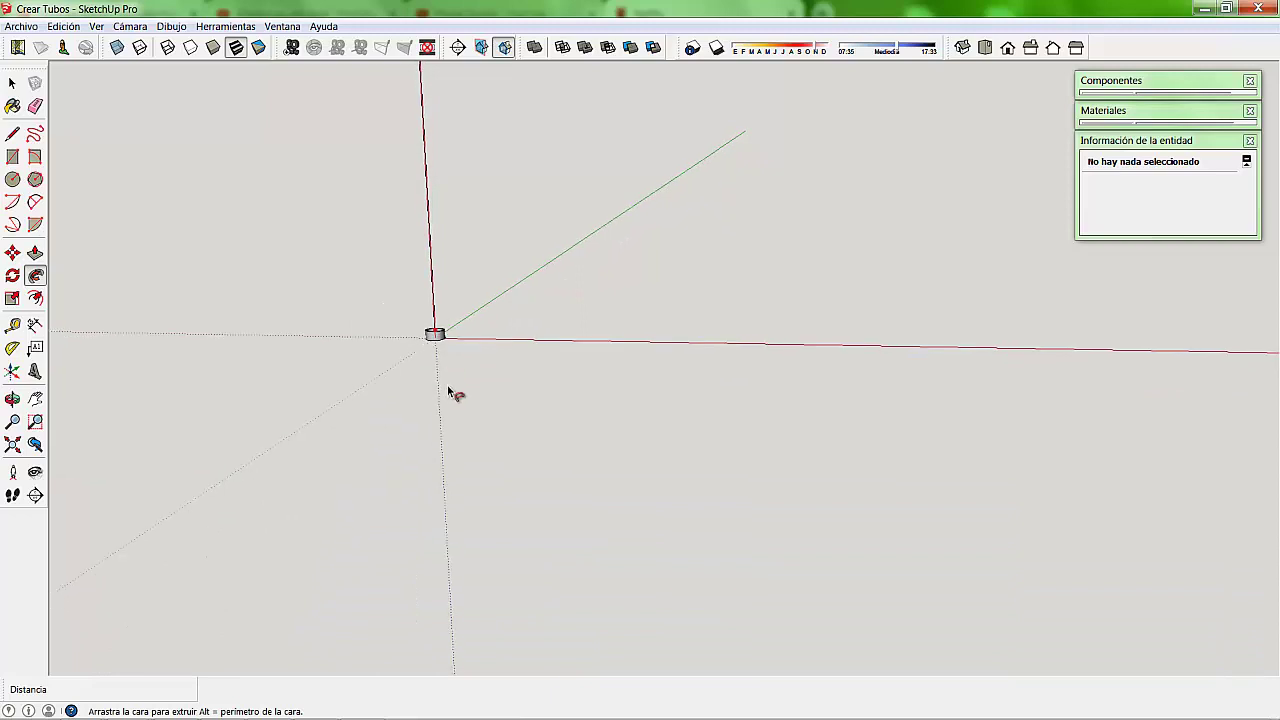
{"action": "scroll", "coordinate": [470, 412], "scroll_direction": "down", "scroll_amount": 1}
{"action": "scroll", "coordinate": [491, 431], "scroll_direction": "down", "scroll_amount": 2}
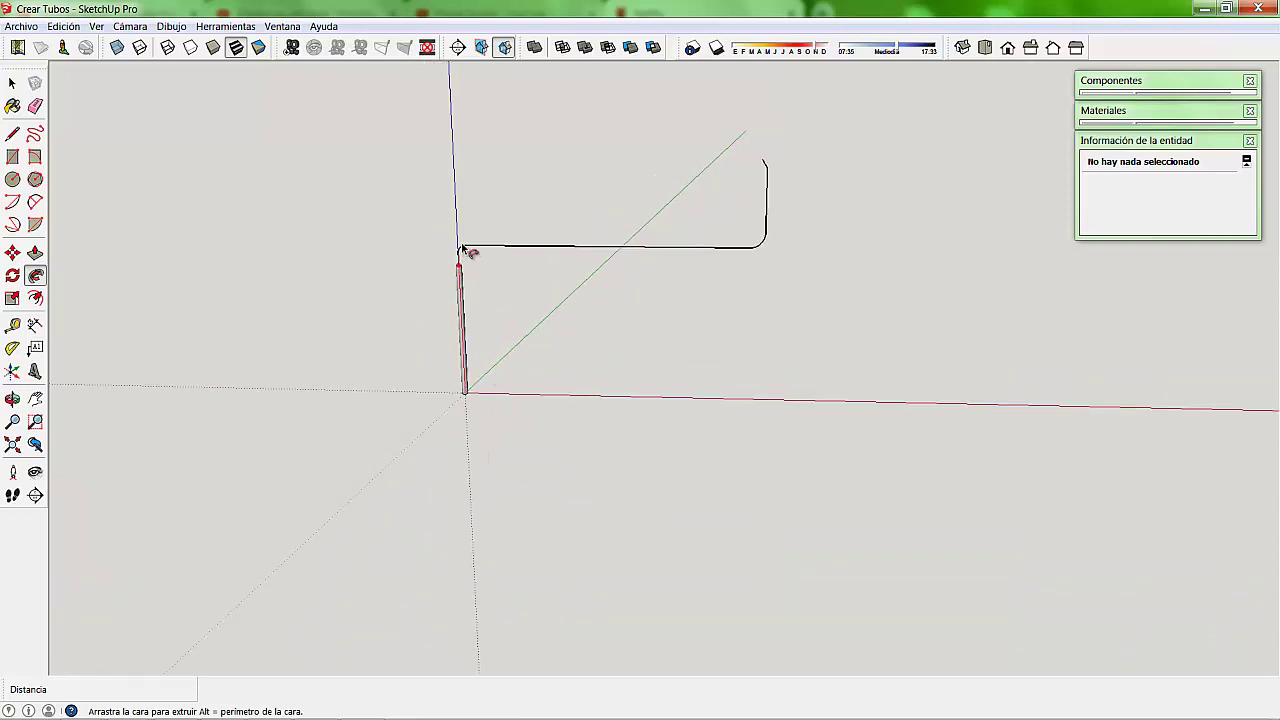
{"action": "left_click_drag", "start_coordinate": [461, 249], "coordinate": [762, 241]}
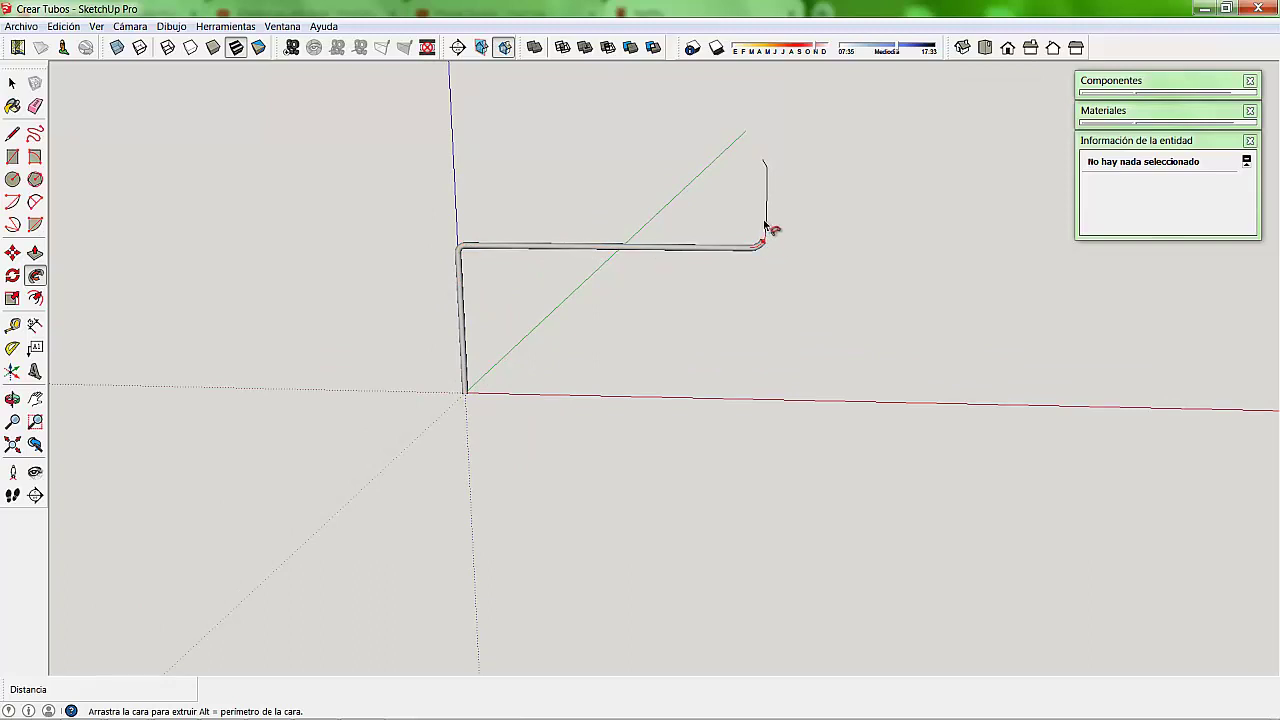
{"action": "scroll", "coordinate": [766, 220], "scroll_direction": "up", "scroll_amount": 4}
{"action": "left_click_drag", "start_coordinate": [765, 228], "coordinate": [770, 142]}
- Zoom in and orbit to view the bare path from a low side angle
{"action": "scroll", "coordinate": [775, 180], "scroll_direction": "up", "scroll_amount": 1}
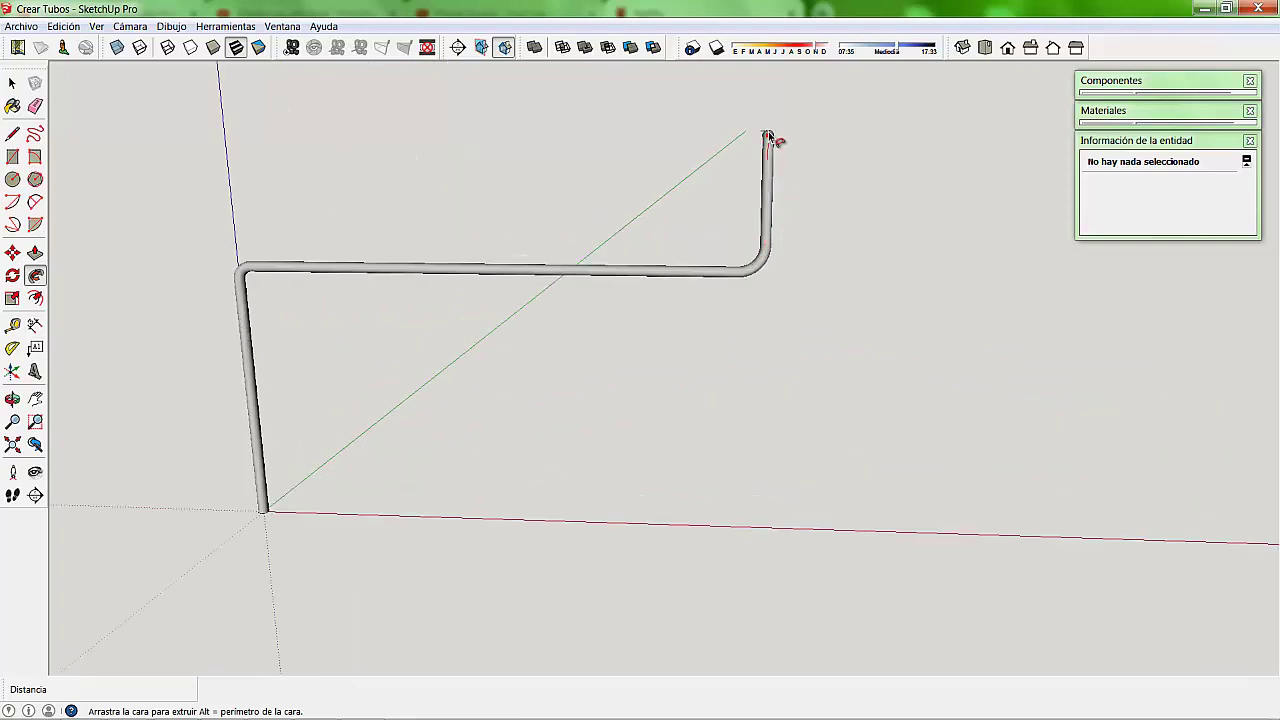
{"action": "scroll", "coordinate": [770, 137], "scroll_direction": "up", "scroll_amount": 1}
{"action": "scroll", "coordinate": [777, 136], "scroll_direction": "up", "scroll_amount": 1}
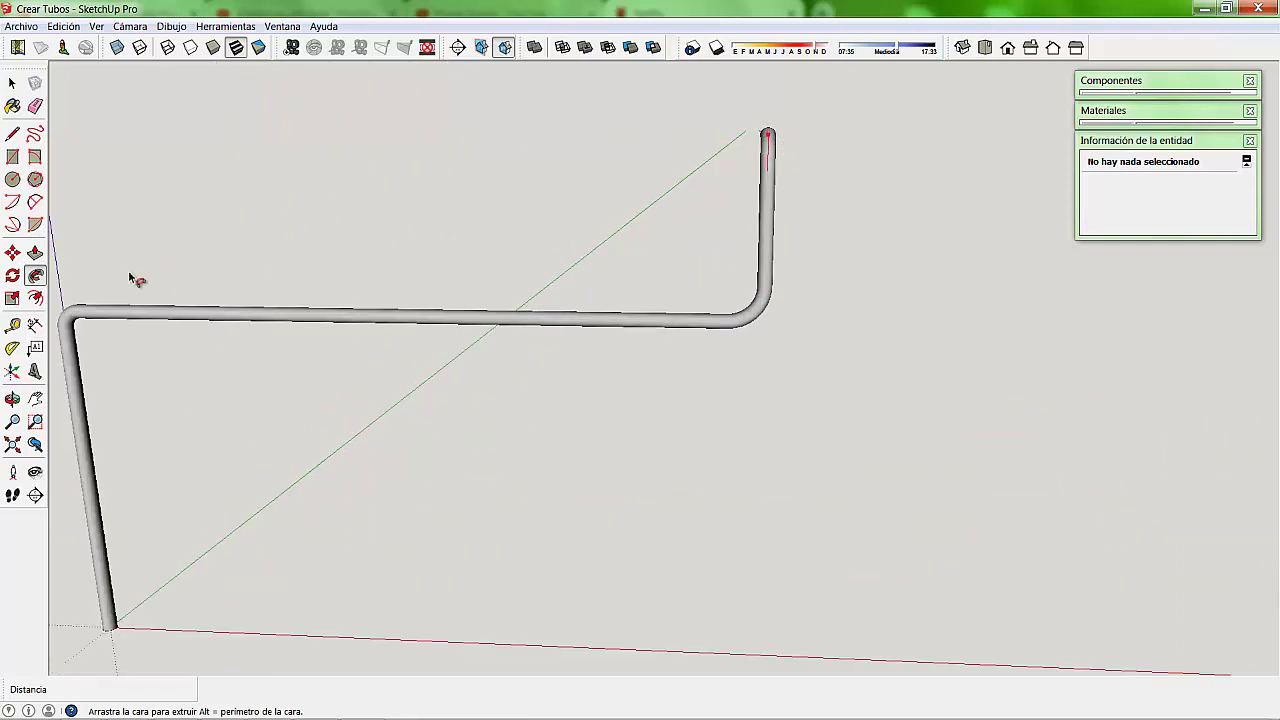
{"action": "key", "text": "o"}
{"action": "mouse_move", "coordinate": [846, 143]}
{"action": "left_mouse_down"}
{"action": "mouse_move", "coordinate": [526, 299]}
{"action": "mouse_move", "coordinate": [580, 349]}
{"action": "mouse_move", "coordinate": [777, 297]}
{"action": "mouse_move", "coordinate": [889, 220]}
{"action": "mouse_move", "coordinate": [875, 224]}
{"action": "left_mouse_up"}
- Use Follow Me to sweep the ring profile to the path's far end, forming the complete bent tube
{"action": "left_click", "coordinate": [35, 275]}
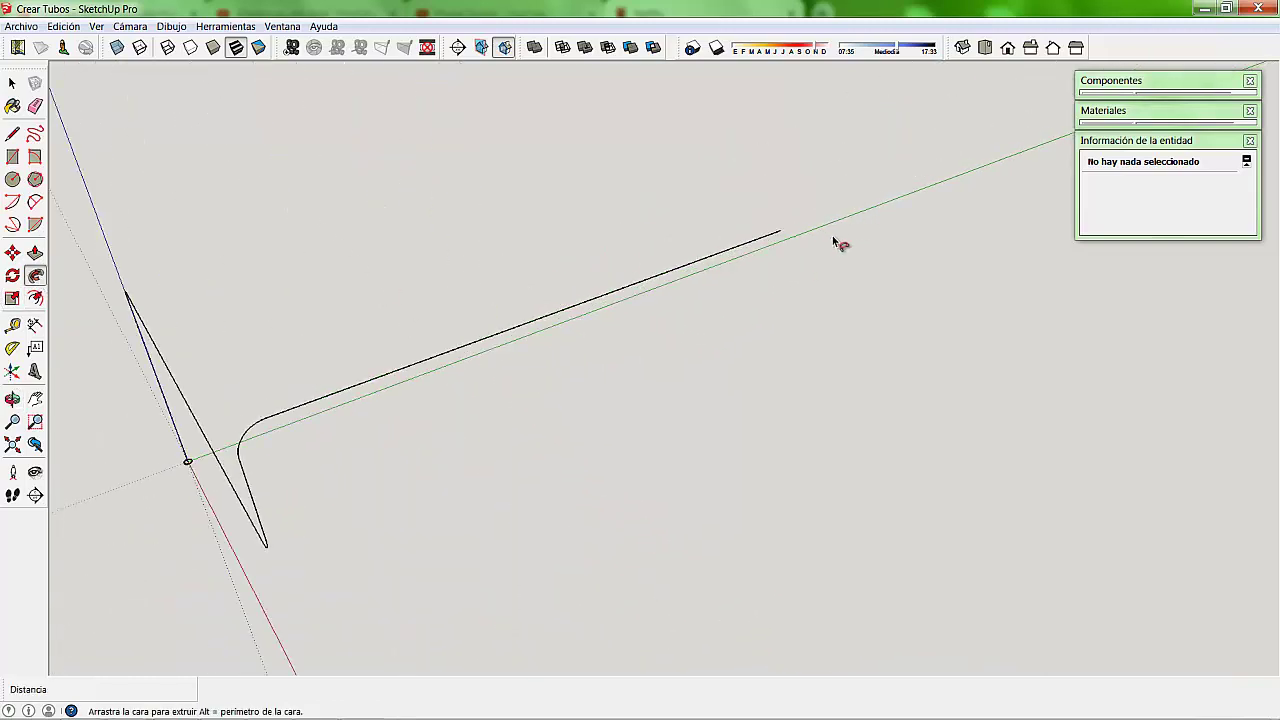
{"action": "left_click", "coordinate": [782, 234]}
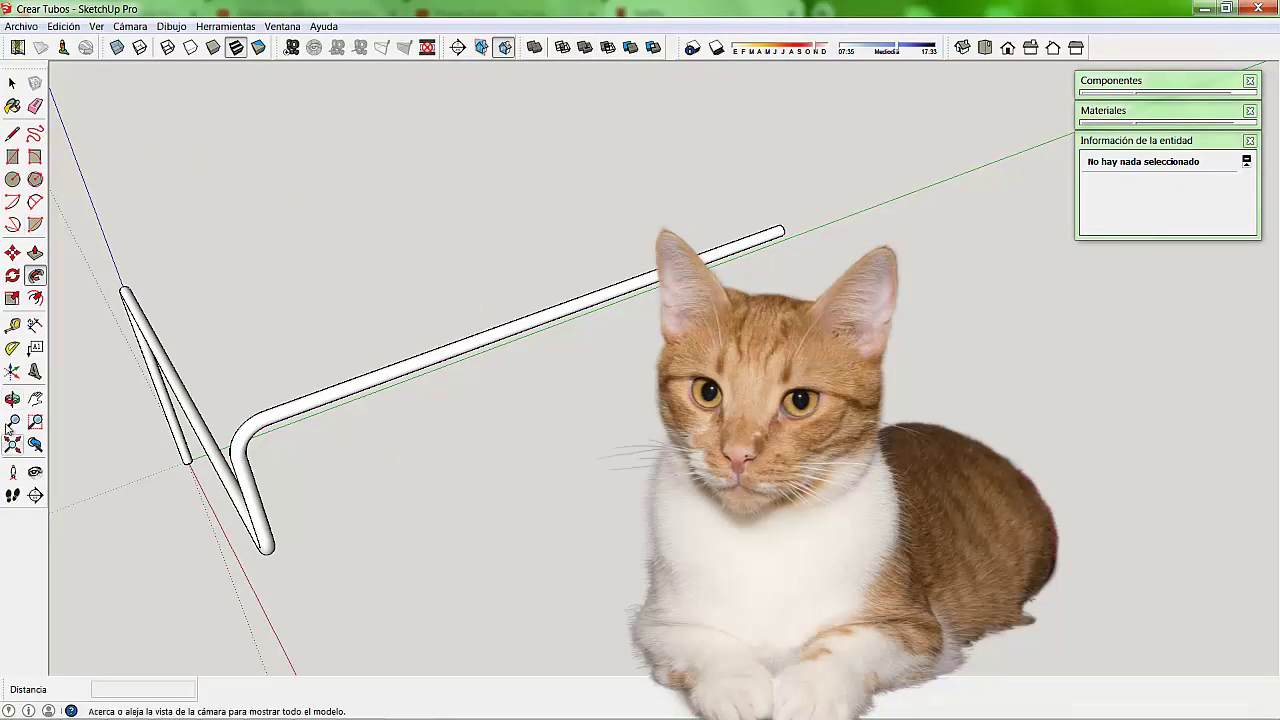
- Zoom in on the tube's open end and measure the wall thickness, about 3,0 mm
{"action": "left_click", "coordinate": [12, 398]}
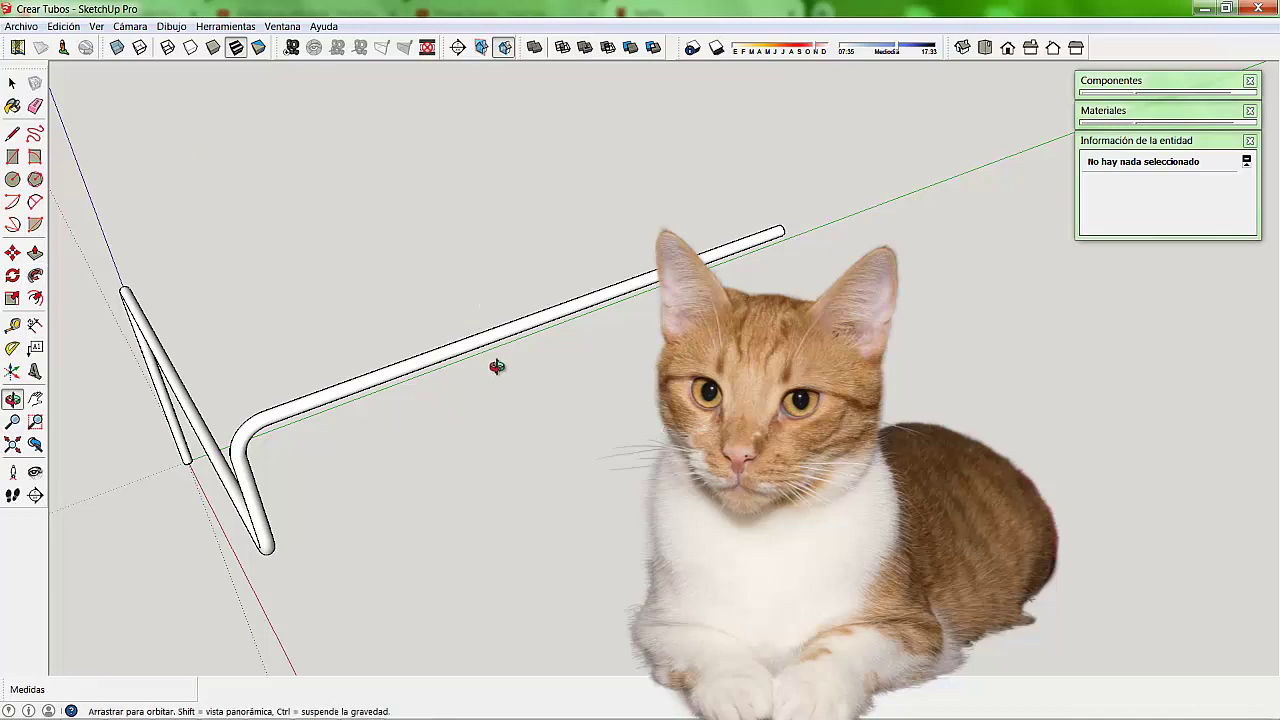
{"action": "mouse_move", "coordinate": [494, 369]}
{"action": "left_mouse_down"}
{"action": "mouse_move", "coordinate": [731, 243]}
{"action": "mouse_move", "coordinate": [438, 285]}
{"action": "mouse_move", "coordinate": [422, 272]}
{"action": "mouse_move", "coordinate": [608, 291]}
{"action": "mouse_move", "coordinate": [400, 274]}
{"action": "mouse_move", "coordinate": [520, 283]}
{"action": "mouse_move", "coordinate": [634, 271]}
{"action": "mouse_move", "coordinate": [537, 290]}
{"action": "left_mouse_up"}
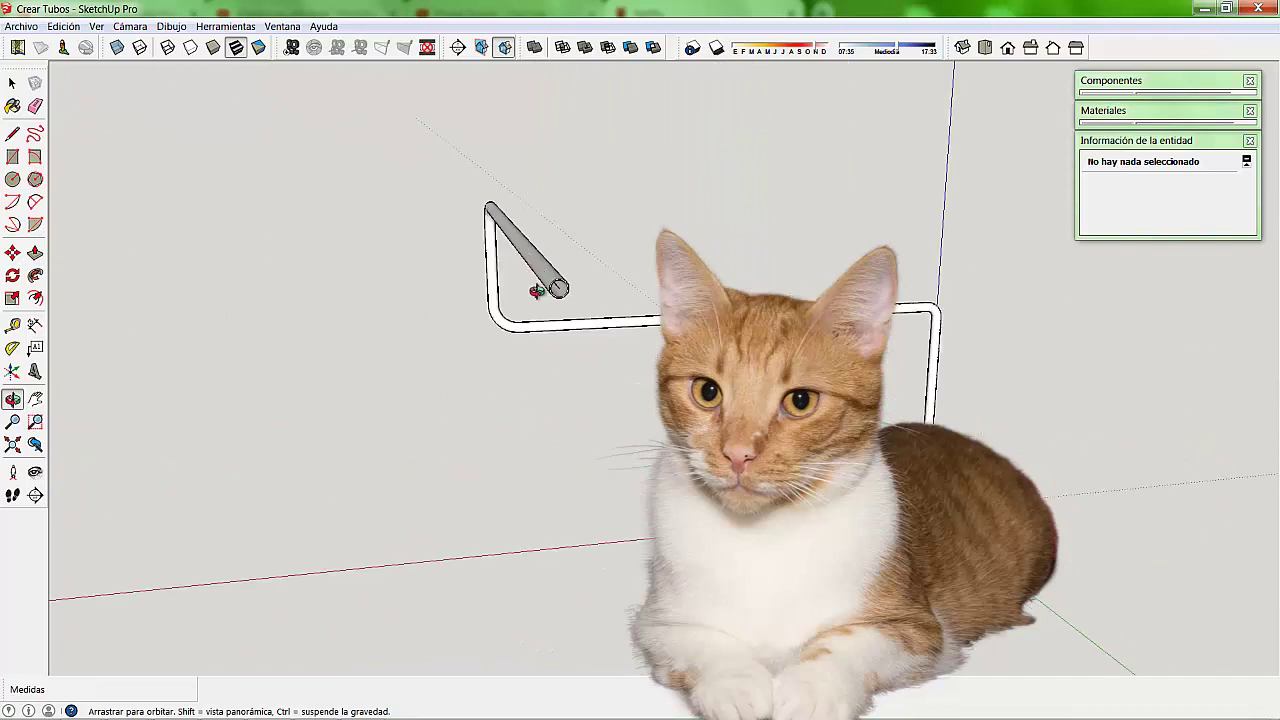
{"action": "scroll", "coordinate": [559, 287], "scroll_direction": "up", "scroll_amount": 1}
{"action": "scroll", "coordinate": [559, 288], "scroll_direction": "up", "scroll_amount": 1}
{"action": "scroll", "coordinate": [559, 289], "scroll_direction": "up", "scroll_amount": 1}
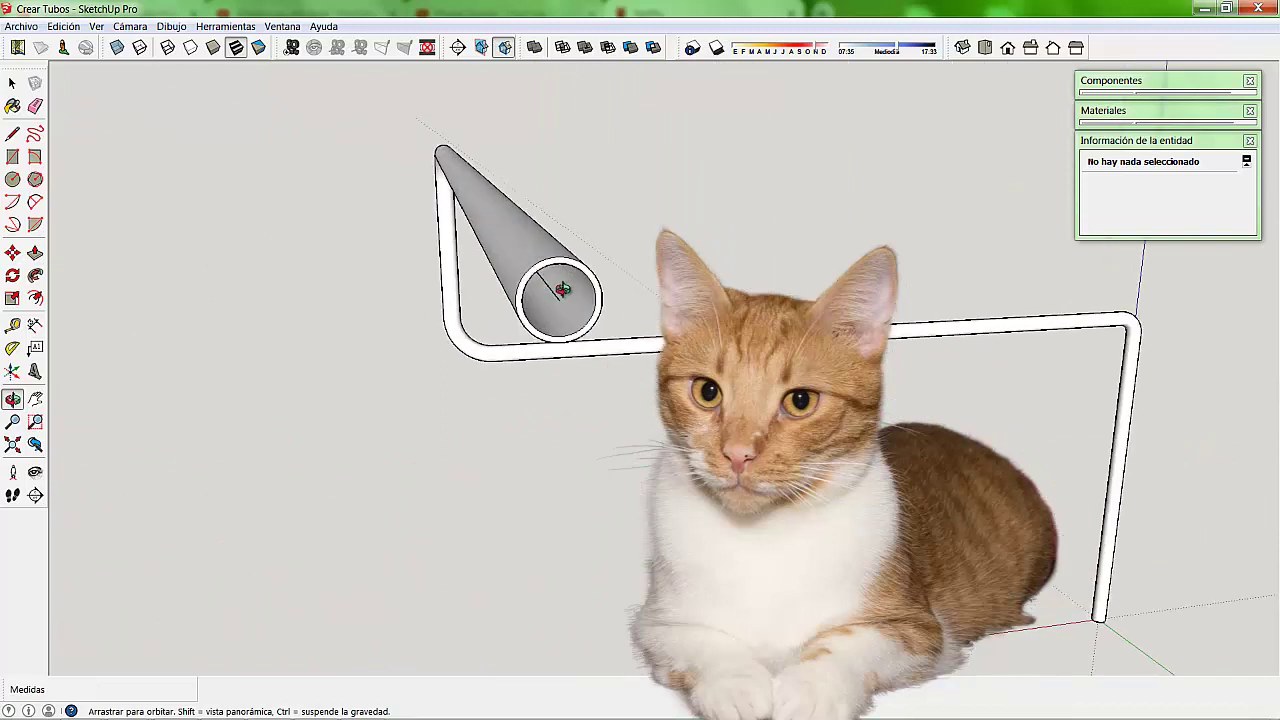
{"action": "scroll", "coordinate": [559, 290], "scroll_direction": "up", "scroll_amount": 1}
{"action": "scroll", "coordinate": [559, 290], "scroll_direction": "up", "scroll_amount": 1}
{"action": "scroll", "coordinate": [559, 290], "scroll_direction": "up", "scroll_amount": 3}
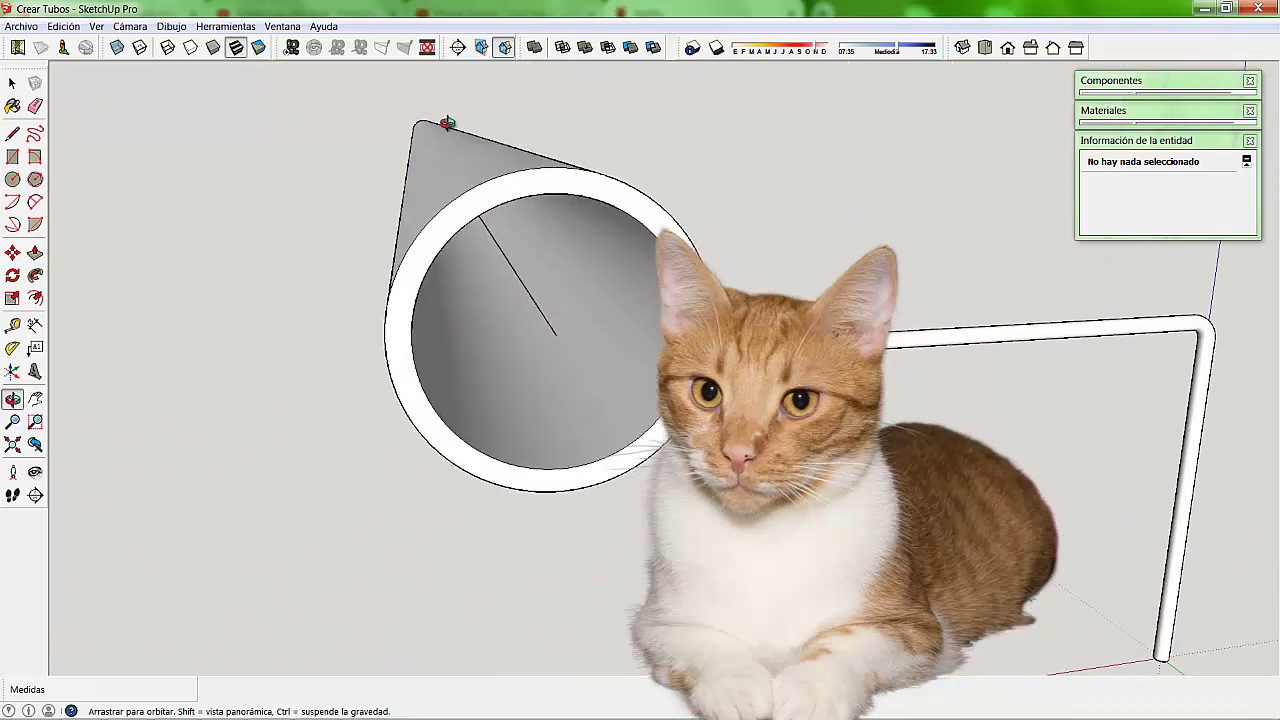
{"action": "left_click", "coordinate": [12, 324]}
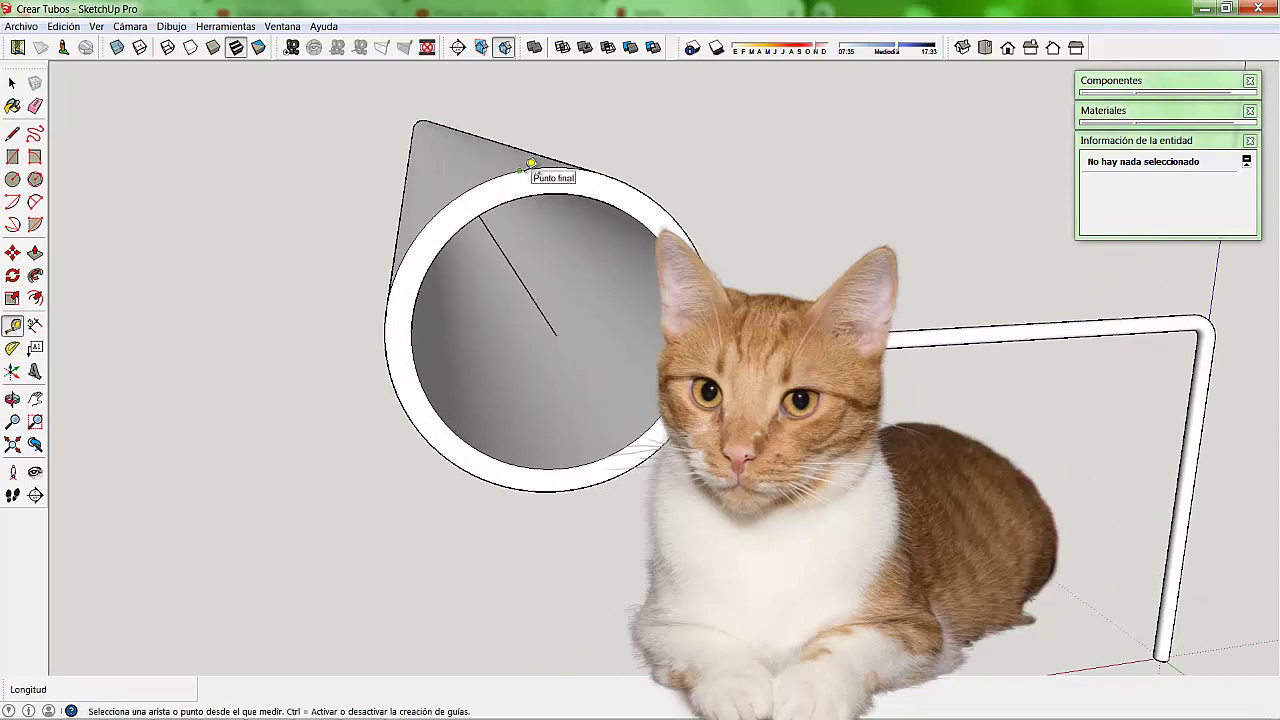
{"action": "left_click", "coordinate": [531, 164]}
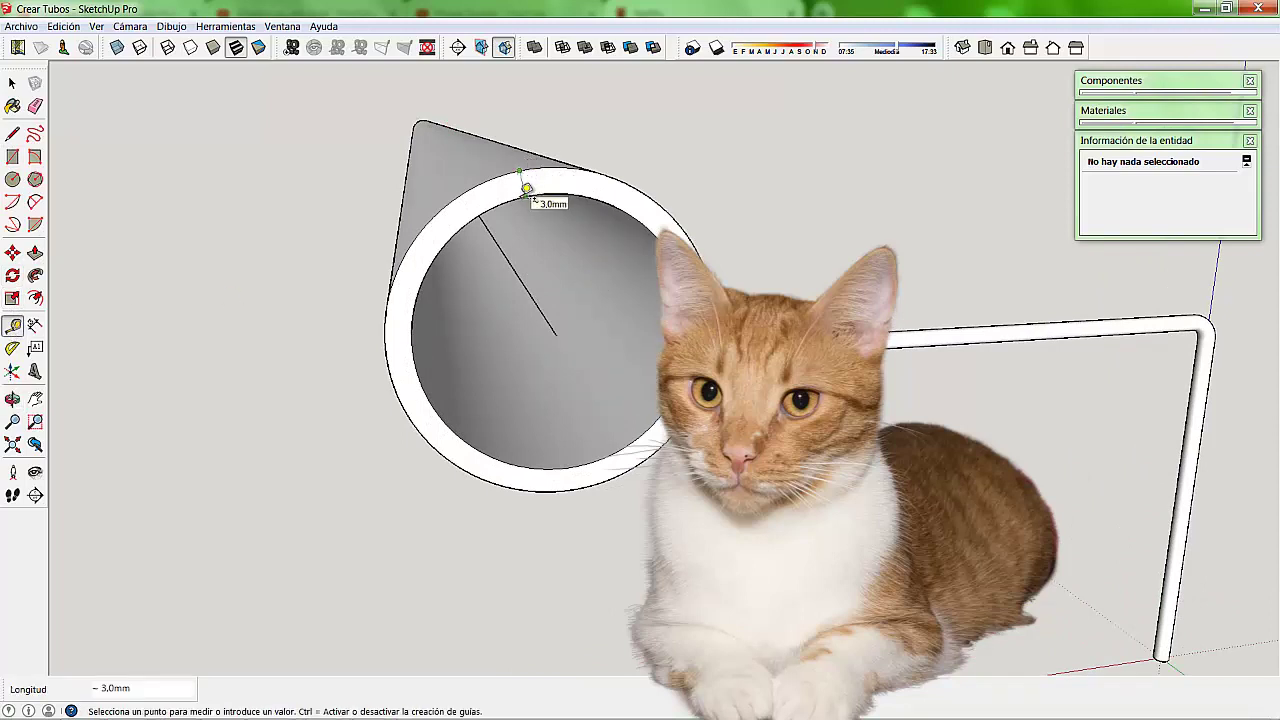
{"action": "left_click", "coordinate": [12, 83]}
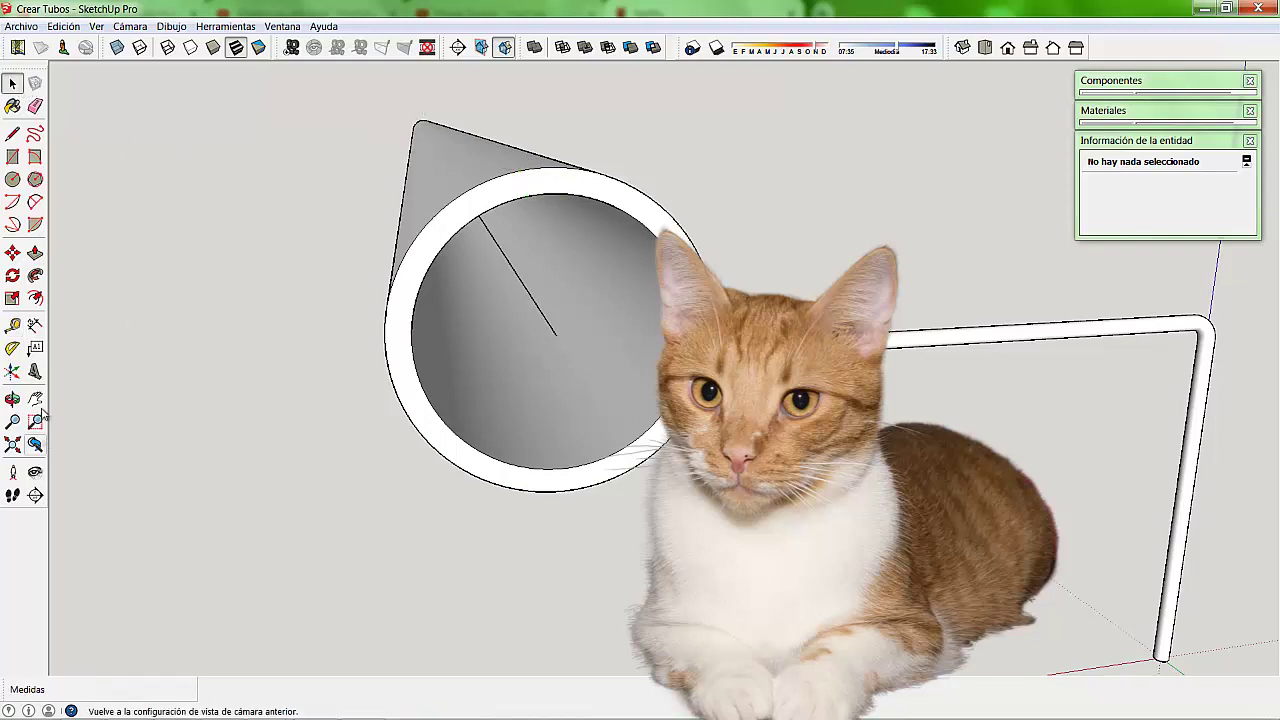
- Orbit to look straight into the pipe, then turn it so the end's side shows
{"action": "left_click", "coordinate": [12, 398]}
{"action": "mouse_move", "coordinate": [535, 290]}
{"action": "left_mouse_down"}
{"action": "mouse_move", "coordinate": [503, 270]}
{"action": "mouse_move", "coordinate": [512, 250]}
{"action": "left_mouse_up"}
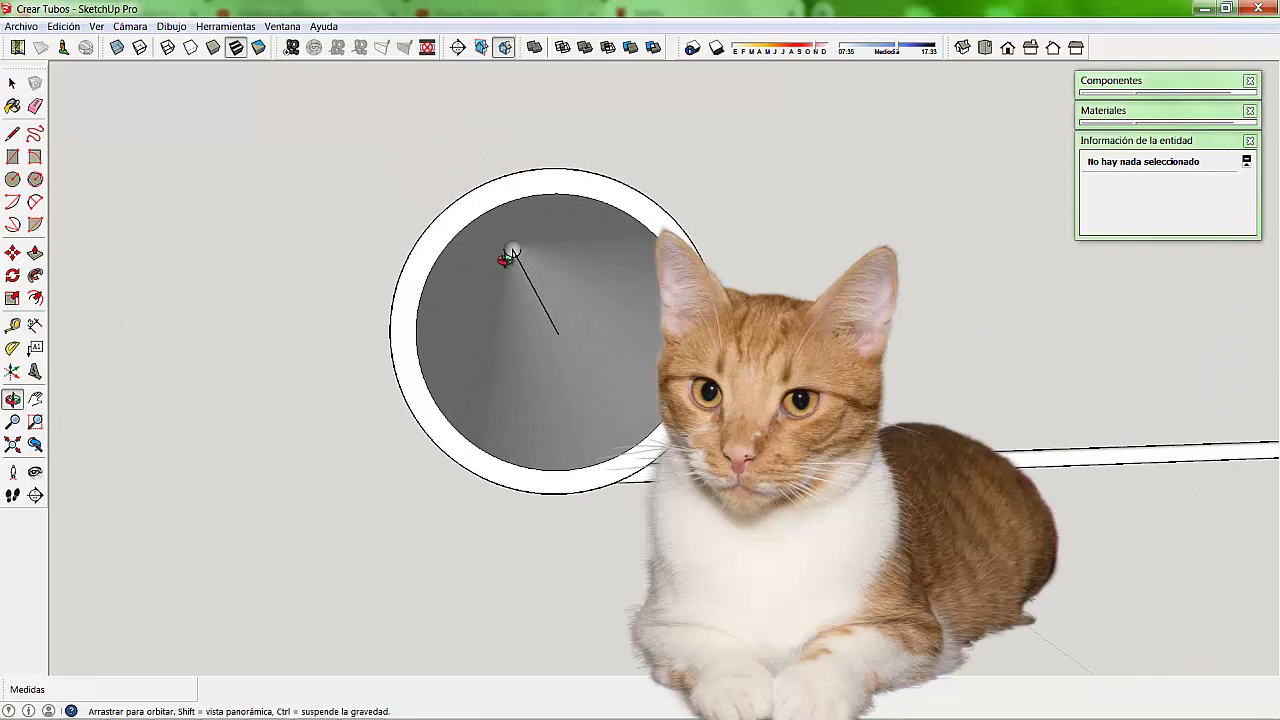
{"action": "scroll", "coordinate": [511, 256], "scroll_direction": "up", "scroll_amount": 3}
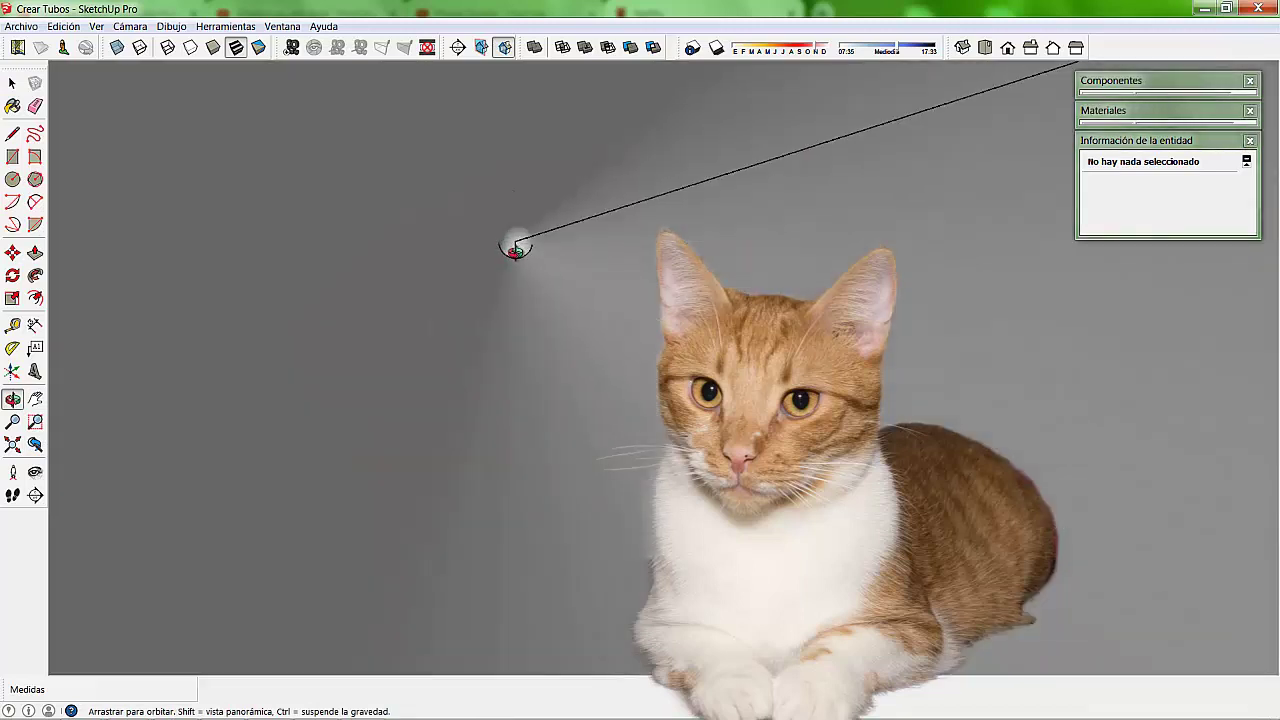
{"action": "scroll", "coordinate": [512, 252], "scroll_direction": "down", "scroll_amount": 1}
{"action": "scroll", "coordinate": [511, 255], "scroll_direction": "down", "scroll_amount": 2}
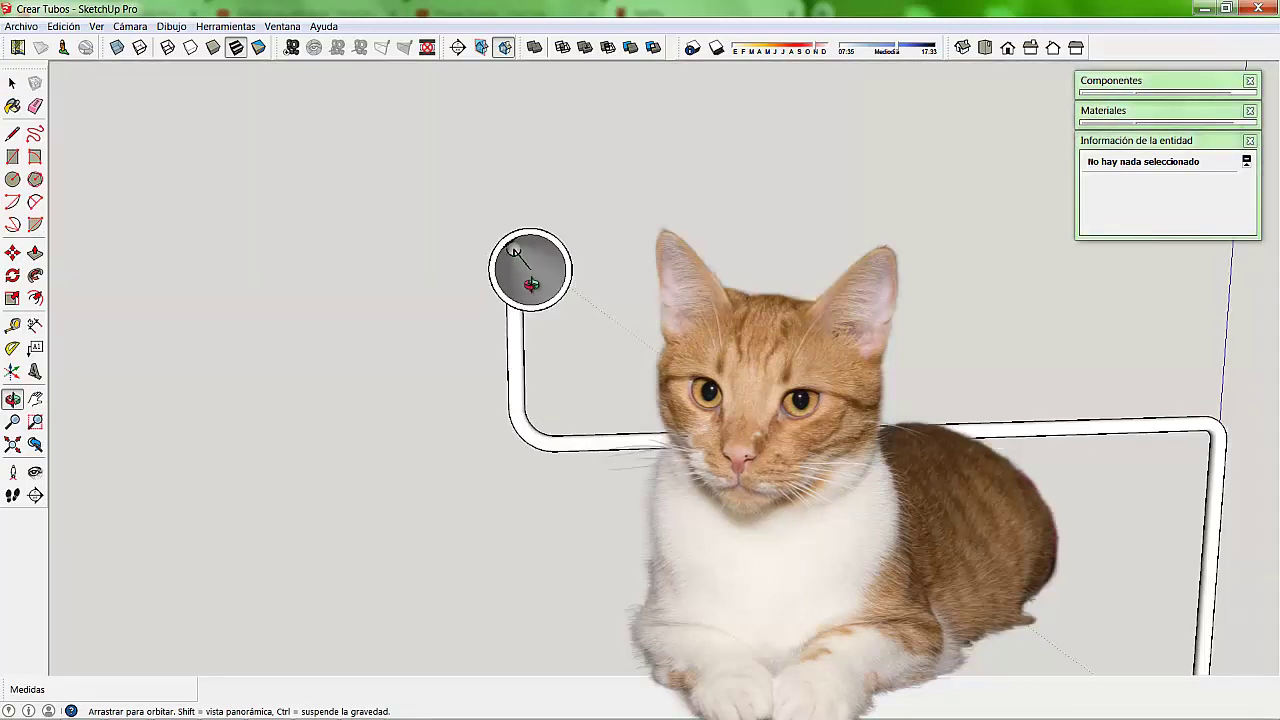
{"action": "mouse_move", "coordinate": [523, 266]}
{"action": "left_mouse_down"}
{"action": "mouse_move", "coordinate": [656, 305]}
{"action": "mouse_move", "coordinate": [608, 300]}
{"action": "mouse_move", "coordinate": [226, 123]}
{"action": "left_mouse_up"}
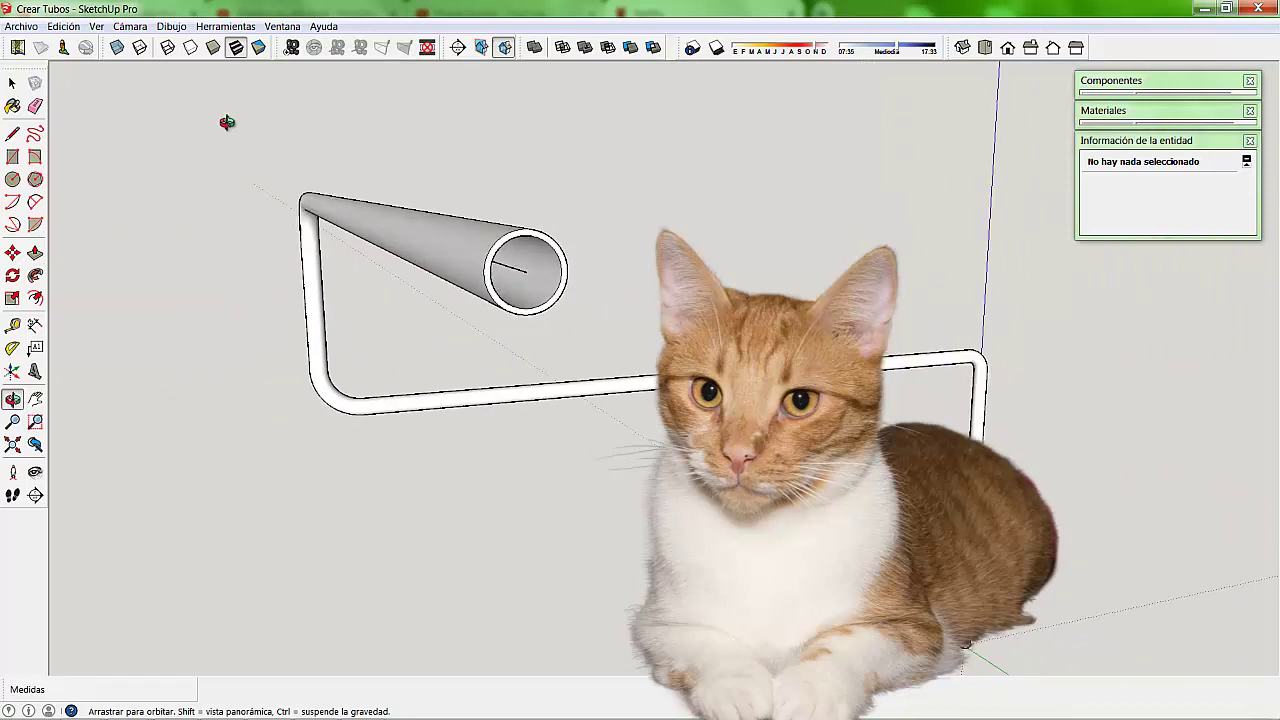
- Switch to X-ray face style and orbit to see the see-through tube nearly front-on
{"action": "left_click", "coordinate": [117, 48]}
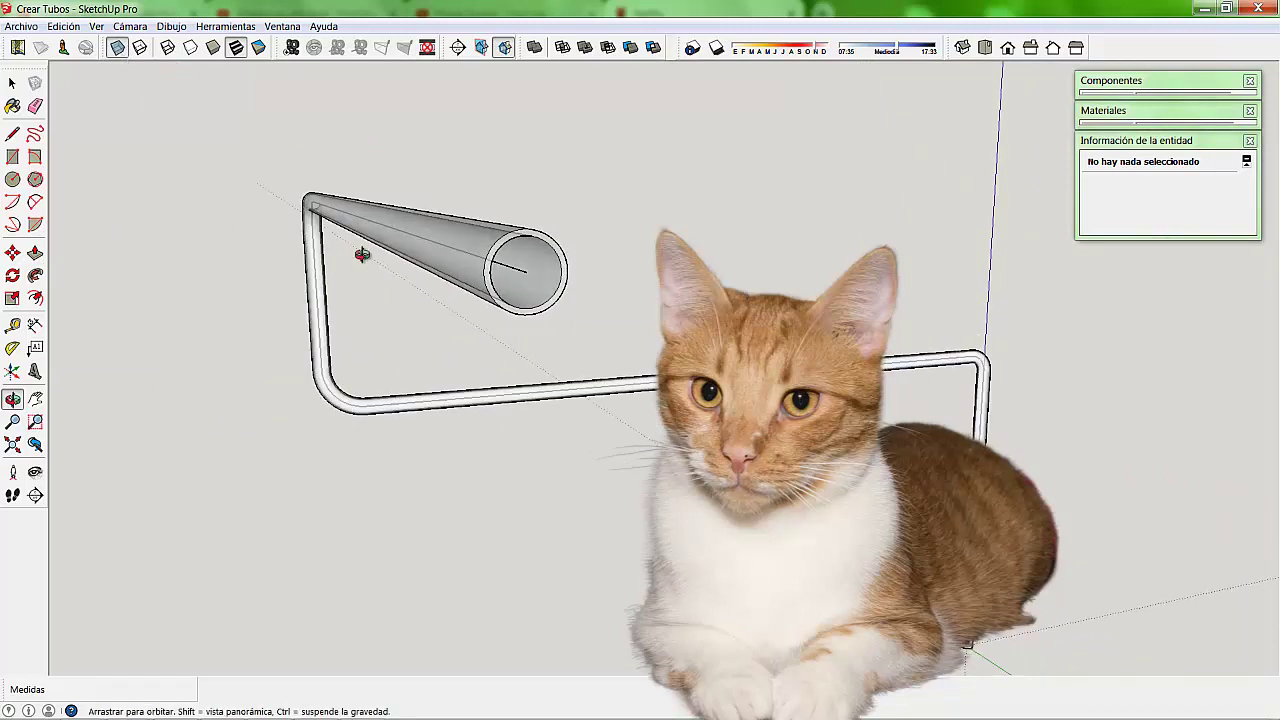
{"action": "mouse_move", "coordinate": [485, 274]}
{"action": "left_mouse_down"}
{"action": "mouse_move", "coordinate": [660, 316]}
{"action": "mouse_move", "coordinate": [366, 320]}
{"action": "mouse_move", "coordinate": [349, 291]}
{"action": "mouse_move", "coordinate": [362, 307]}
{"action": "left_mouse_up"}
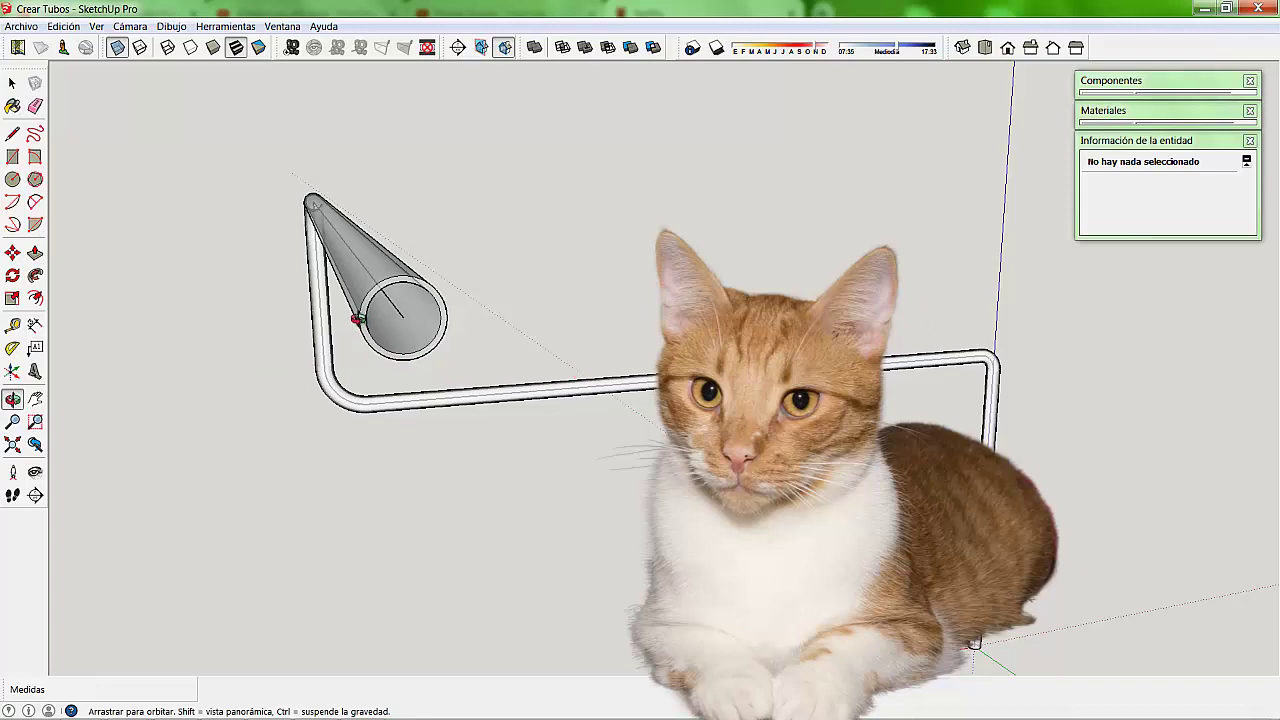
{"action": "mouse_move", "coordinate": [365, 320]}
{"action": "left_mouse_down"}
{"action": "mouse_move", "coordinate": [655, 365]}
{"action": "mouse_move", "coordinate": [582, 393]}
{"action": "left_mouse_up"}
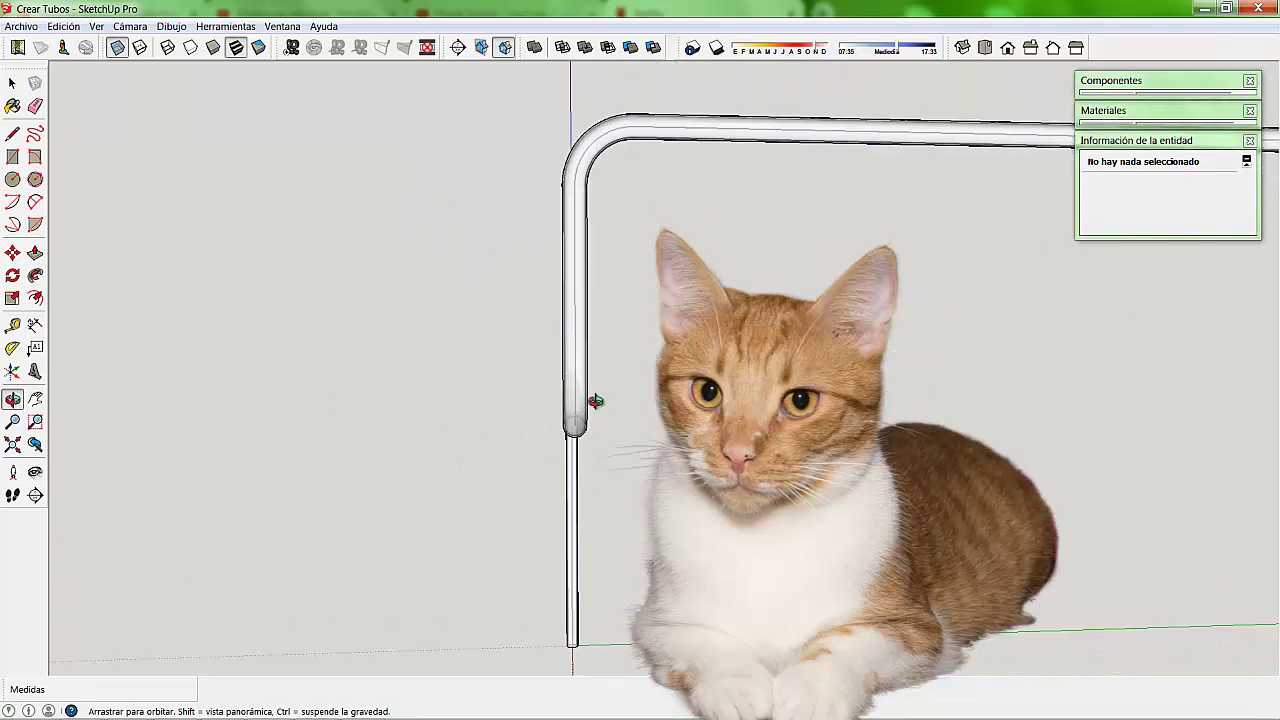
{"action": "scroll", "coordinate": [580, 395], "scroll_direction": "up", "scroll_amount": 1}
{"action": "scroll", "coordinate": [570, 396], "scroll_direction": "up", "scroll_amount": 1}
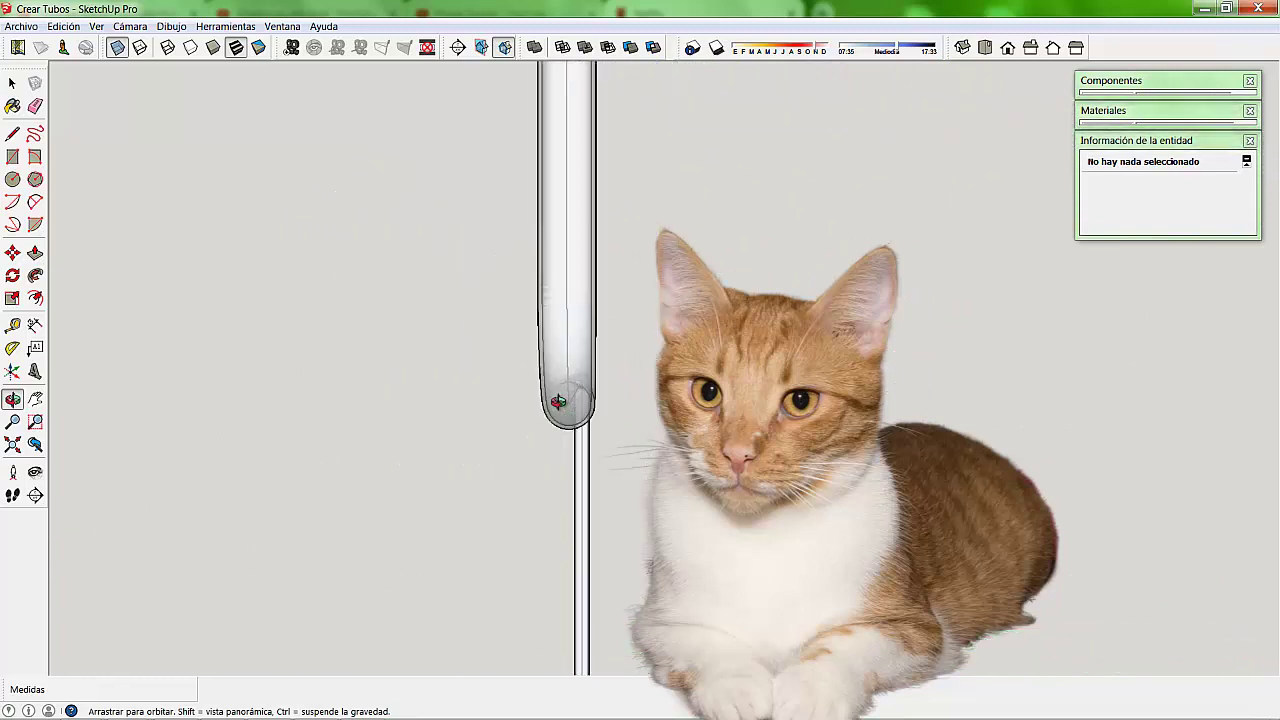
{"action": "scroll", "coordinate": [556, 398], "scroll_direction": "up", "scroll_amount": 2}
- Orbit around the bend, long arm and top arm, ending on an overall view of the pipe
{"action": "mouse_move", "coordinate": [573, 399]}
{"action": "left_mouse_down"}
{"action": "mouse_move", "coordinate": [612, 375]}
{"action": "mouse_move", "coordinate": [545, 407]}
{"action": "mouse_move", "coordinate": [560, 417]}
{"action": "mouse_move", "coordinate": [503, 409]}
{"action": "mouse_move", "coordinate": [172, 435]}
{"action": "left_mouse_up"}
{"action": "left_click_drag", "start_coordinate": [91, 429], "coordinate": [300, 437]}
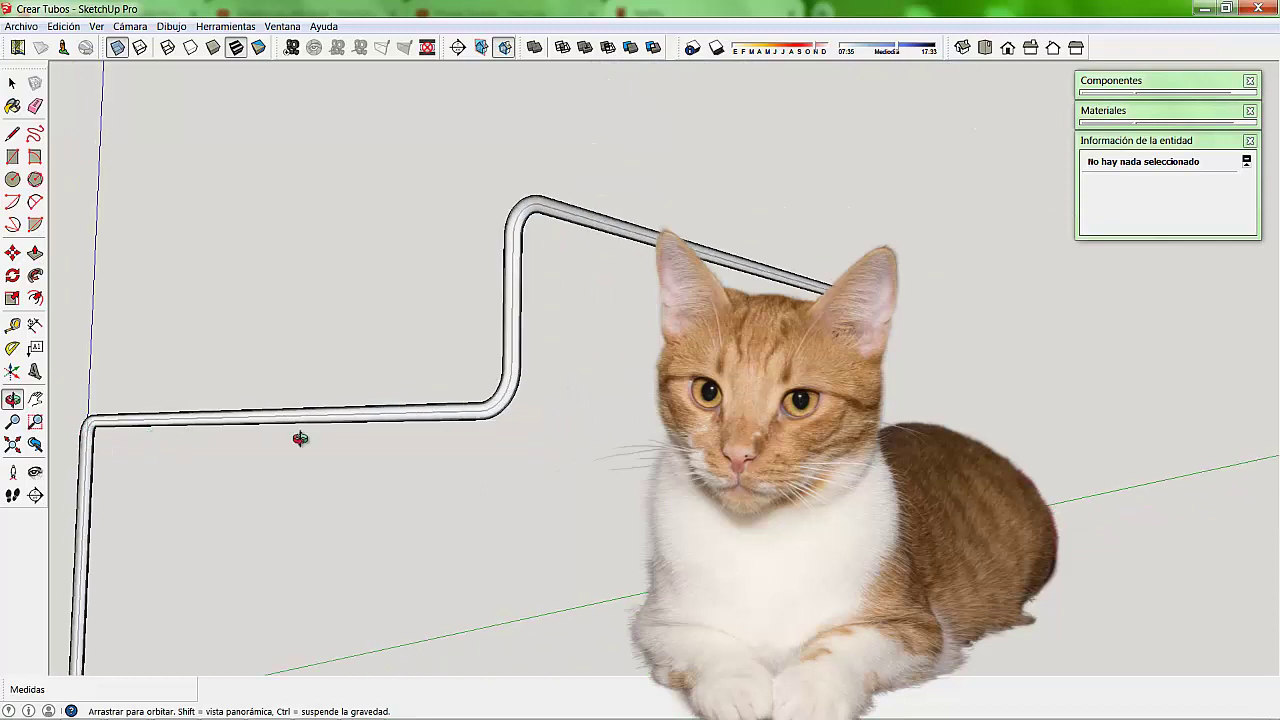
{"action": "scroll", "coordinate": [88, 425], "scroll_direction": "up", "scroll_amount": 2}
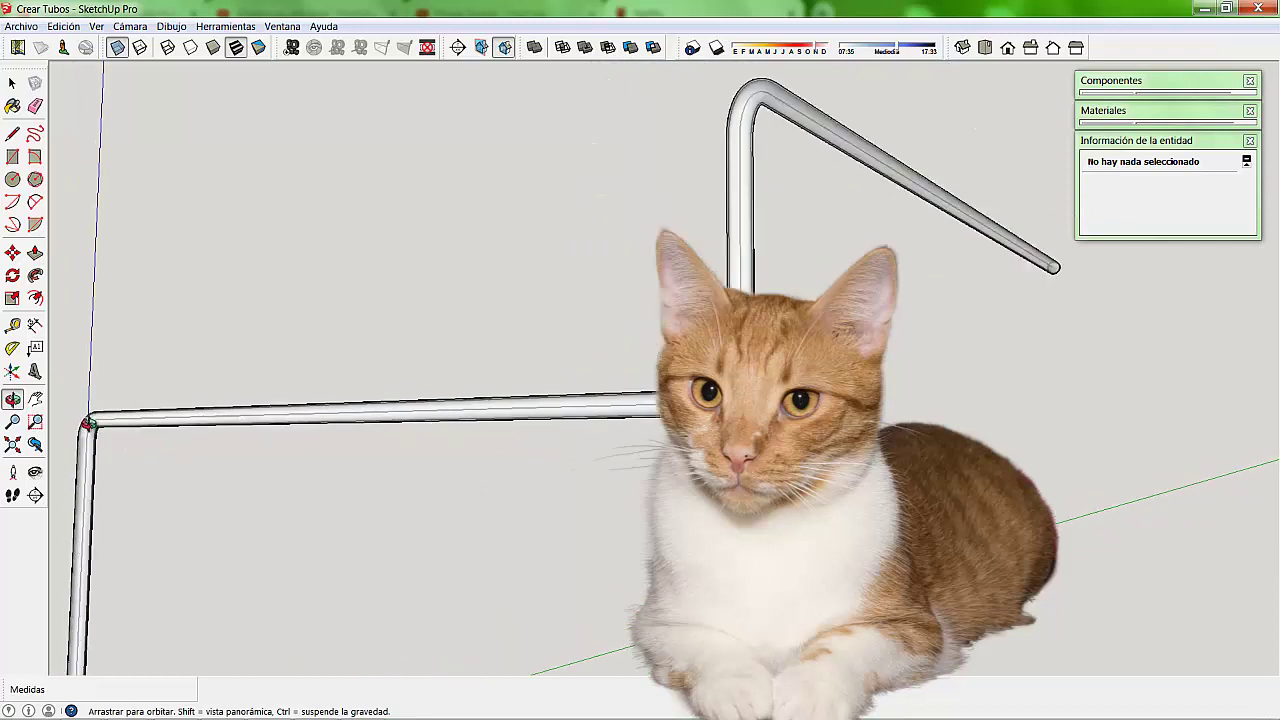
{"action": "scroll", "coordinate": [88, 424], "scroll_direction": "up", "scroll_amount": 2}
{"action": "scroll", "coordinate": [89, 423], "scroll_direction": "up", "scroll_amount": 2}
{"action": "scroll", "coordinate": [90, 422], "scroll_direction": "up", "scroll_amount": 1}
{"action": "mouse_move", "coordinate": [90, 422]}
{"action": "left_mouse_down"}
{"action": "mouse_move", "coordinate": [128, 433]}
{"action": "mouse_move", "coordinate": [129, 420]}
{"action": "mouse_move", "coordinate": [341, 423]}
{"action": "mouse_move", "coordinate": [134, 428]}
{"action": "mouse_move", "coordinate": [167, 432]}
{"action": "mouse_move", "coordinate": [343, 417]}
{"action": "mouse_move", "coordinate": [240, 419]}
{"action": "mouse_move", "coordinate": [297, 437]}
{"action": "mouse_move", "coordinate": [194, 383]}
{"action": "mouse_move", "coordinate": [206, 366]}
{"action": "mouse_move", "coordinate": [137, 394]}
{"action": "mouse_move", "coordinate": [131, 411]}
{"action": "mouse_move", "coordinate": [212, 389]}
{"action": "left_mouse_up"}
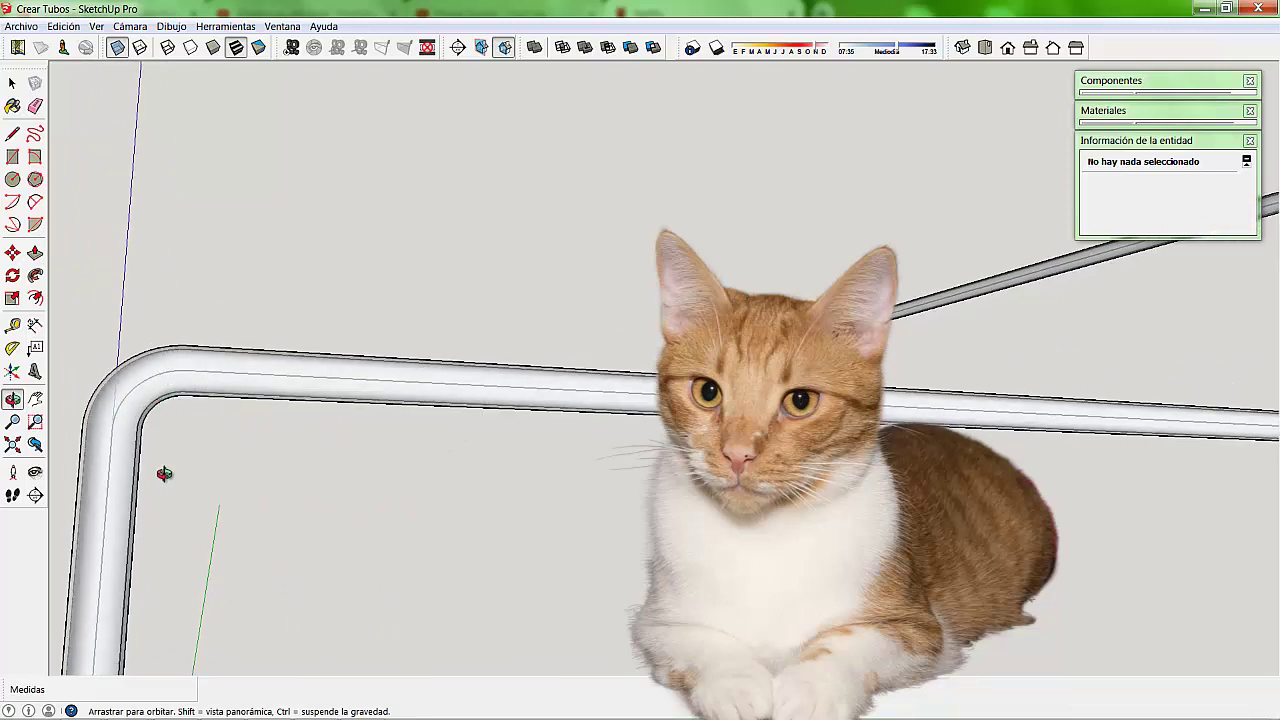
{"action": "left_click_drag", "start_coordinate": [163, 477], "coordinate": [160, 489]}
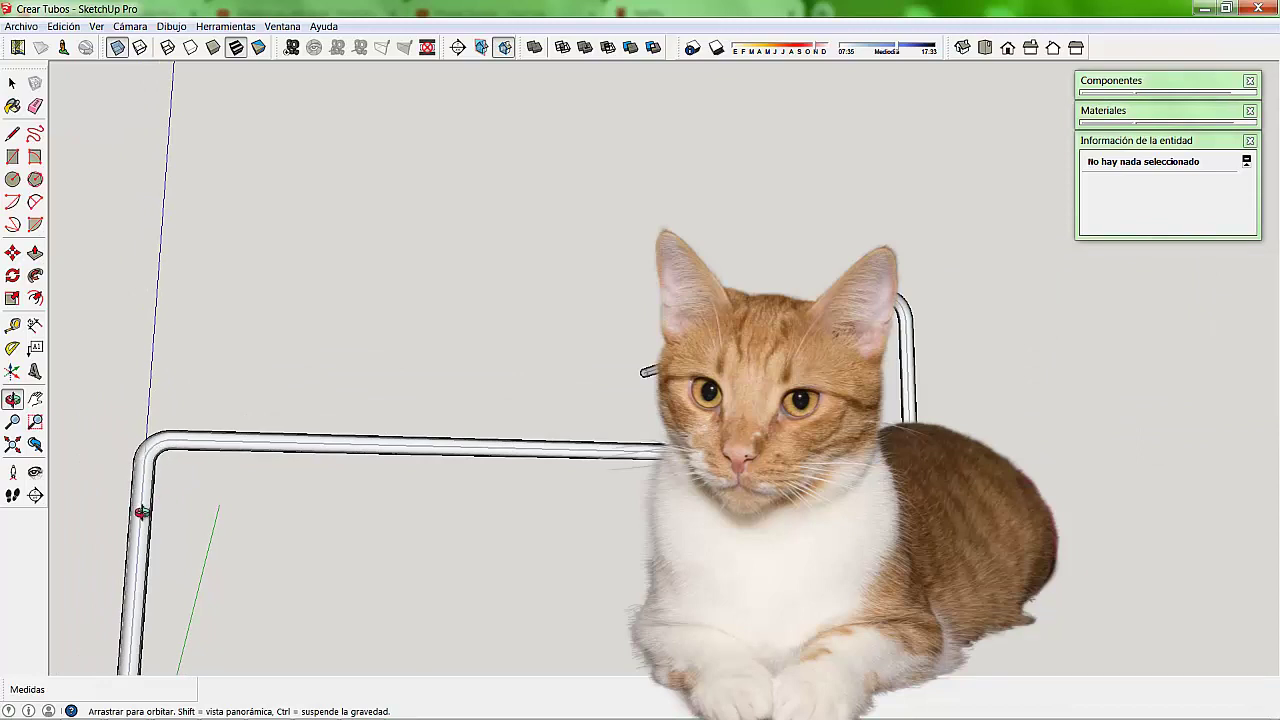
{"action": "left_click_drag", "start_coordinate": [142, 512], "coordinate": [414, 508]}
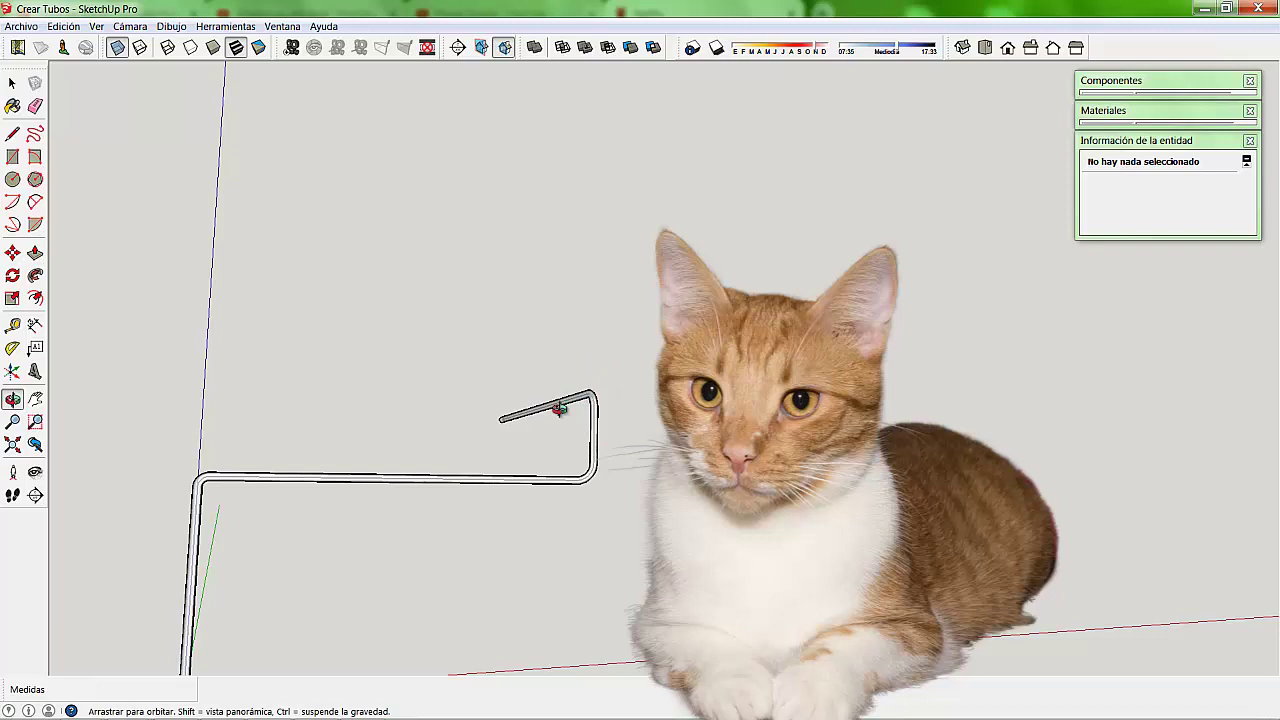
{"action": "mouse_move", "coordinate": [560, 409]}
{"action": "left_mouse_down"}
{"action": "mouse_move", "coordinate": [527, 441]}
{"action": "mouse_move", "coordinate": [380, 515]}
{"action": "left_mouse_up"}
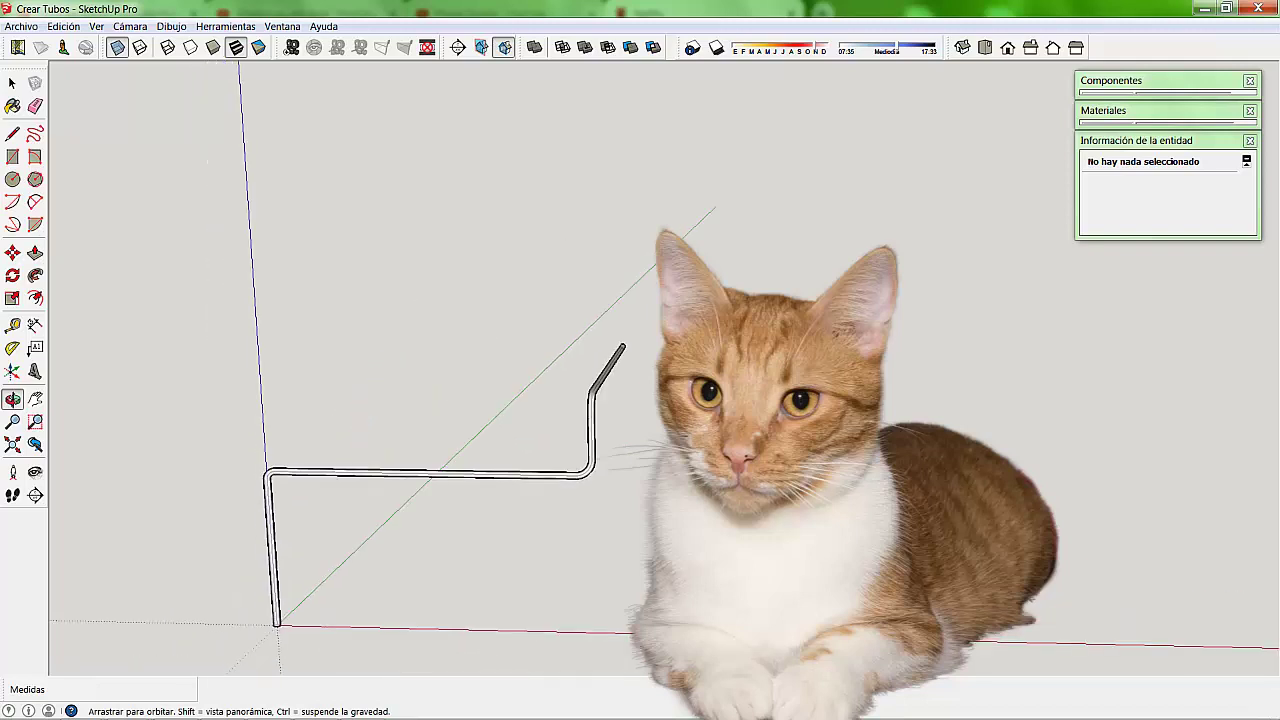